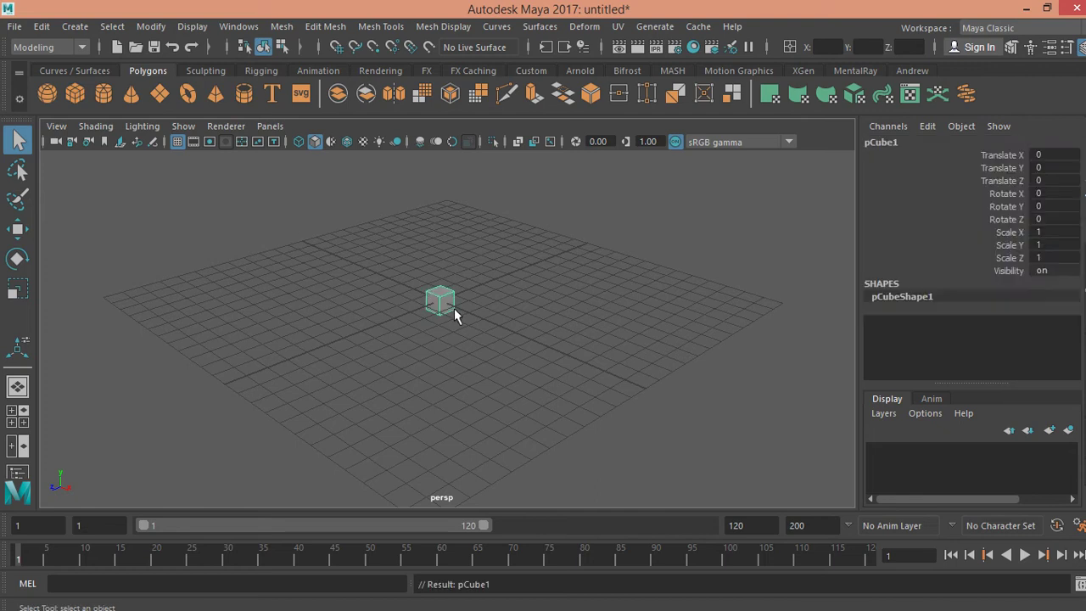
- Scale the default cube into a flat slab of about 2.575 × 0.352 × 4.781
alt+middle_drag(460, 304, 454, 323)
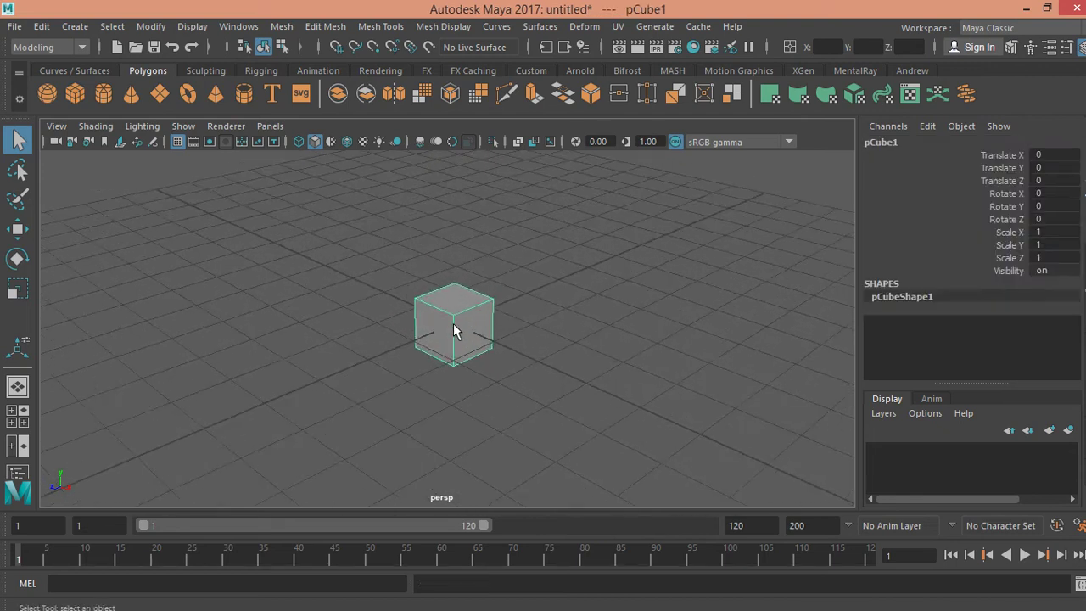
key(r)
drag(455, 324, 517, 302)
mouse_move(452, 232)
mouse_down()
mouse_move(408, 338)
mouse_move(292, 405)
mouse_up()
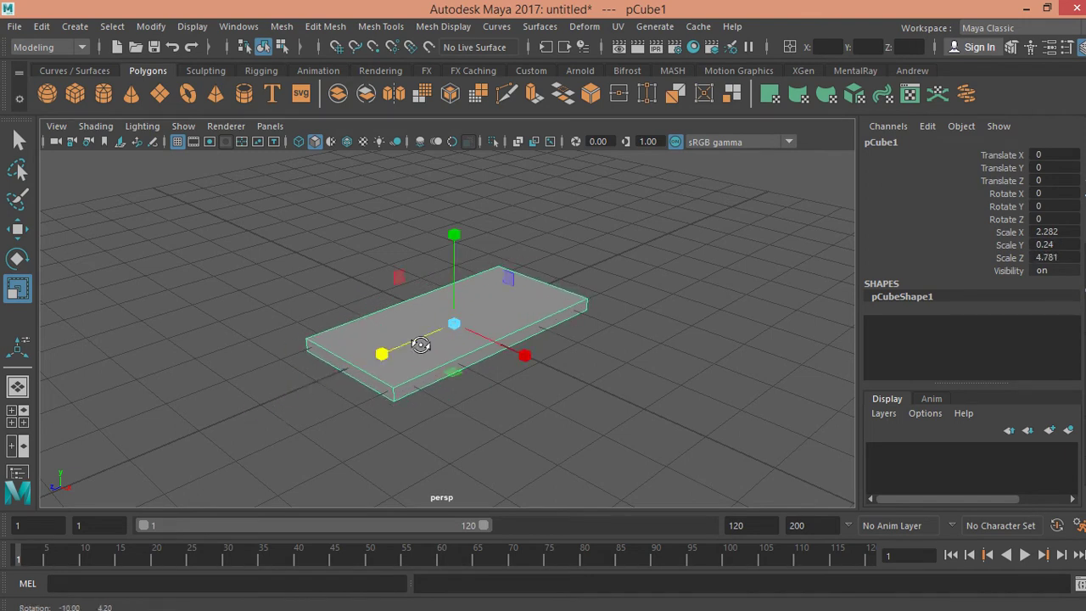
alt+drag(421, 345, 484, 351)
mouse_move(554, 329)
mouse_down()
mouse_move(566, 333)
mouse_move(530, 317)
mouse_up()
key(q)
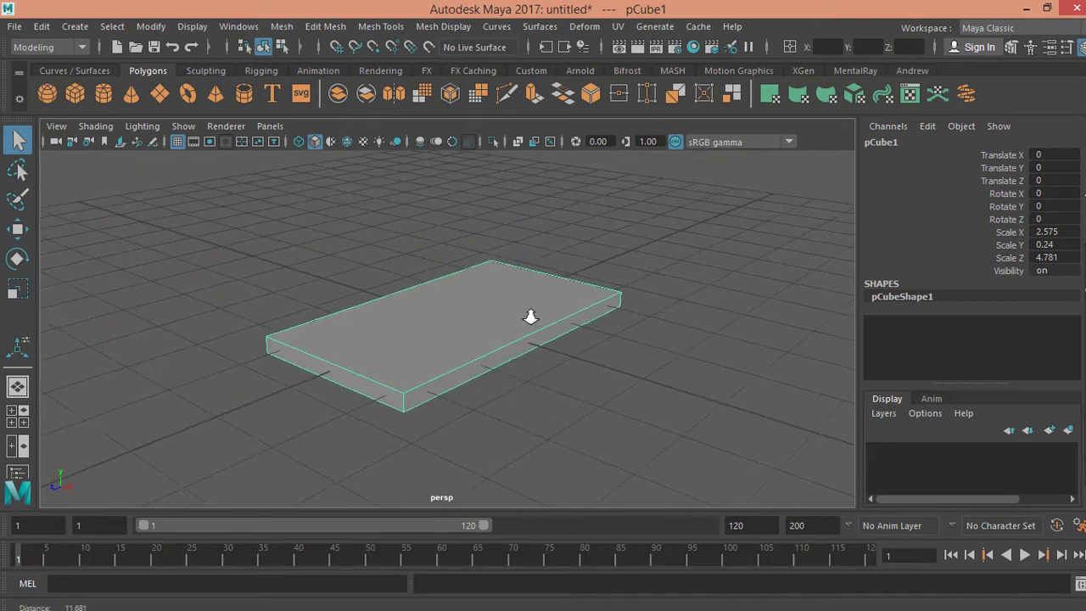
key(r)
mouse_move(457, 232)
mouse_down()
mouse_move(456, 180)
mouse_move(447, 267)
mouse_up()
key(q)
- Select all of the slab's edges in edge mode
mouse_move(445, 140)
right_down()
mouse_move(445, 253)
mouse_move(438, 177)
right_up()
right_drag(435, 102, 434, 102)
drag(226, 220, 662, 442)
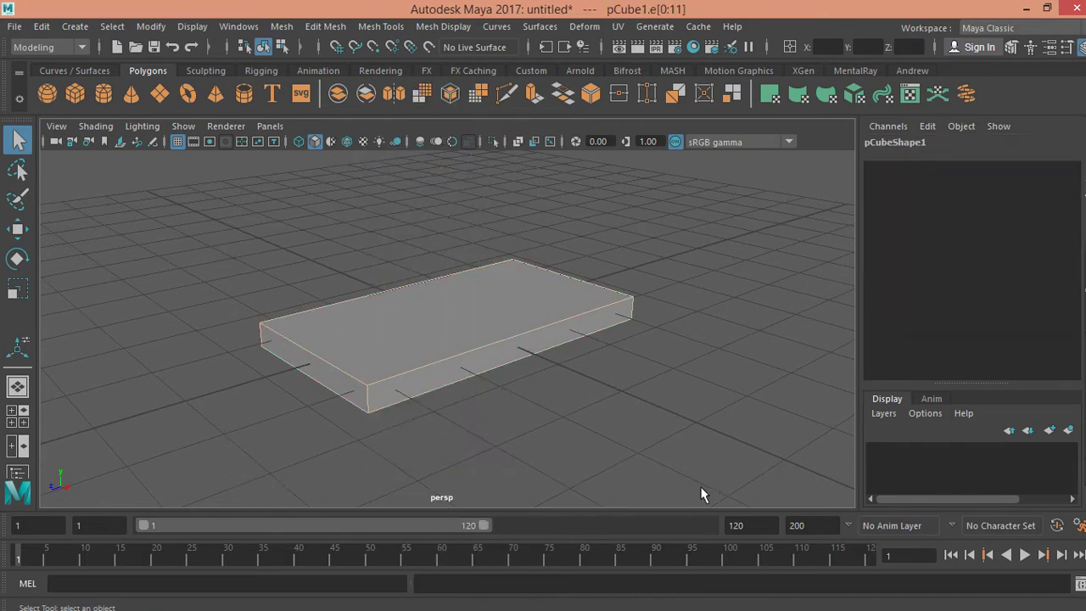
- Bevel every slab edge at width 0.1 with one segment, then deselect the slab
click(222, 27)
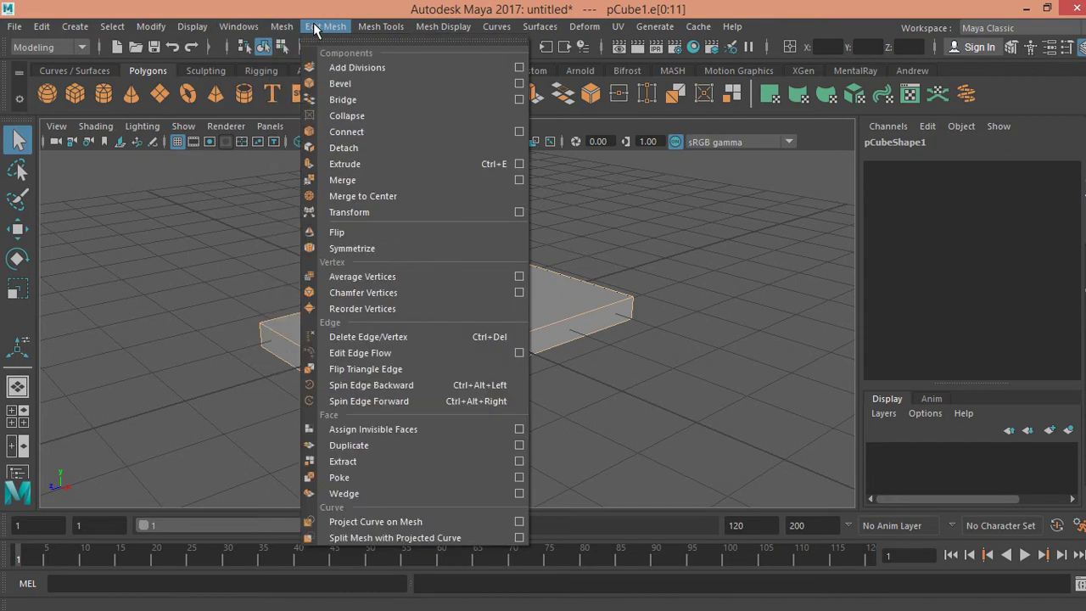
click(519, 85)
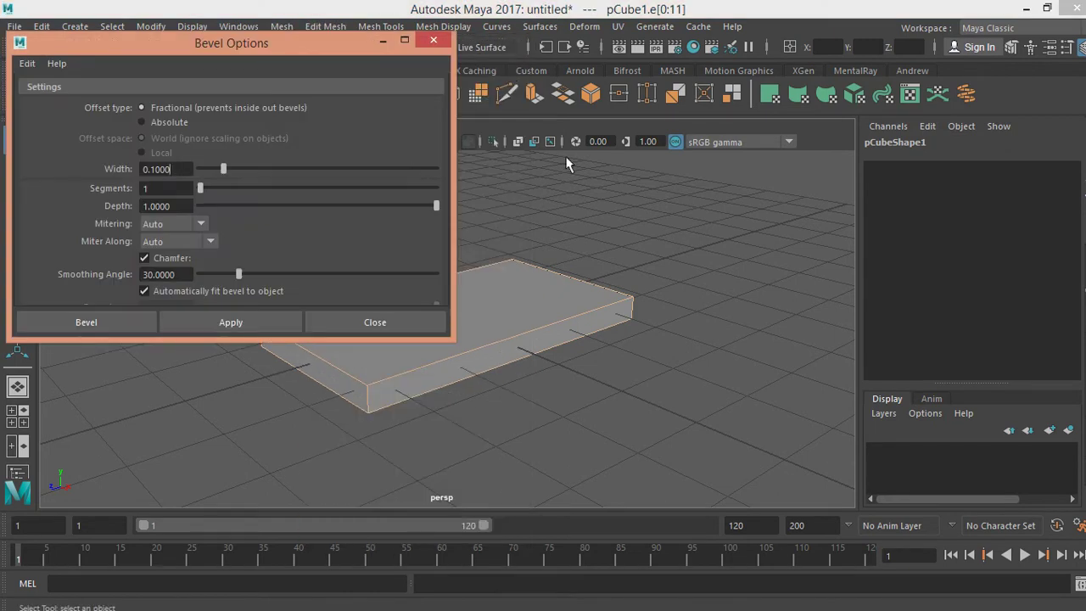
drag(287, 44, 923, 149)
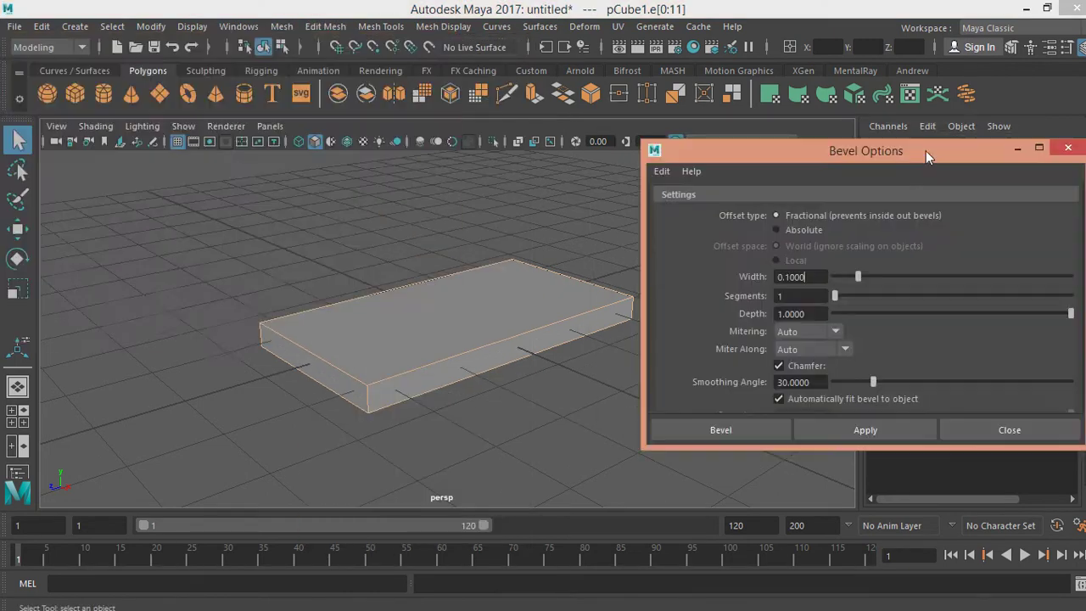
click(837, 430)
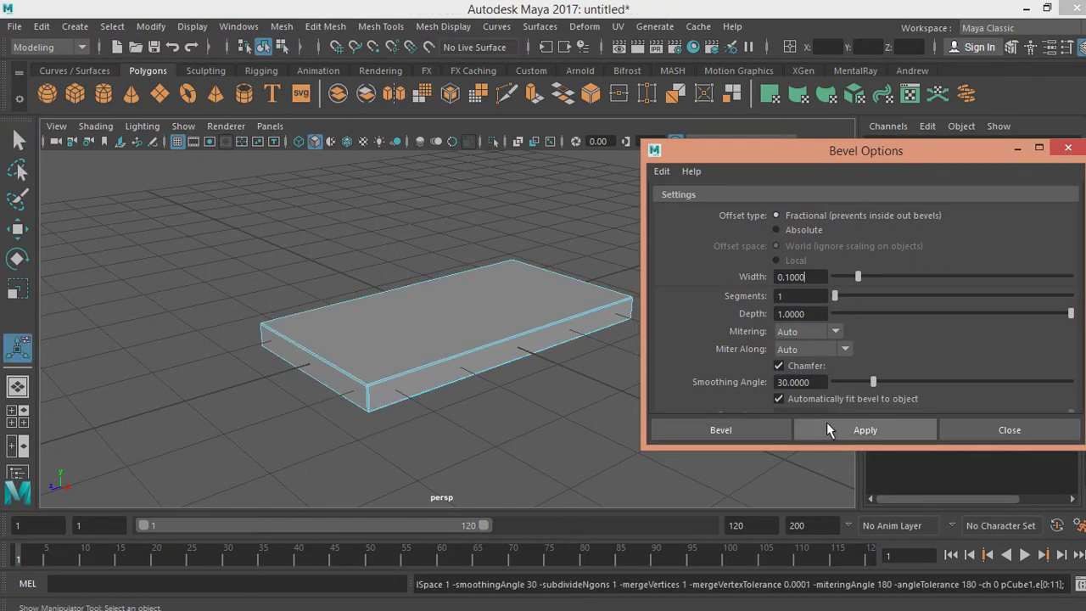
click(1010, 430)
mouse_move(497, 309)
right_down()
mouse_move(484, 236)
mouse_move(526, 299)
mouse_move(506, 315)
mouse_move(342, 321)
right_up()
click(506, 232)
- Create a polygon cylinder and switch to the four-view layout
click(103, 96)
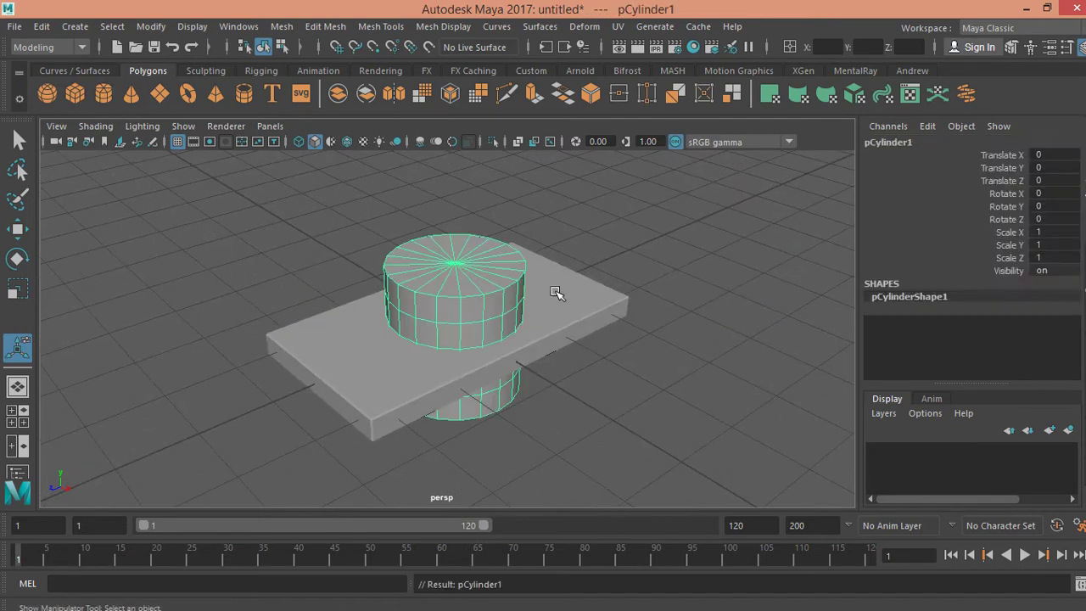
alt+right_drag(490, 294, 526, 288)
mouse_move(527, 289)
alt+mouse_down()
mouse_move(526, 332)
mouse_move(687, 400)
alt+mouse_up()
key(w)
key(q)
key(space)
key(space)
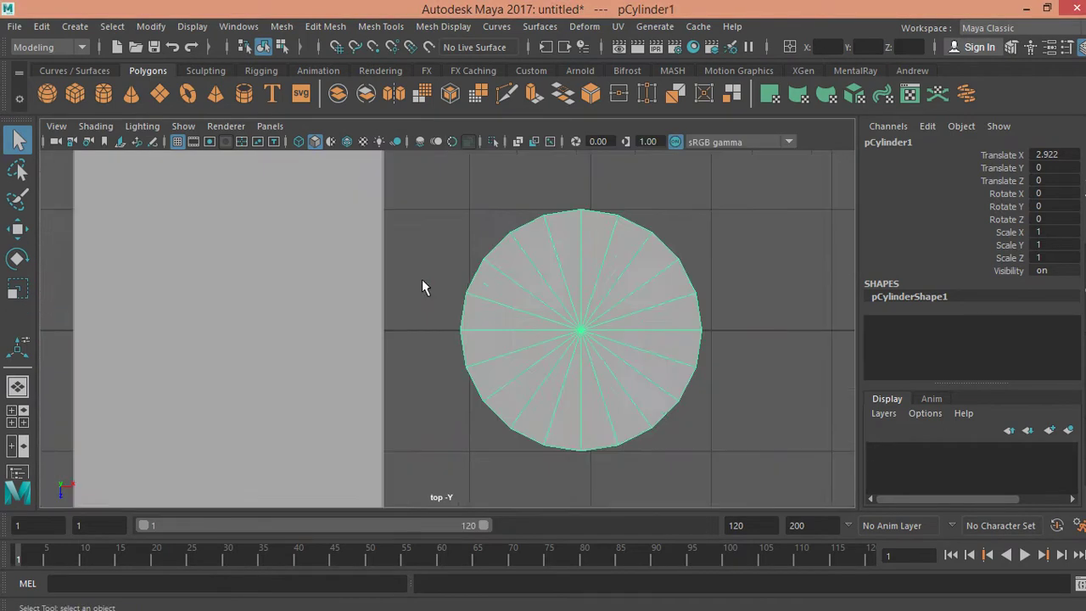
scroll(400, 345, down, 3)
- Delete the cylinder's lower-half faces, leaving a half-cylinder selected as an object
right_click(486, 340)
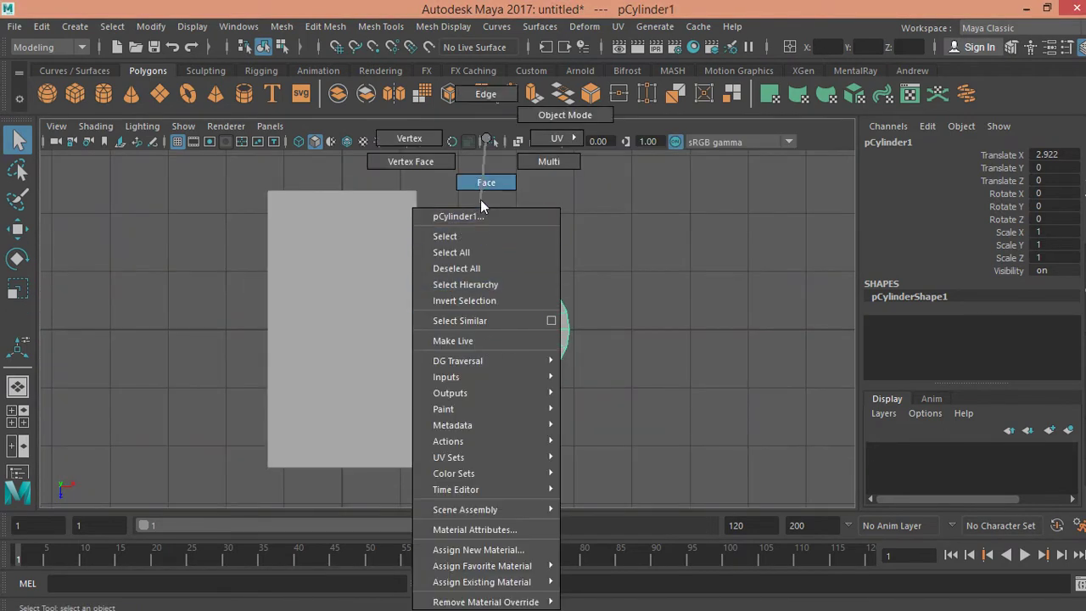
click(484, 185)
drag(454, 414, 622, 336)
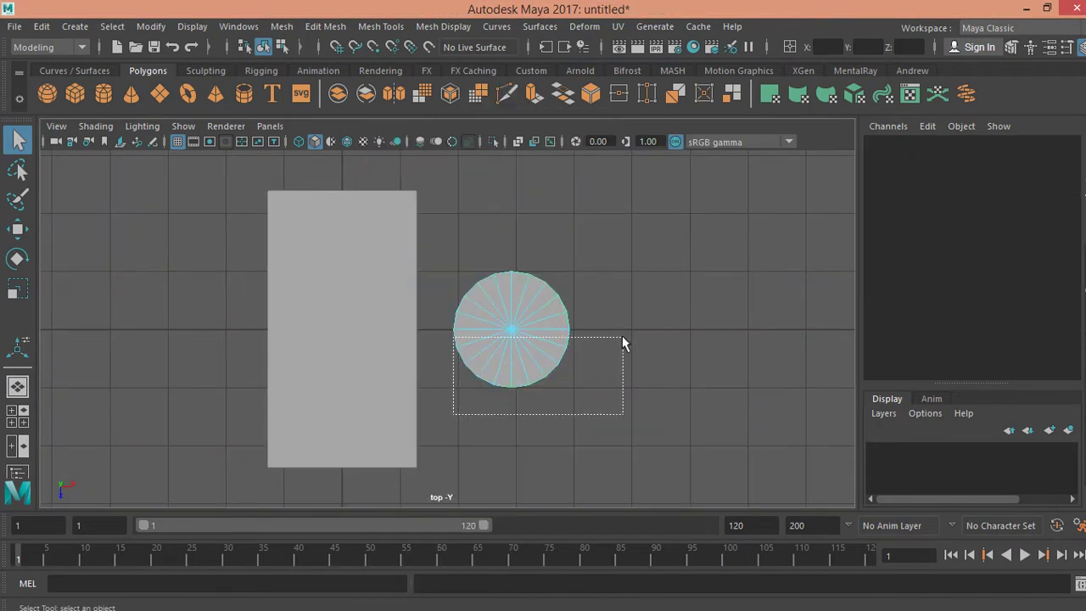
key(Delete)
right_click(518, 302)
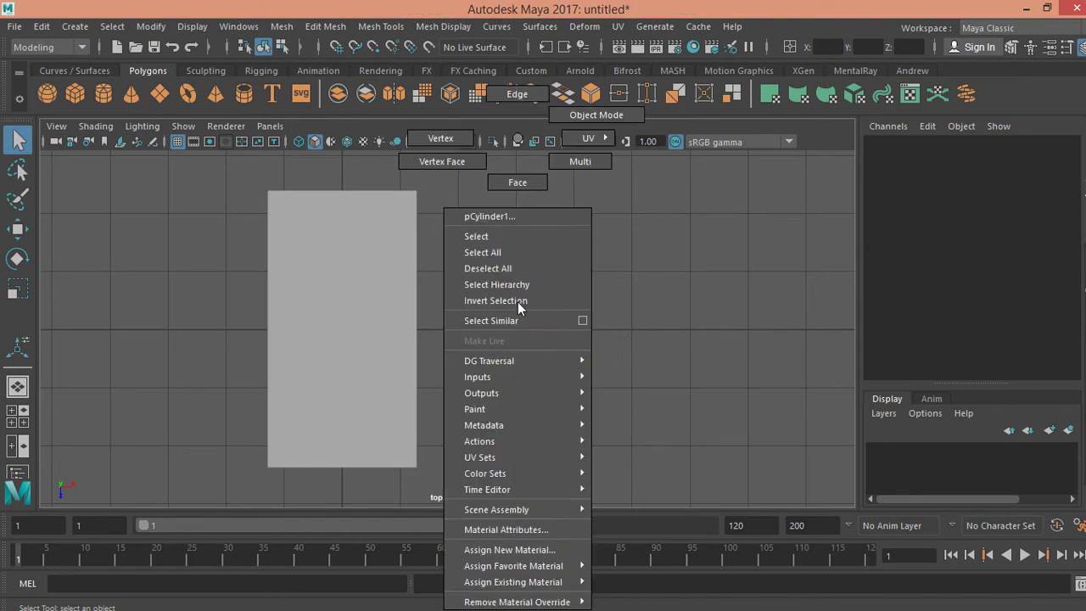
click(522, 241)
- Rotate the half-cylinder 90° around X to lie on its side
key(w)
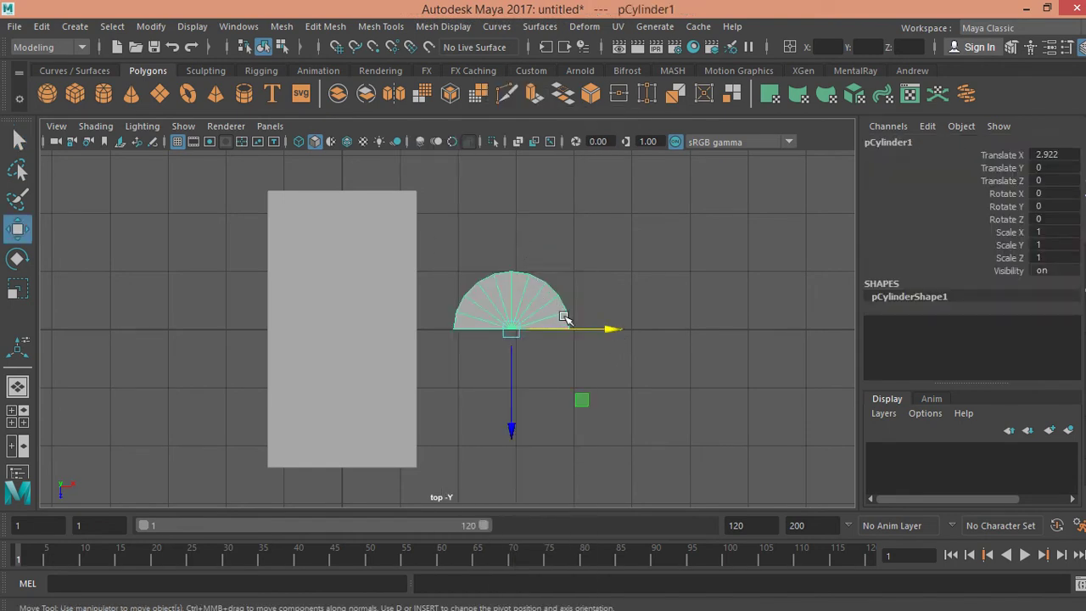
key(space)
key(space)
alt+drag(614, 259, 490, 286)
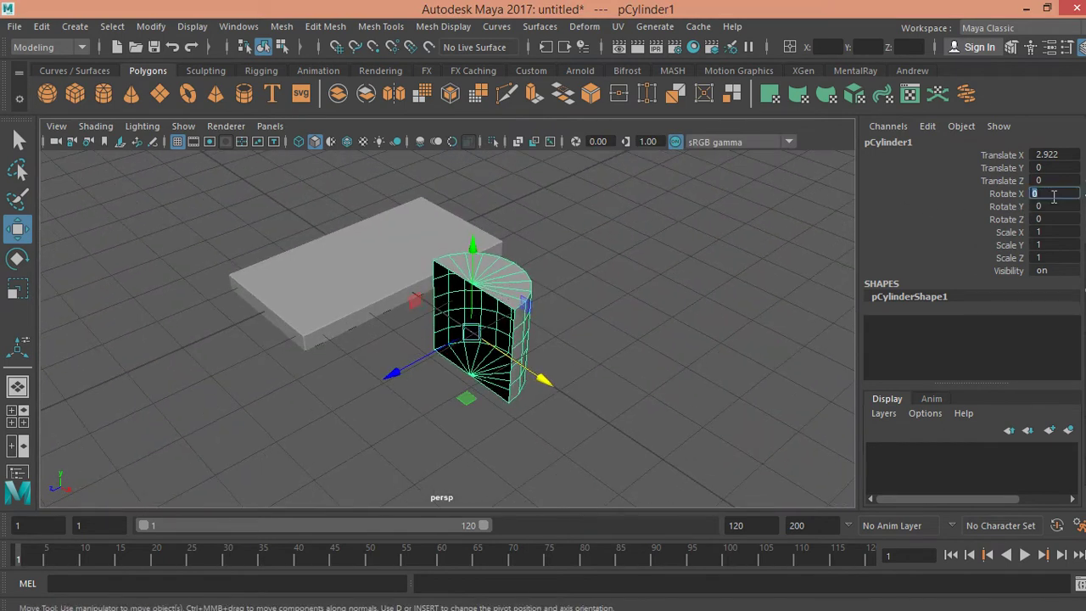
text(90)
key(Return)
mouse_move(548, 305)
alt+mouse_down()
mouse_move(599, 408)
mouse_move(456, 359)
mouse_move(465, 341)
mouse_move(357, 369)
mouse_move(337, 388)
mouse_move(368, 357)
alt+mouse_up()
- Scale the half-cylinder to 1.061/1.061/1.177 and move it to Z 1.051 on the slab
key(r)
key(q)
alt+drag(371, 317, 376, 309)
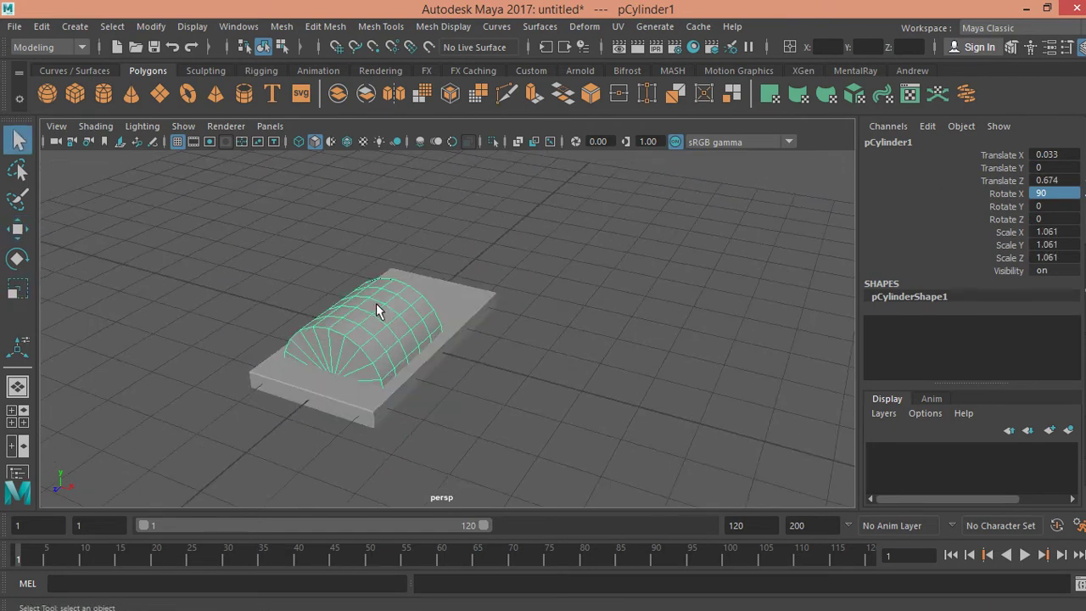
key(r)
mouse_move(380, 409)
mouse_down()
mouse_move(371, 436)
mouse_move(368, 427)
mouse_up()
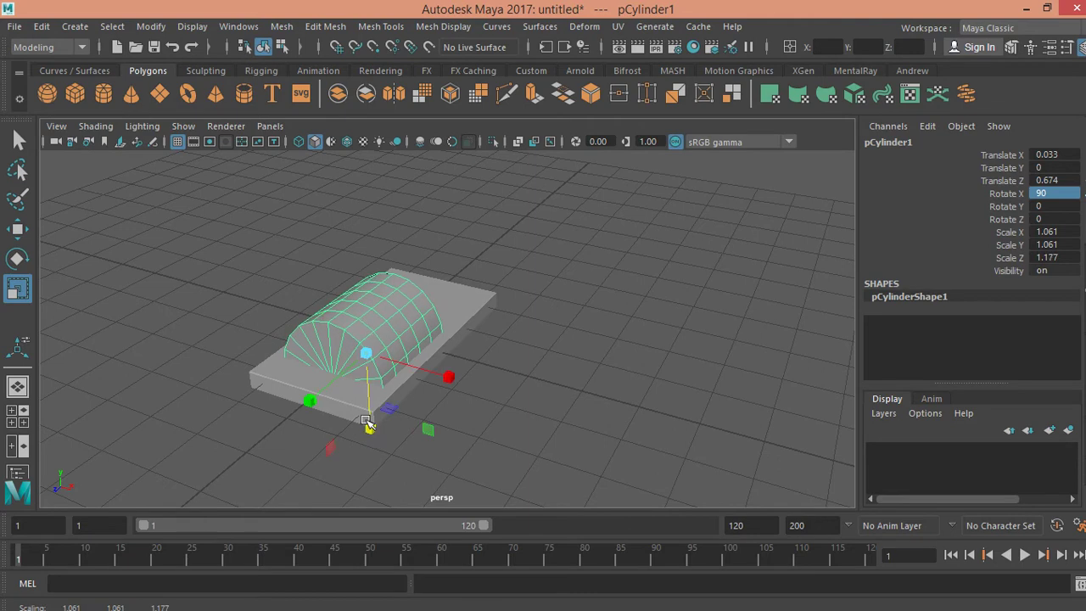
key(w)
drag(337, 381, 321, 402)
- Add a second cube as the cab, scaled 2.281 at Y 1.138, Z -0.933 behind the half-cylinder
key(q)
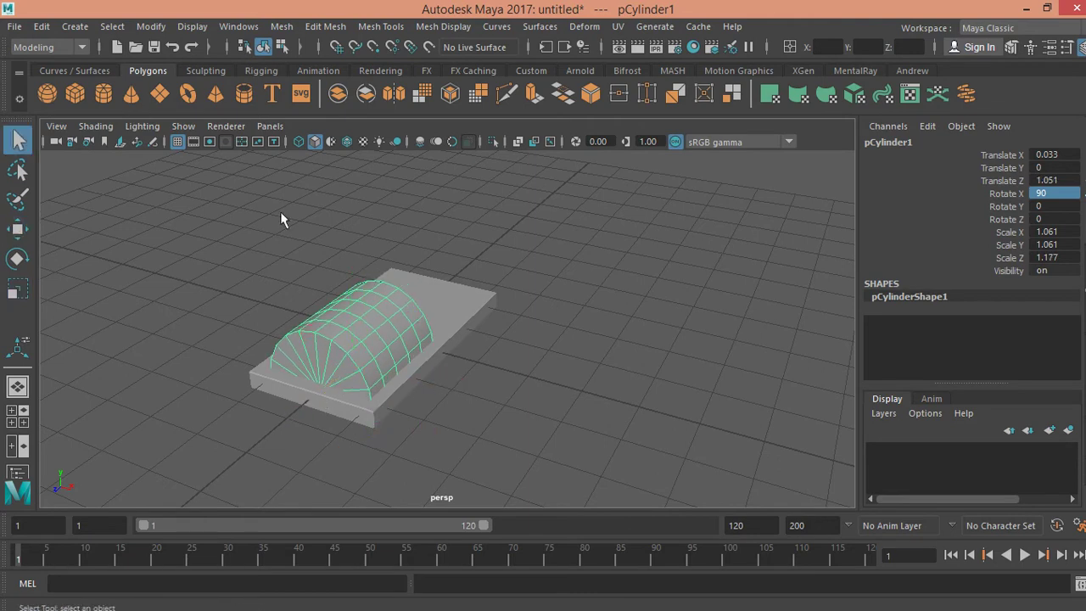
click(76, 97)
key(w)
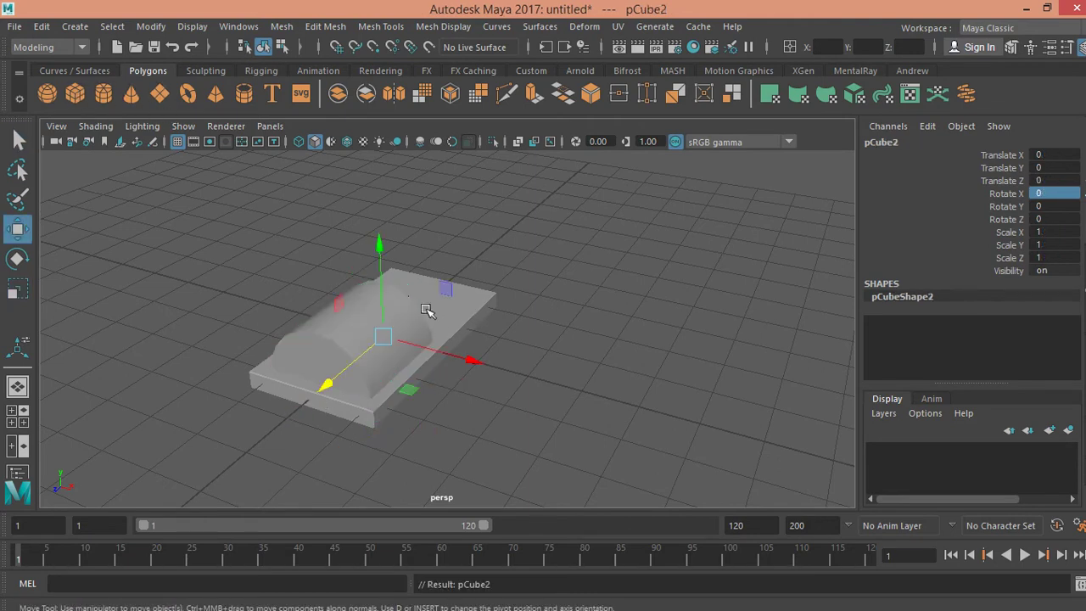
mouse_move(365, 353)
mouse_down()
mouse_move(486, 254)
mouse_move(429, 205)
mouse_up()
key(r)
key(w)
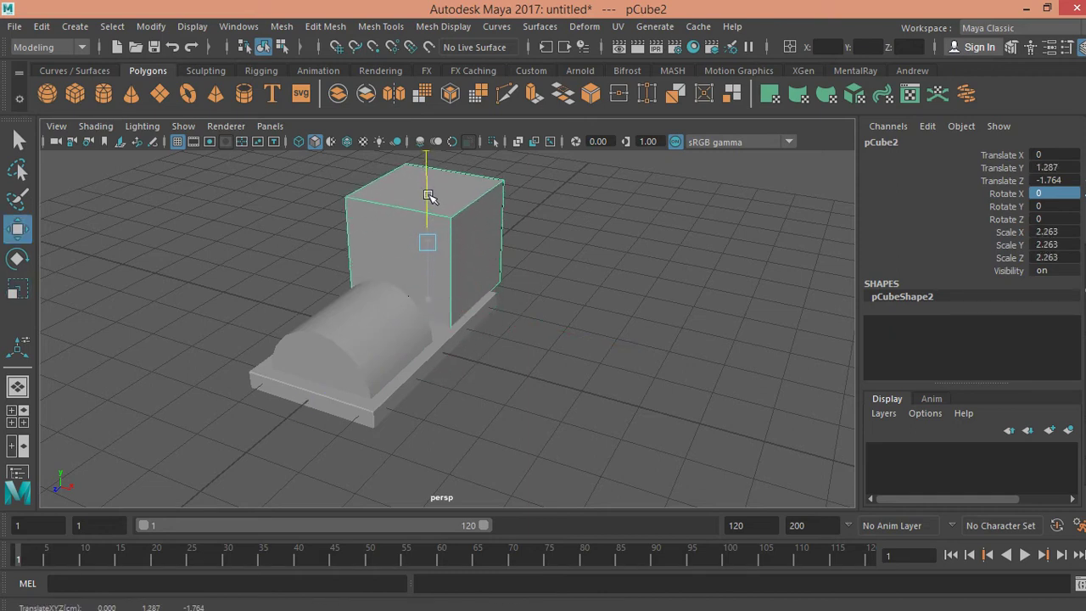
mouse_move(412, 265)
mouse_down()
mouse_move(401, 288)
mouse_move(371, 210)
mouse_move(557, 230)
mouse_move(550, 247)
mouse_up()
key(q)
key(r)
drag(403, 282, 402, 274)
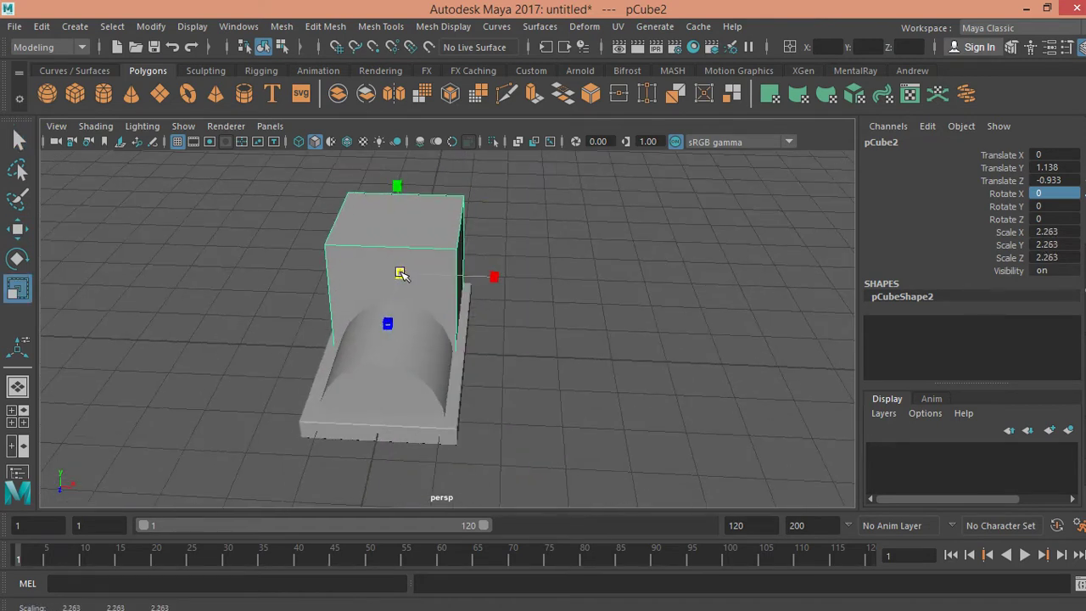
- Shorten the half-cylinder so it fits in front of the cab
key(q)
click(410, 345)
key(r)
mouse_move(396, 388)
mouse_down()
mouse_move(427, 242)
mouse_move(446, 286)
mouse_move(483, 291)
mouse_move(492, 315)
mouse_move(473, 292)
mouse_up()
key(q)
- Select all twelve edges of the cab cube
click(473, 284)
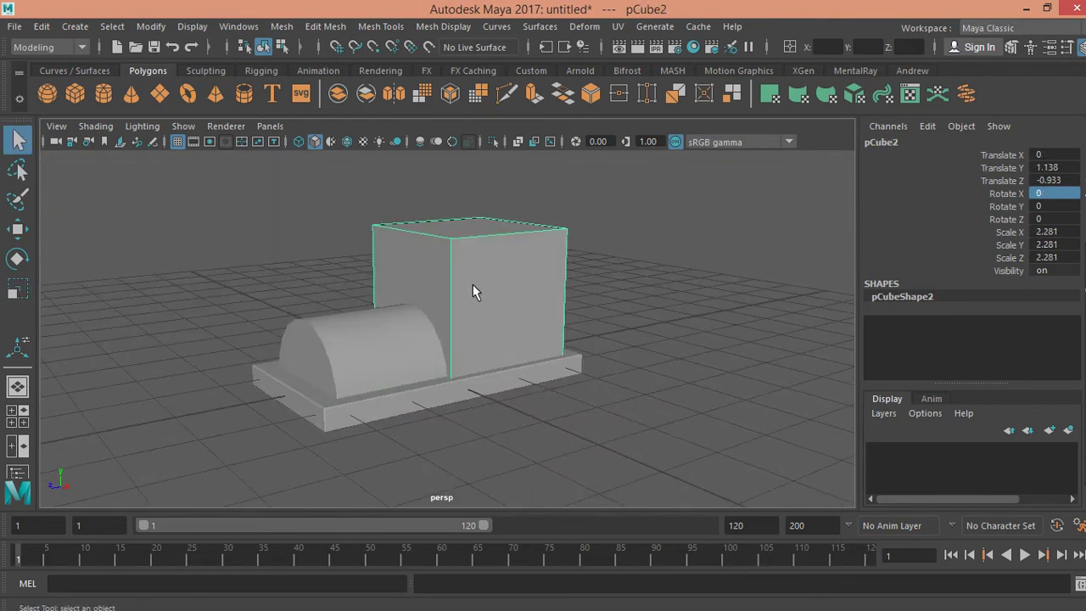
right_click(473, 284)
right_drag(474, 266, 465, 166)
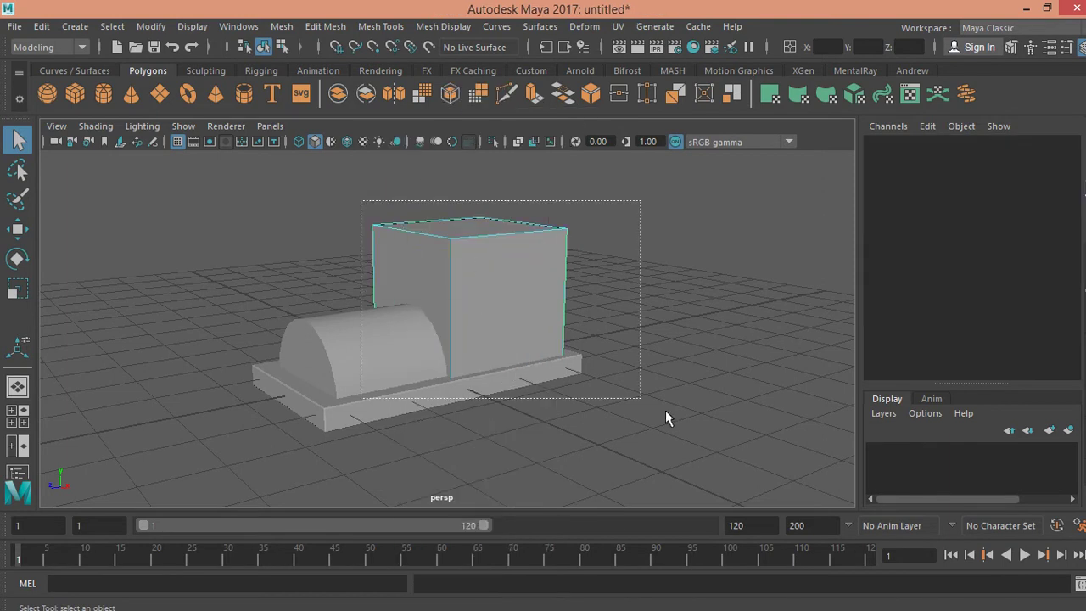
drag(666, 412, 711, 458)
- Redo the cab cube's edge bevel at width 0.05 with one segment, then reselect the cube
click(325, 26)
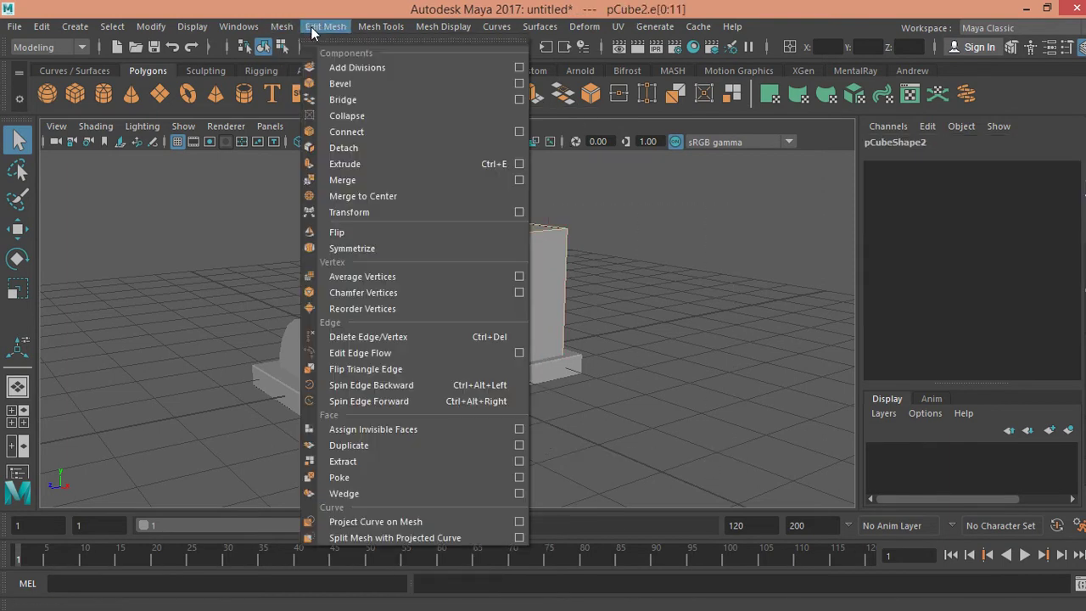
click(340, 83)
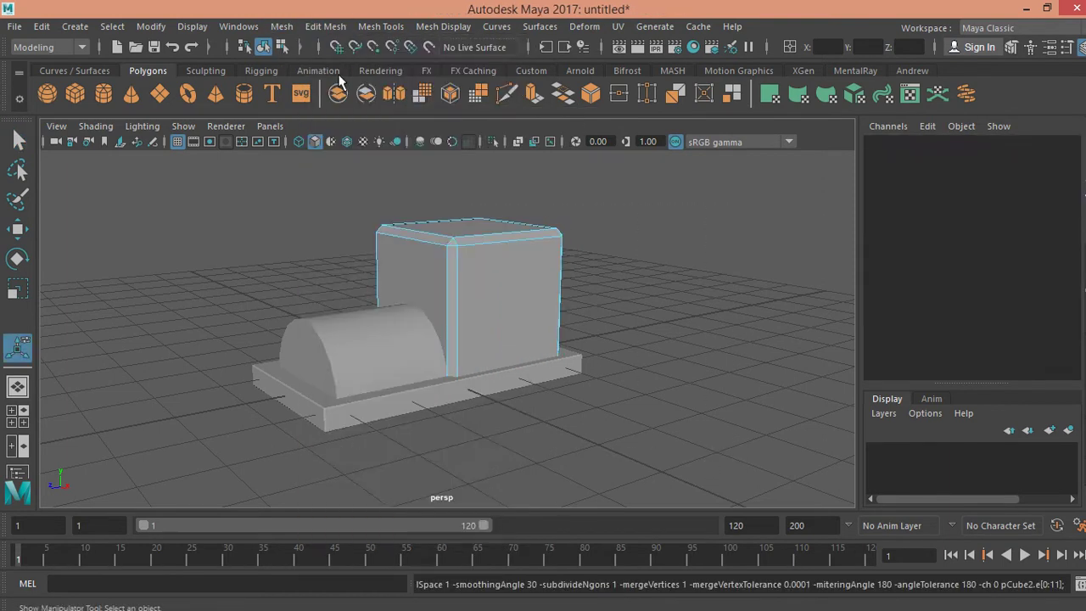
key(ctrl+z)
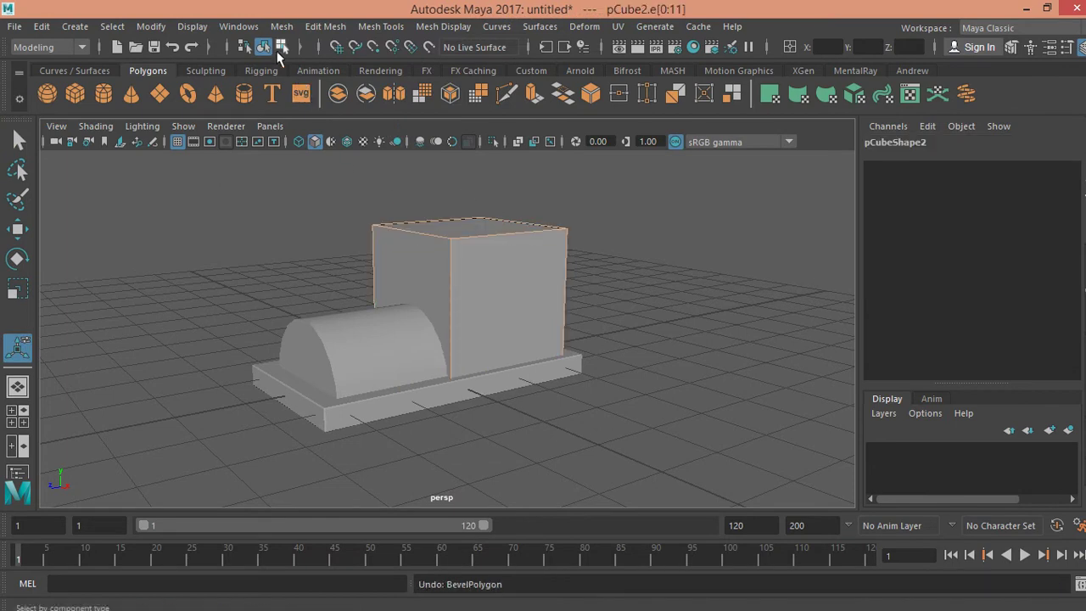
click(282, 27)
mouse_move(325, 26)
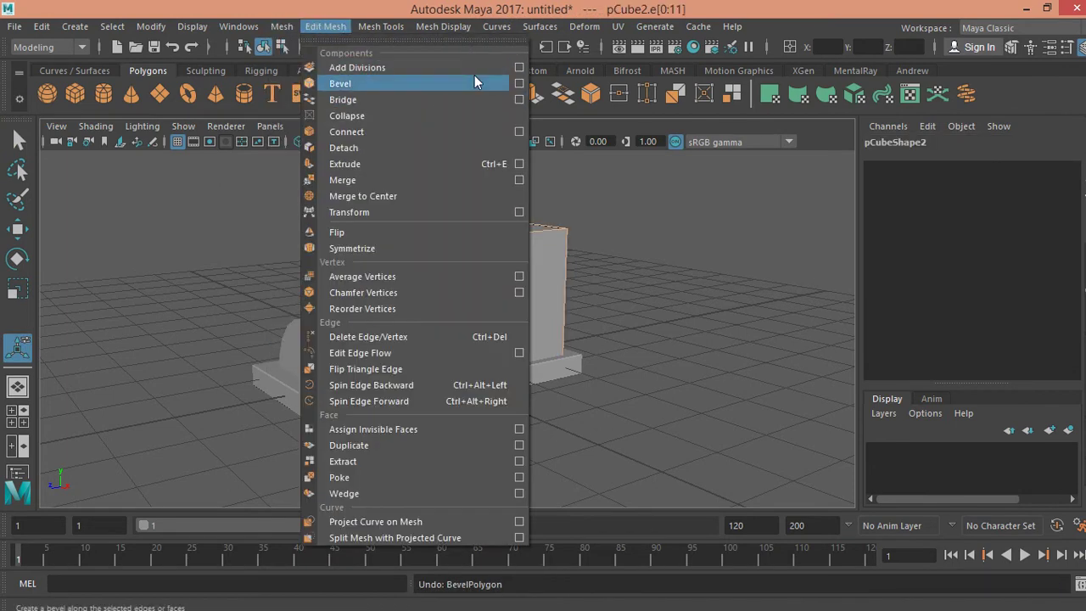
click(519, 83)
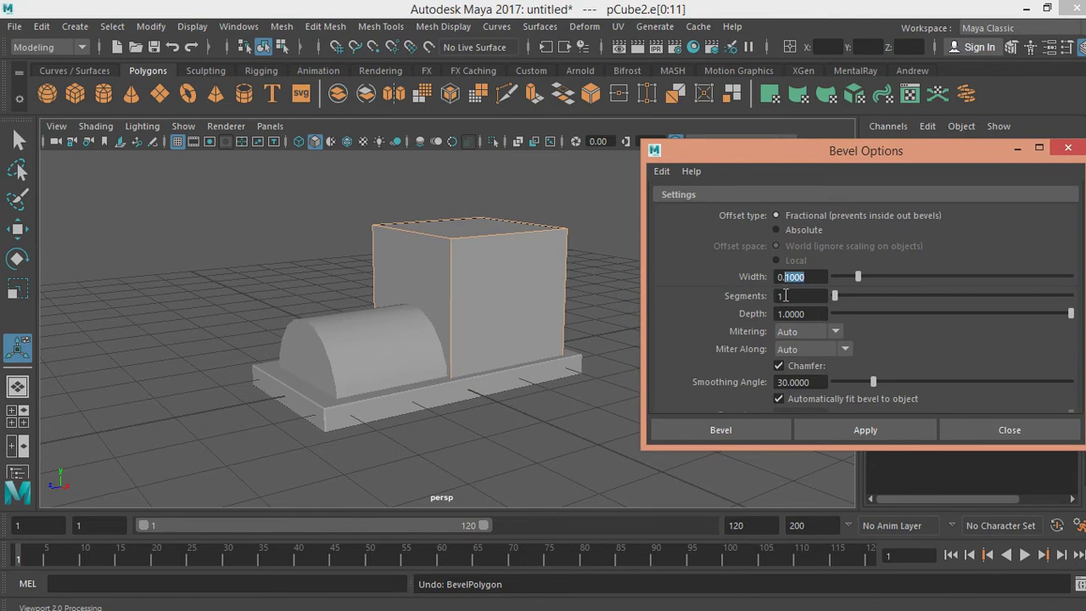
click(857, 429)
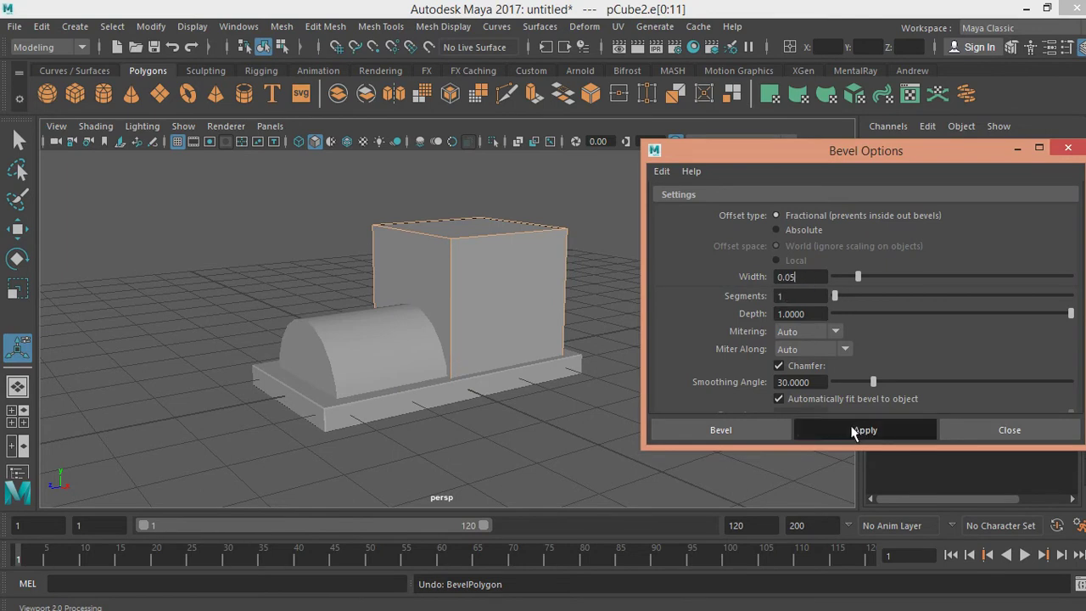
click(1006, 431)
mouse_move(526, 291)
right_down()
mouse_move(526, 234)
mouse_move(499, 292)
mouse_move(246, 227)
right_up()
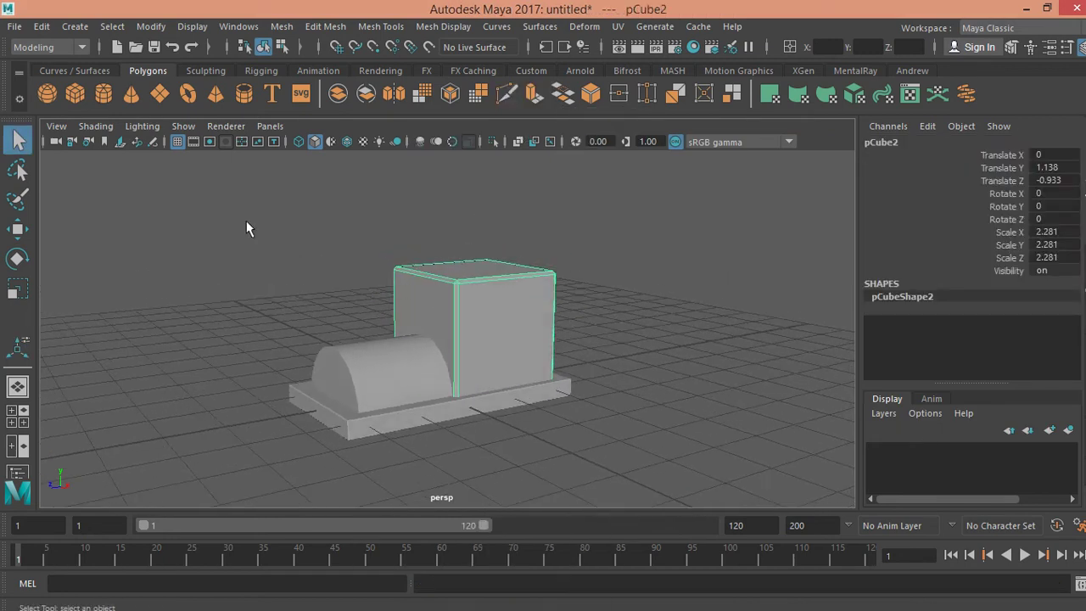
- Add a thin, tall cylinder standing on the boiler as the chimney
key(g)
key(w)
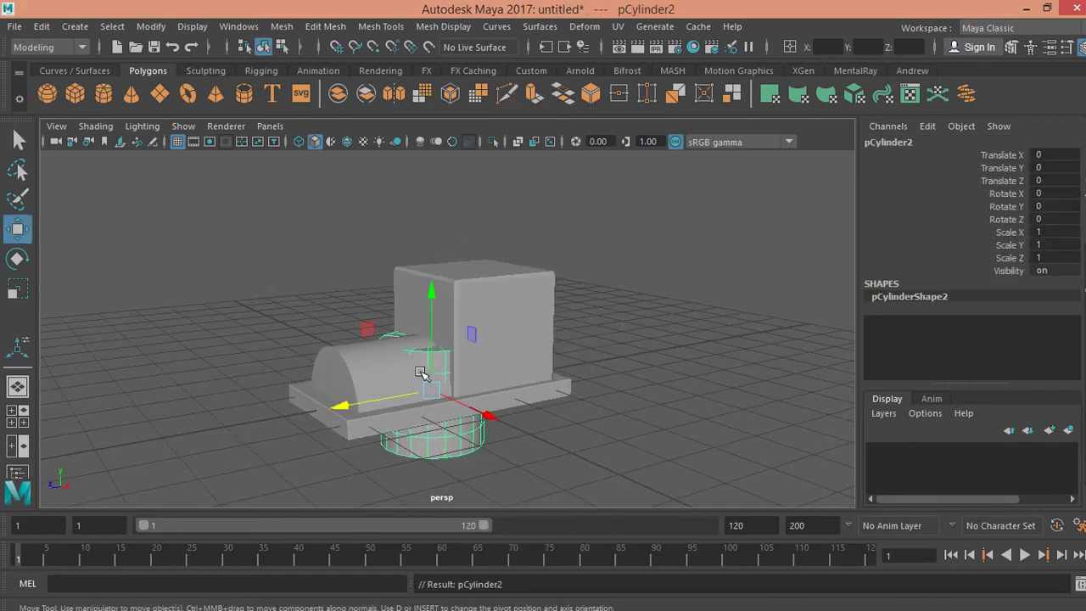
mouse_move(400, 396)
mouse_down()
mouse_move(356, 406)
mouse_move(365, 259)
mouse_up()
key(r)
mouse_move(364, 316)
mouse_down()
mouse_move(297, 379)
mouse_move(484, 308)
mouse_move(438, 328)
mouse_up()
key(w)
key(r)
drag(405, 284, 398, 293)
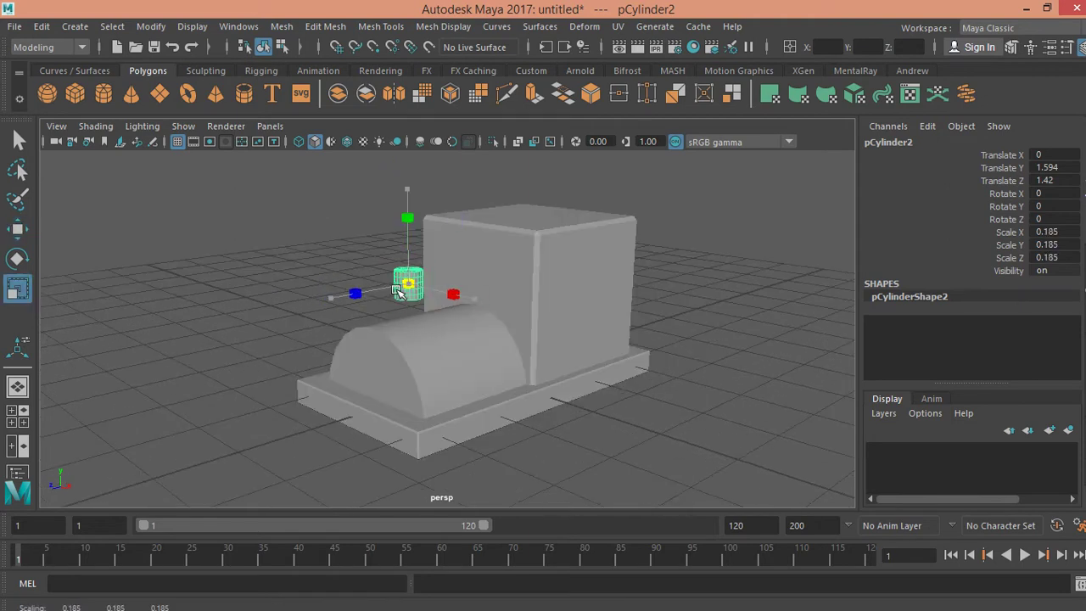
drag(408, 192, 414, 154)
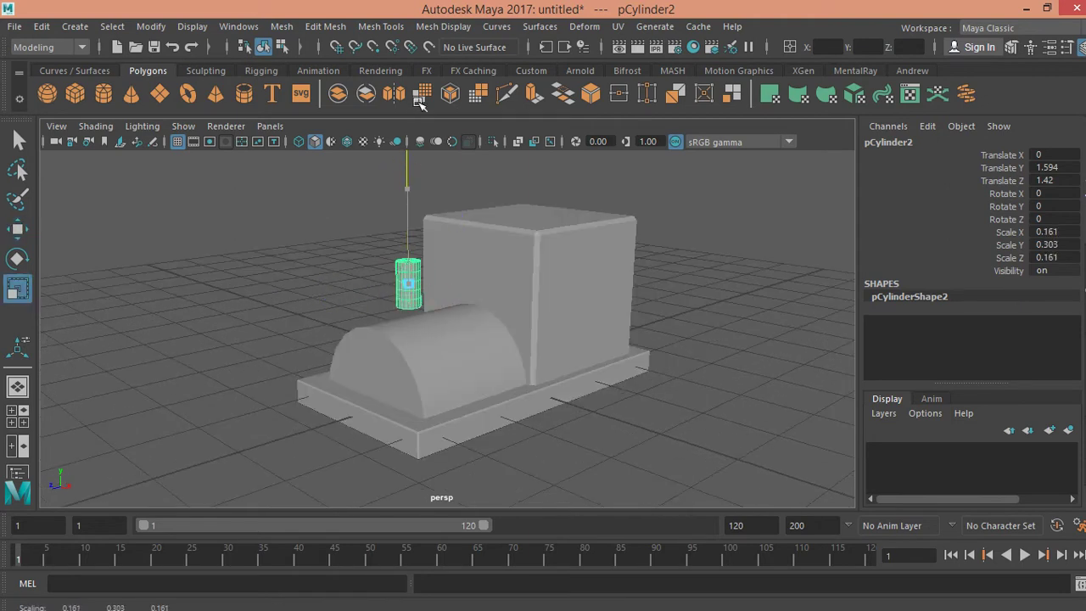
drag(408, 285, 427, 280)
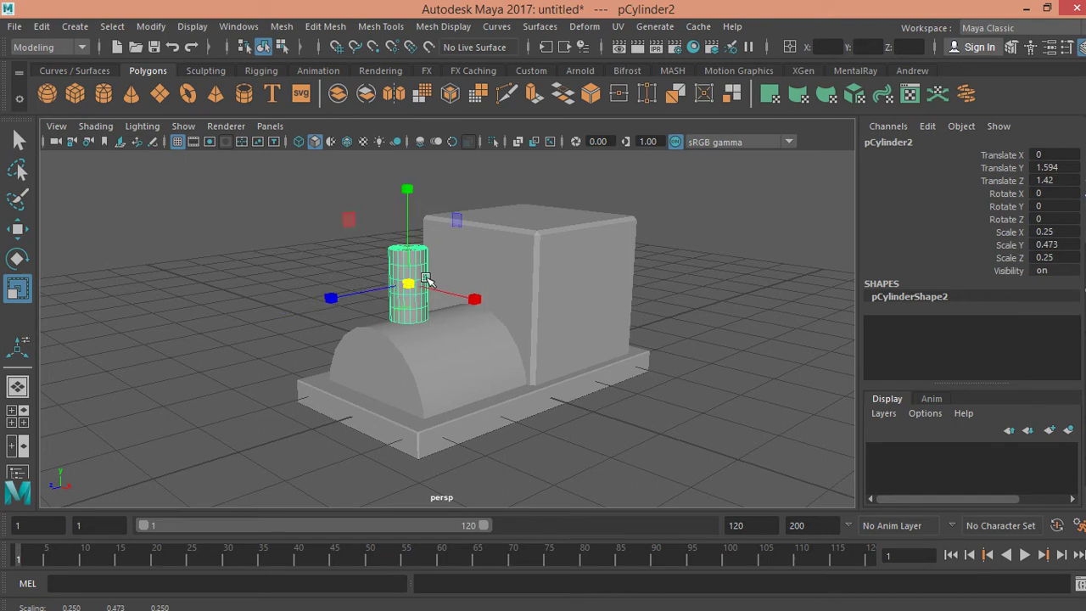
key(w)
drag(408, 239, 408, 245)
key(q)
mouse_move(516, 258)
alt+mouse_down()
mouse_move(402, 243)
mouse_move(541, 243)
mouse_move(500, 256)
alt+mouse_up()
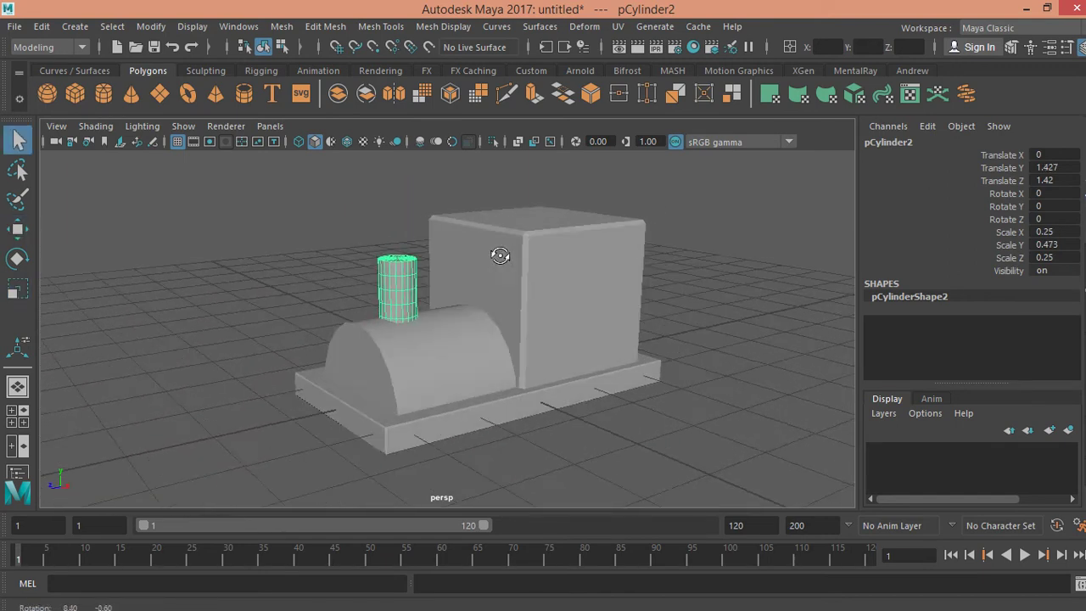
- Duplicate the chimney into a wider, flatter cap (pCylinder3) on its top
key(ctrl+d)
key(w)
drag(396, 225, 397, 182)
key(r)
drag(397, 252, 407, 246)
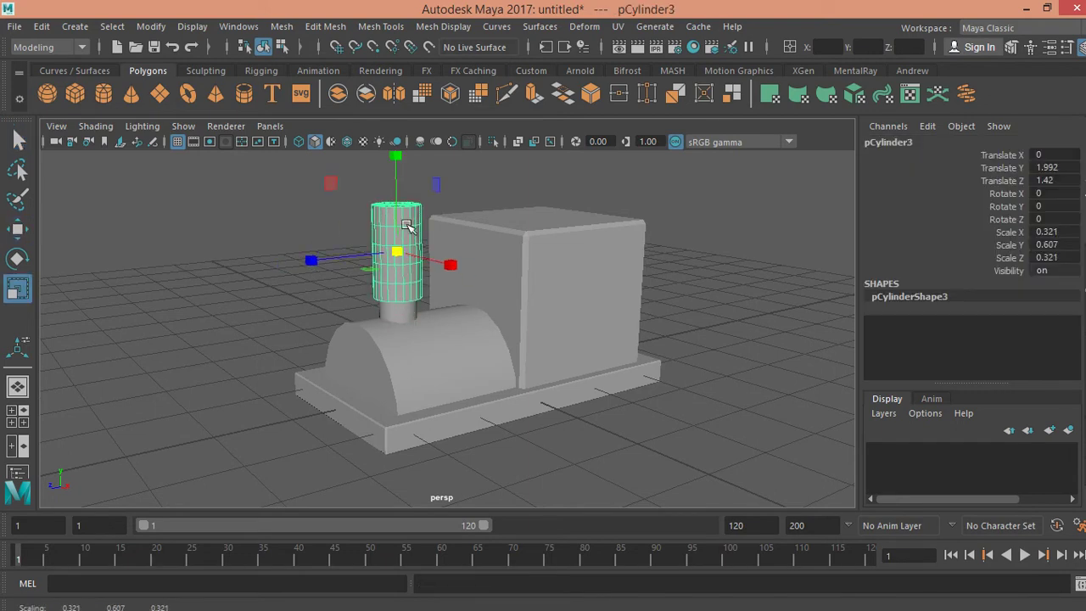
mouse_move(401, 223)
mouse_down()
mouse_move(340, 232)
mouse_move(415, 230)
mouse_move(451, 250)
mouse_move(328, 212)
mouse_move(376, 221)
mouse_up()
key(w)
click(345, 233)
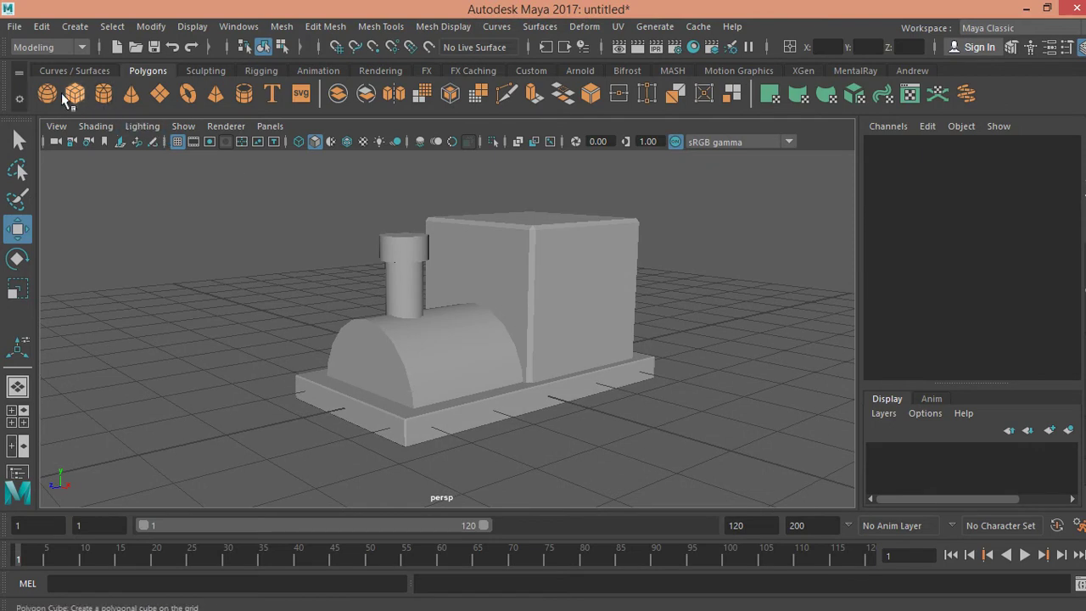
- Add a small sphere (scale 0.126) on the base's front face toward one side
shift+right_drag(375, 314, 450, 395)
mouse_move(440, 387)
mouse_down()
mouse_move(340, 415)
mouse_move(243, 504)
mouse_up()
key(r)
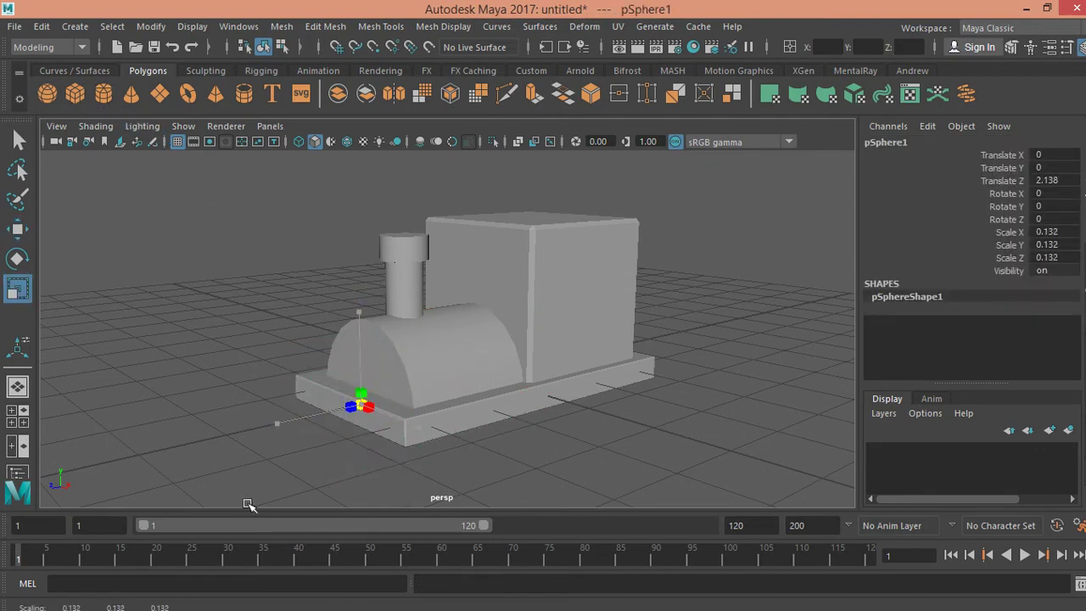
key(w)
drag(325, 422, 287, 437)
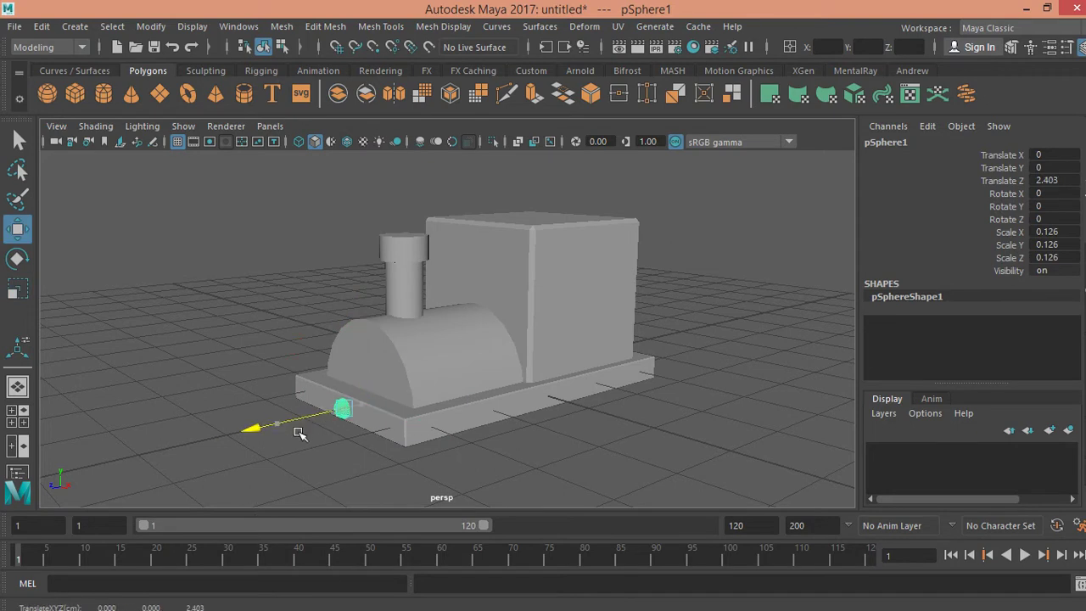
scroll(432, 412, up, 5)
mouse_move(483, 356)
alt+mouse_down()
mouse_move(625, 364)
mouse_move(570, 364)
mouse_move(637, 376)
alt+mouse_up()
- Duplicate the sphere for the other side and reframe to a frontal view
key(ctrl+d)
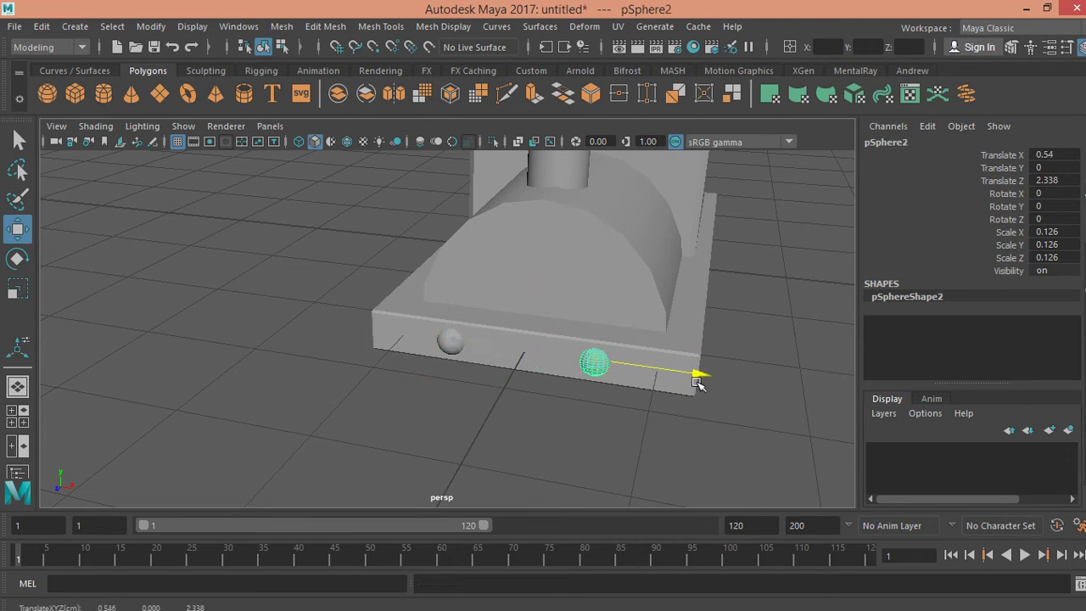
key(q)
alt+drag(710, 385, 645, 388)
click(645, 388)
scroll(529, 347, down, 3)
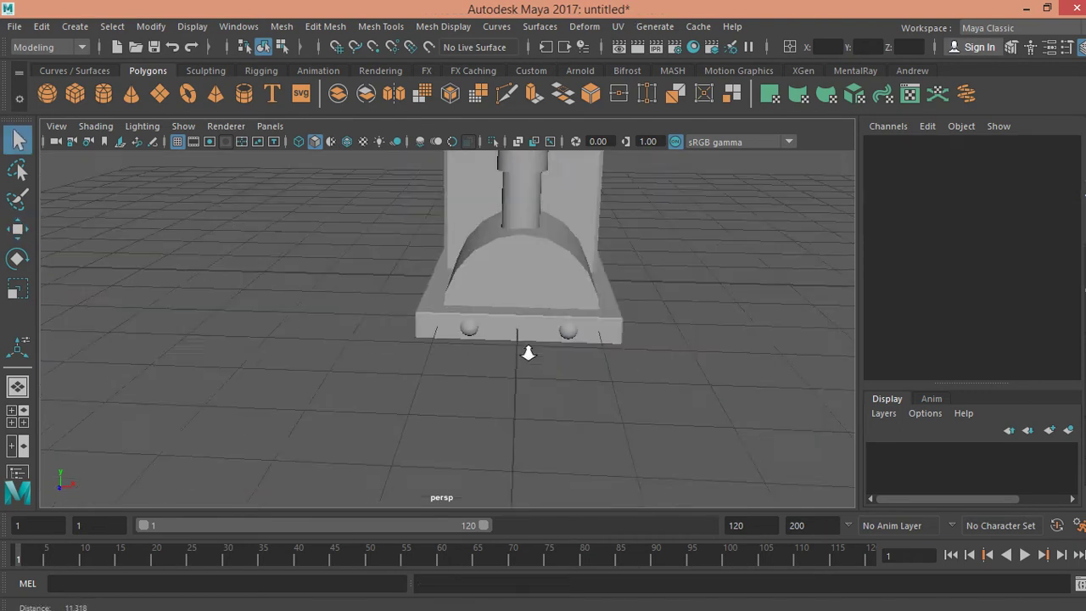
alt+middle_drag(529, 347, 501, 389)
alt+drag(500, 388, 483, 405)
scroll(524, 399, up, 3)
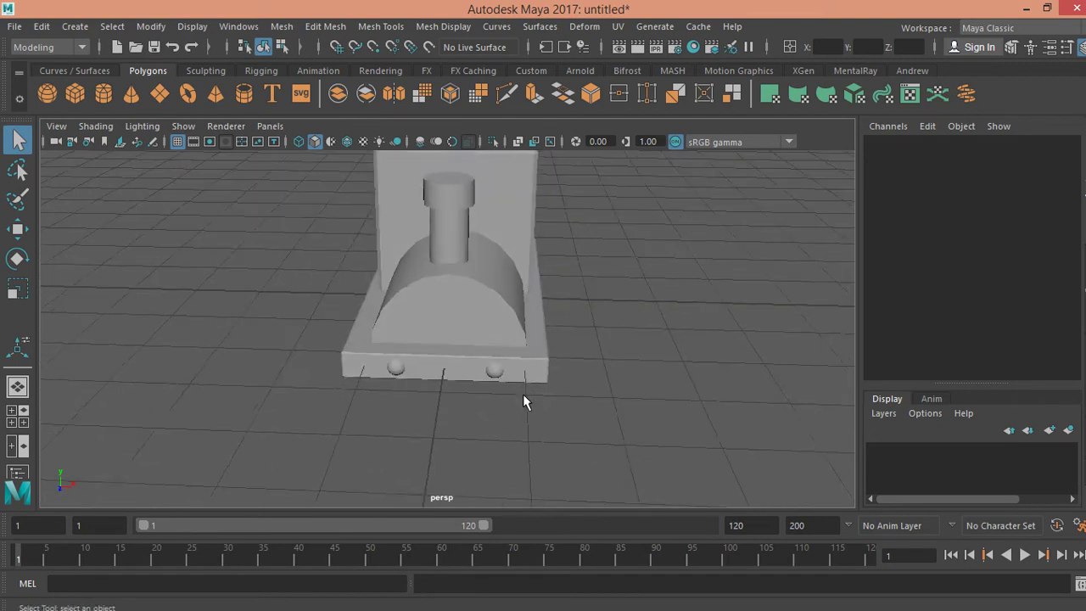
- Nudge the left sphere into line, then orbit to a three-quarter view
click(393, 369)
key(w)
drag(437, 370, 453, 370)
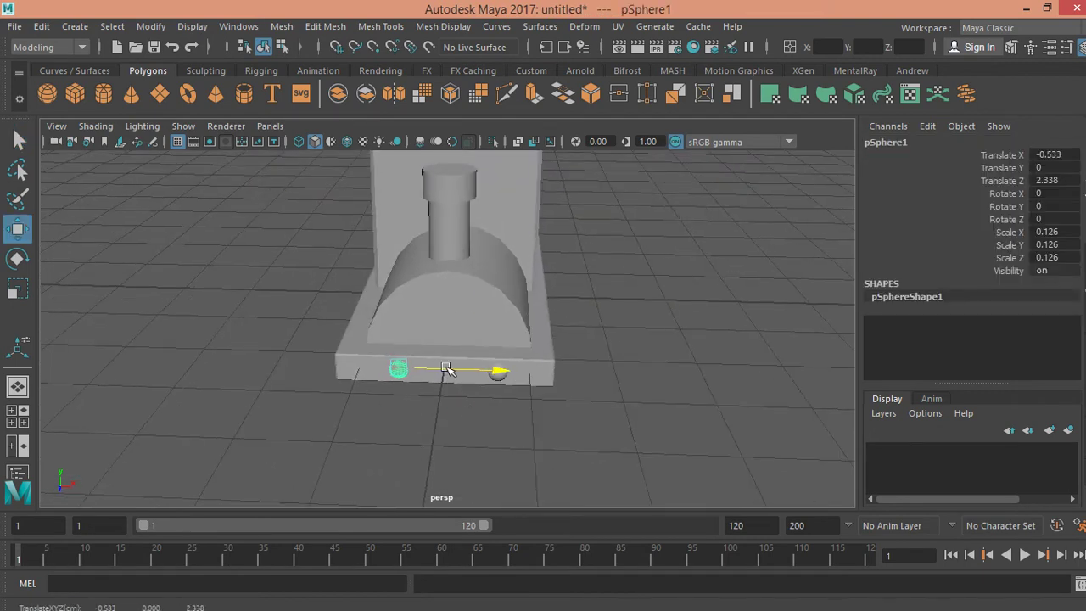
key(q)
click(466, 416)
scroll(509, 374, down, 2)
mouse_move(562, 340)
alt+mouse_down()
mouse_move(444, 335)
mouse_move(449, 365)
mouse_move(531, 376)
mouse_move(478, 360)
mouse_move(621, 296)
mouse_move(597, 365)
mouse_move(472, 356)
alt+mouse_up()
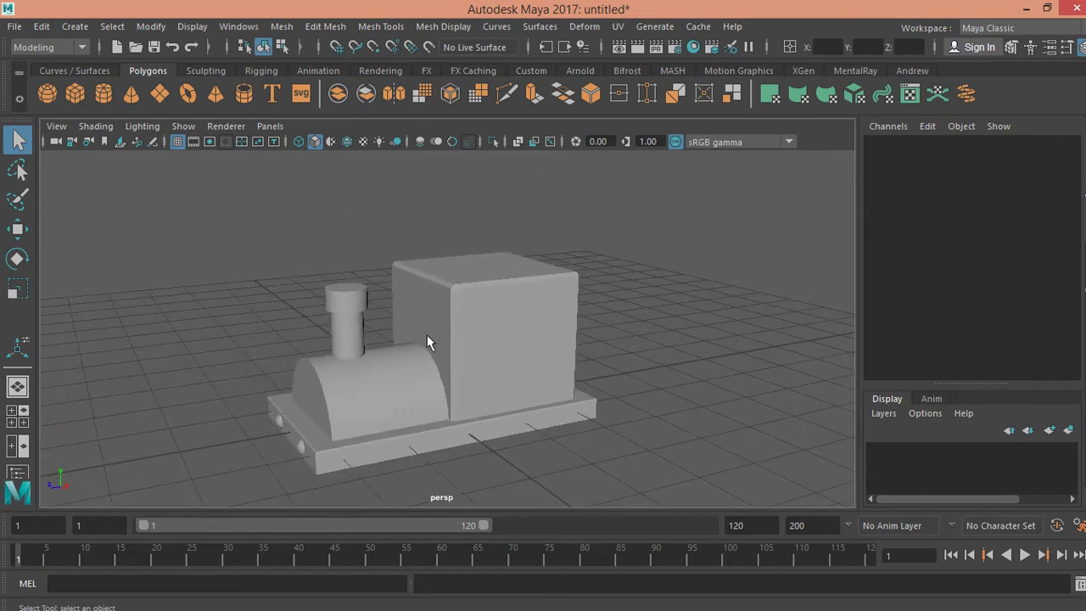
- Add a test cone above the cab, then delete it
click(131, 94)
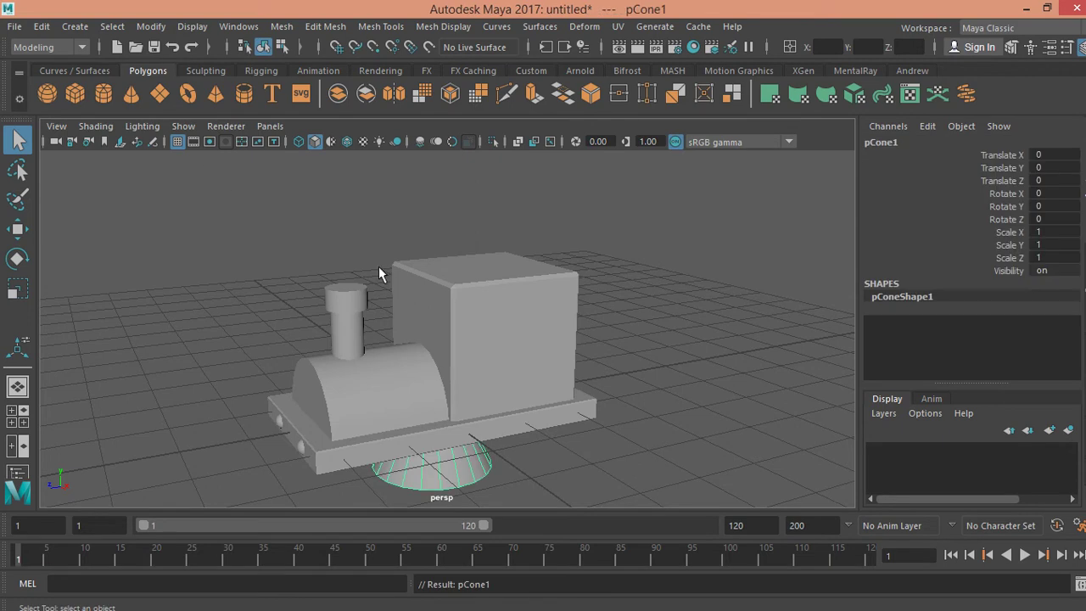
key(w)
mouse_move(429, 365)
mouse_down()
mouse_move(439, 152)
mouse_move(543, 200)
mouse_up()
key(q)
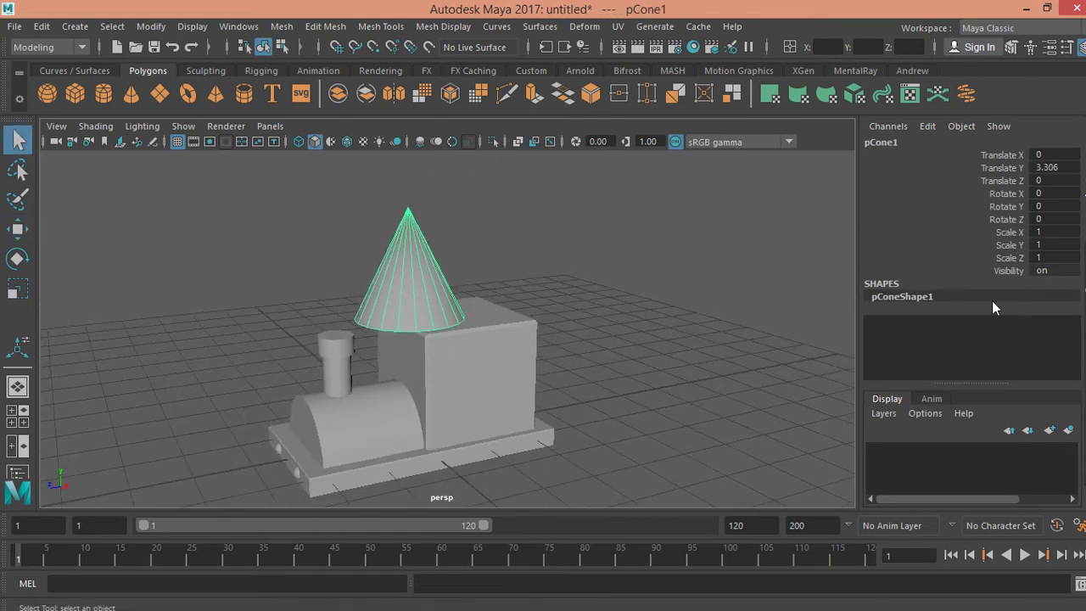
click(774, 286)
click(396, 273)
mouse_move(396, 273)
alt+mouse_down()
mouse_move(293, 303)
mouse_move(504, 289)
mouse_move(485, 292)
mouse_move(501, 317)
mouse_move(483, 322)
mouse_move(466, 200)
mouse_move(493, 254)
alt+mouse_up()
key(Delete)
- Pinch the cube copy's top vertices together into a pyramid point
scroll(501, 317, up, 3)
click(486, 313)
key(w)
key(r)
key(q)
right_drag(493, 253, 428, 142)
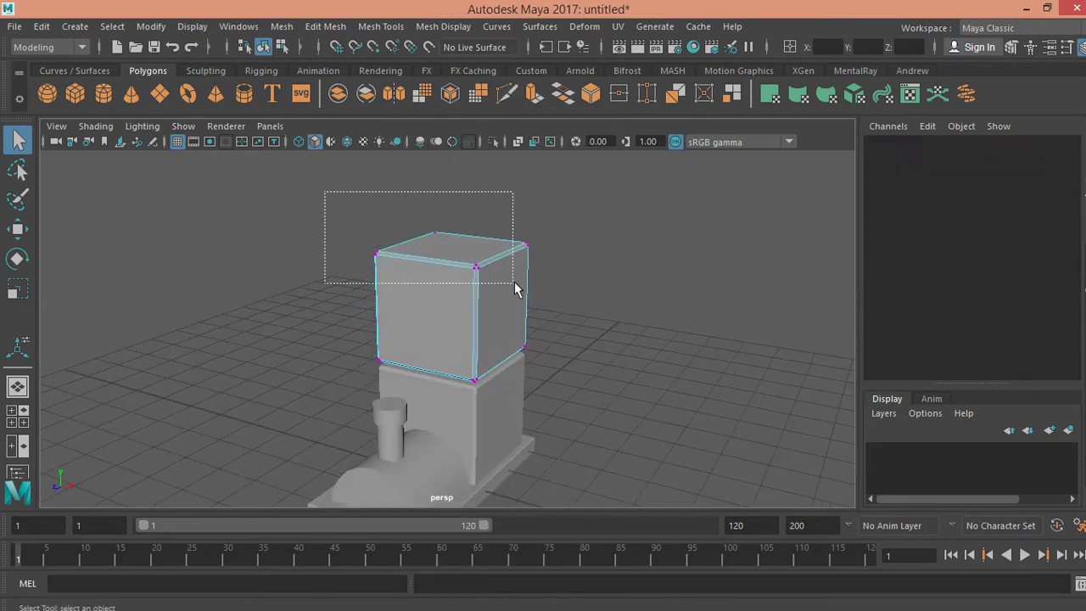
drag(515, 289, 515, 289)
key(r)
drag(449, 247, 384, 322)
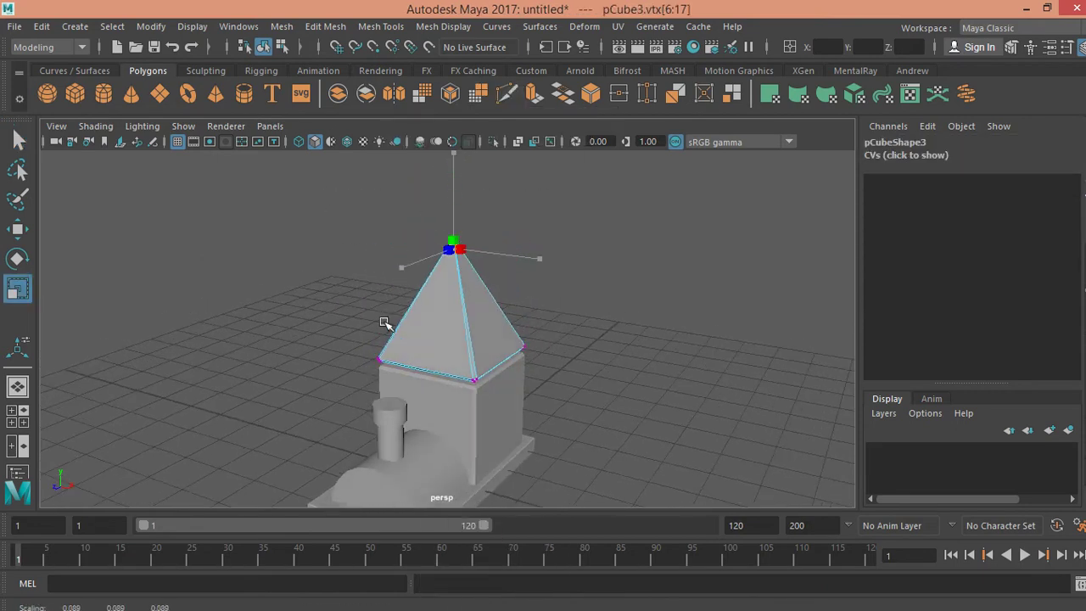
- Lower the roof tip to flatten it into a wide, low pyramid
key(q)
key(w)
drag(452, 246, 456, 292)
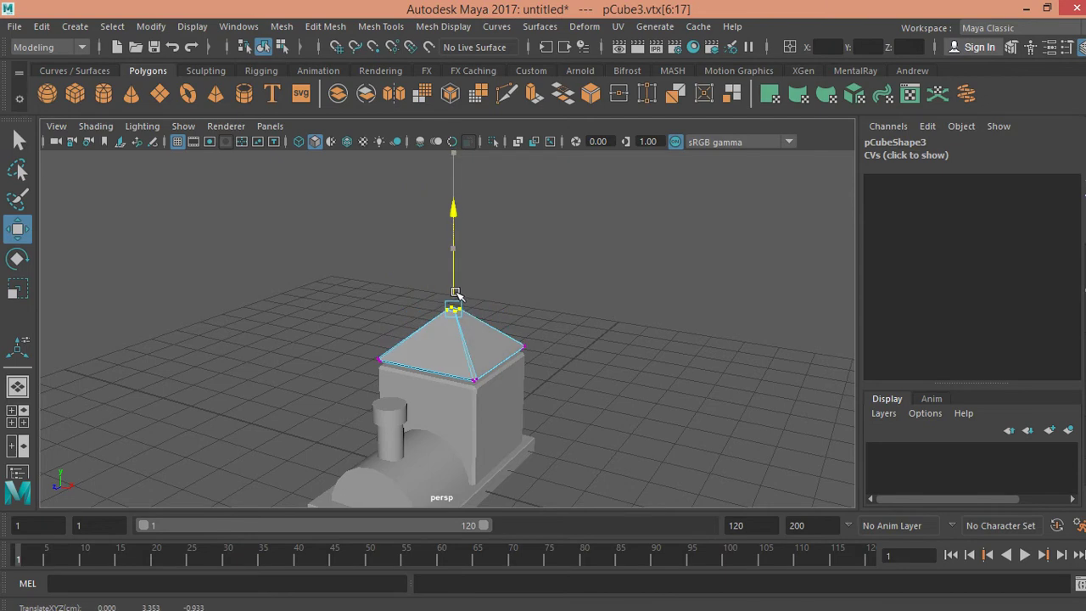
key(q)
- Enlarge the roof to overhang the cab, and start scaling the cab body down beneath it
right_drag(450, 153, 450, 236)
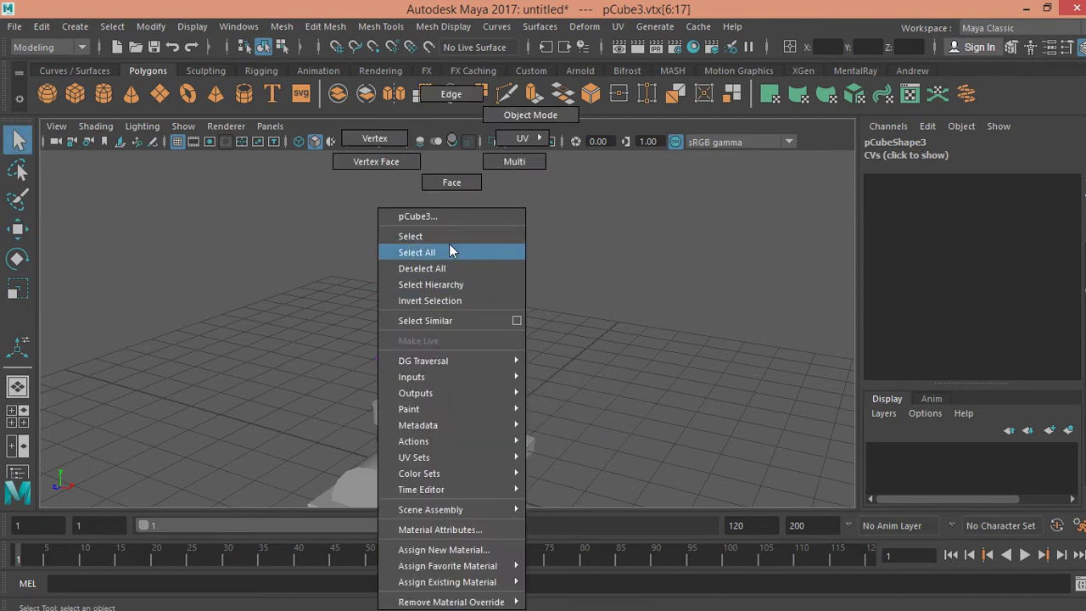
key(r)
mouse_move(452, 303)
mouse_down()
mouse_move(488, 307)
mouse_move(369, 293)
mouse_move(512, 309)
mouse_move(547, 396)
mouse_move(432, 371)
mouse_move(495, 374)
mouse_move(500, 309)
mouse_move(530, 311)
mouse_move(506, 328)
mouse_move(597, 371)
mouse_move(492, 361)
mouse_move(488, 347)
mouse_move(592, 364)
mouse_move(465, 337)
mouse_move(401, 337)
mouse_up()
key(q)
click(383, 303)
click(465, 337)
key(r)
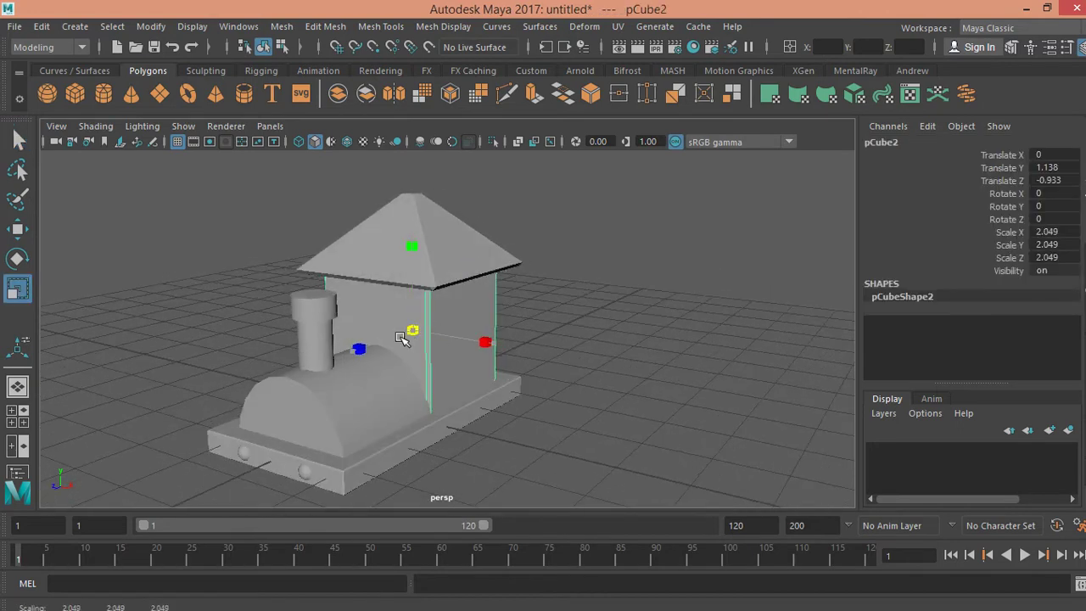
- Duplicate the train's base slab and slide the copy back along Z behind the train
key(q)
click(552, 323)
mouse_move(552, 323)
alt+mouse_down()
mouse_move(430, 317)
mouse_move(422, 300)
alt+mouse_up()
mouse_move(427, 332)
alt+mouse_down()
mouse_move(444, 332)
mouse_move(402, 415)
alt+mouse_up()
click(402, 415)
mouse_move(402, 415)
alt+middle_down()
mouse_move(376, 385)
mouse_move(357, 384)
alt+middle_up()
key(ctrl+d)
key(w)
drag(251, 386, 517, 342)
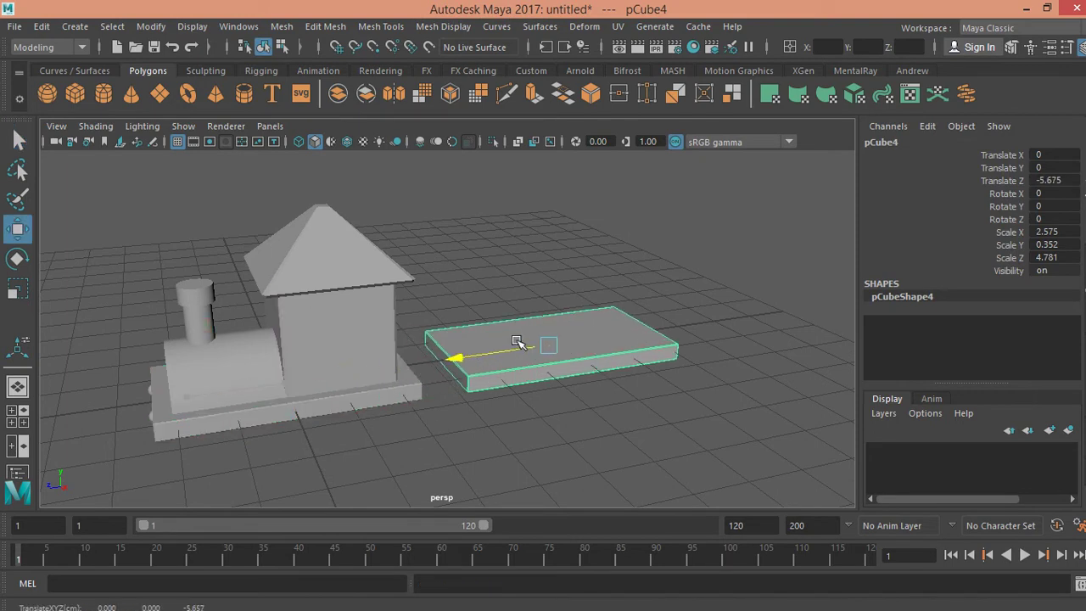
key(q)
- Copy the cab body onto the new slab, sizing and centring it as the wagon's box
click(356, 333)
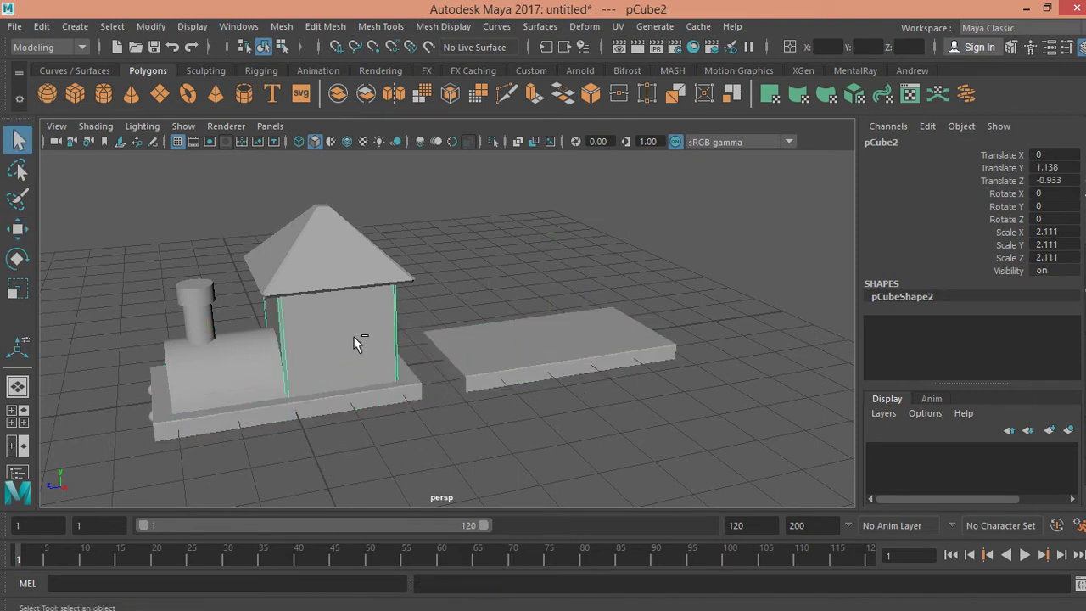
key(w)
mouse_move(274, 329)
mouse_down()
mouse_move(494, 314)
mouse_move(351, 315)
mouse_up()
key(r)
key(w)
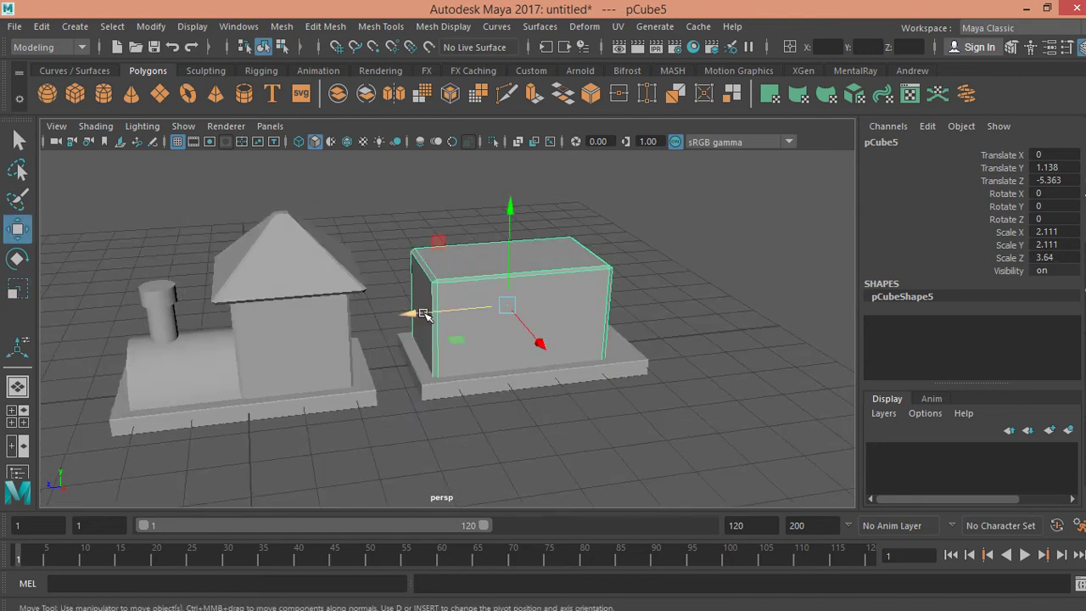
drag(425, 314, 431, 312)
key(q)
click(424, 241)
mouse_move(582, 297)
alt+mouse_down()
mouse_move(502, 283)
mouse_move(582, 284)
alt+mouse_up()
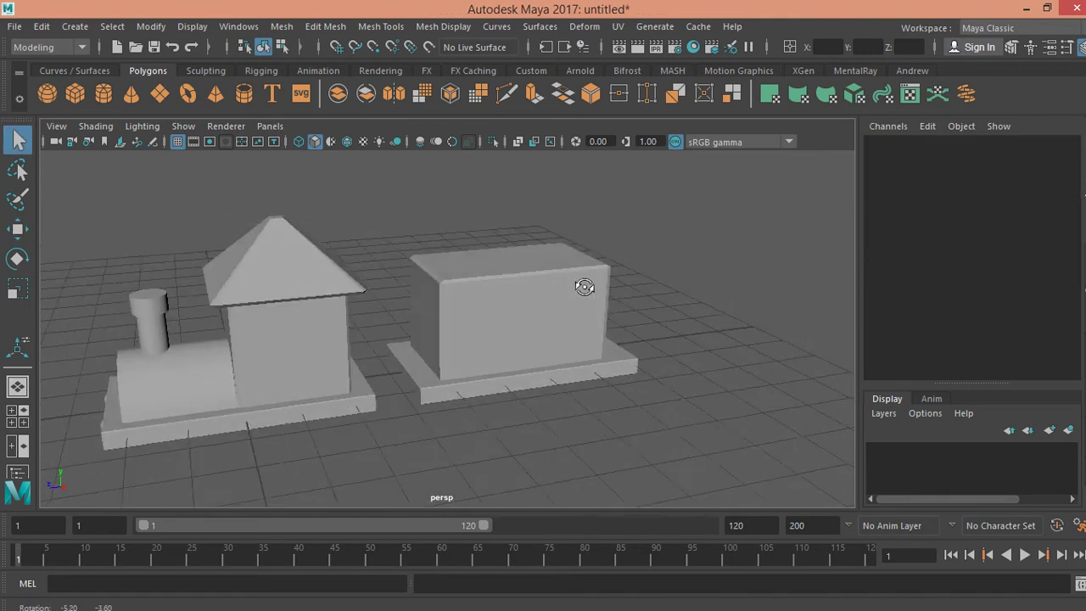
- Duplicate the wagon's slab, raise it above the box and scale it into a flat lid
click(584, 377)
key(w)
key(ctrl+d)
mouse_move(512, 308)
mouse_down()
mouse_move(511, 204)
mouse_move(517, 223)
mouse_move(491, 284)
mouse_up()
key(r)
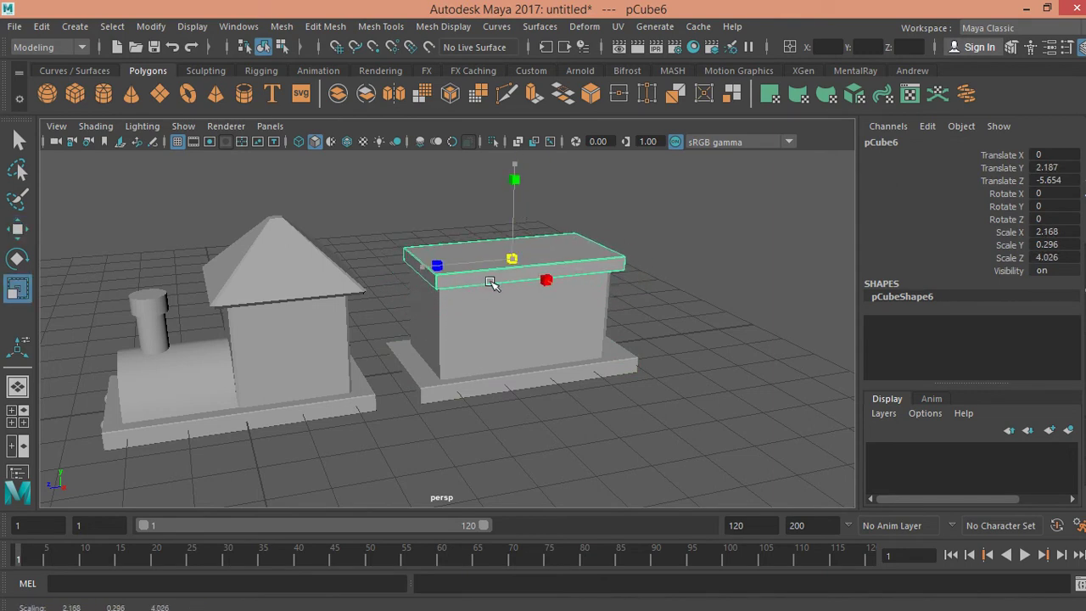
key(q)
click(668, 249)
mouse_move(668, 249)
alt+mouse_down()
mouse_move(432, 245)
mouse_move(548, 260)
mouse_move(523, 274)
alt+mouse_up()
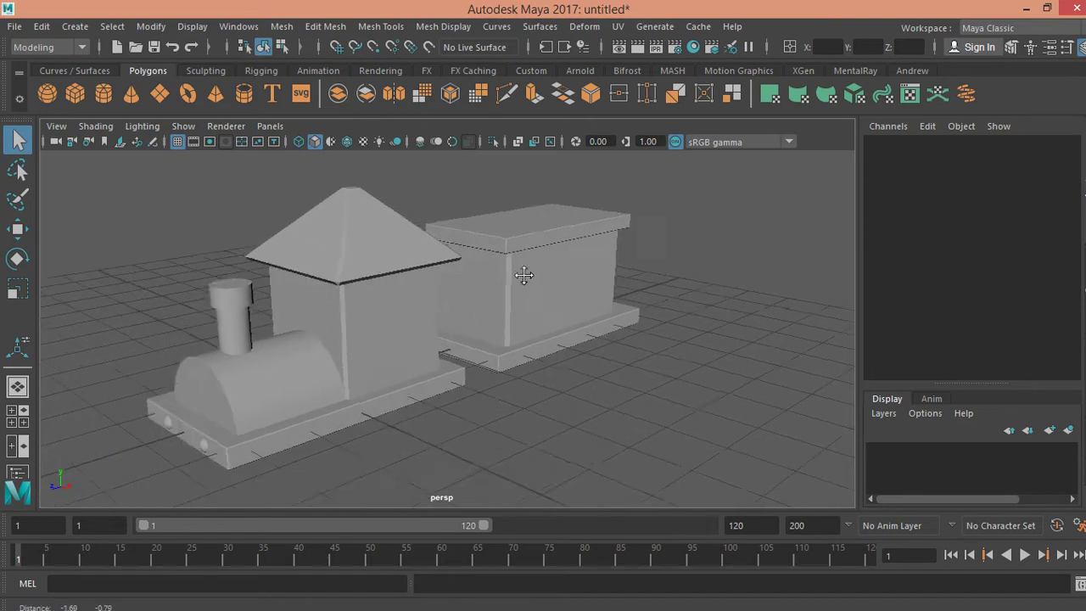
alt+right_drag(523, 274, 384, 247)
- Move the cylinder beside the train, rotate it 90° on Z and flatten it into a thin disc
click(417, 408)
key(w)
mouse_move(417, 407)
alt+mouse_down()
mouse_move(497, 388)
mouse_move(658, 429)
alt+mouse_up()
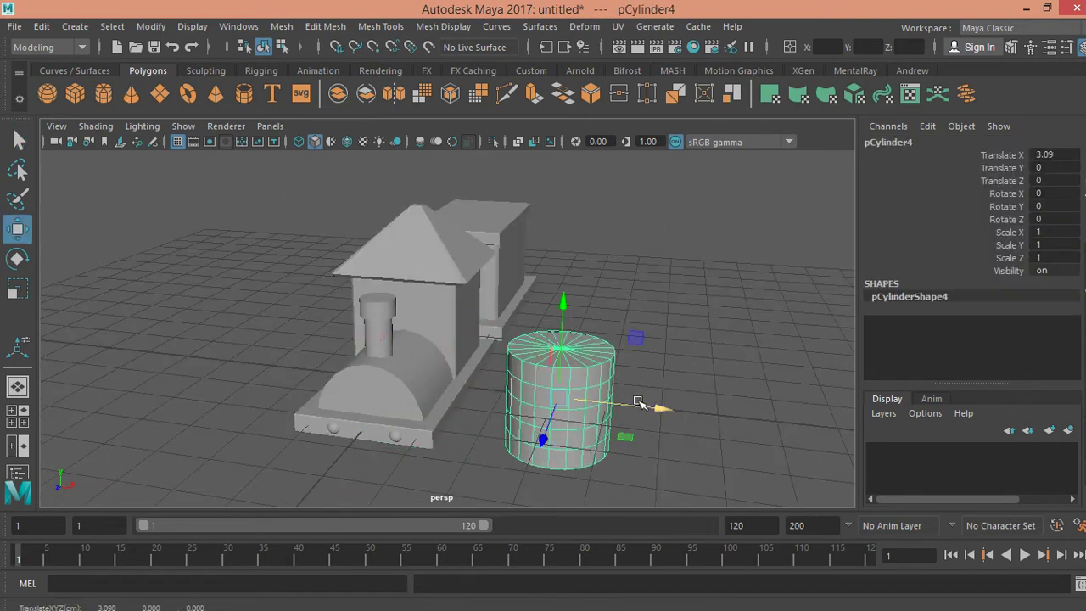
key(e)
drag(631, 348, 679, 444)
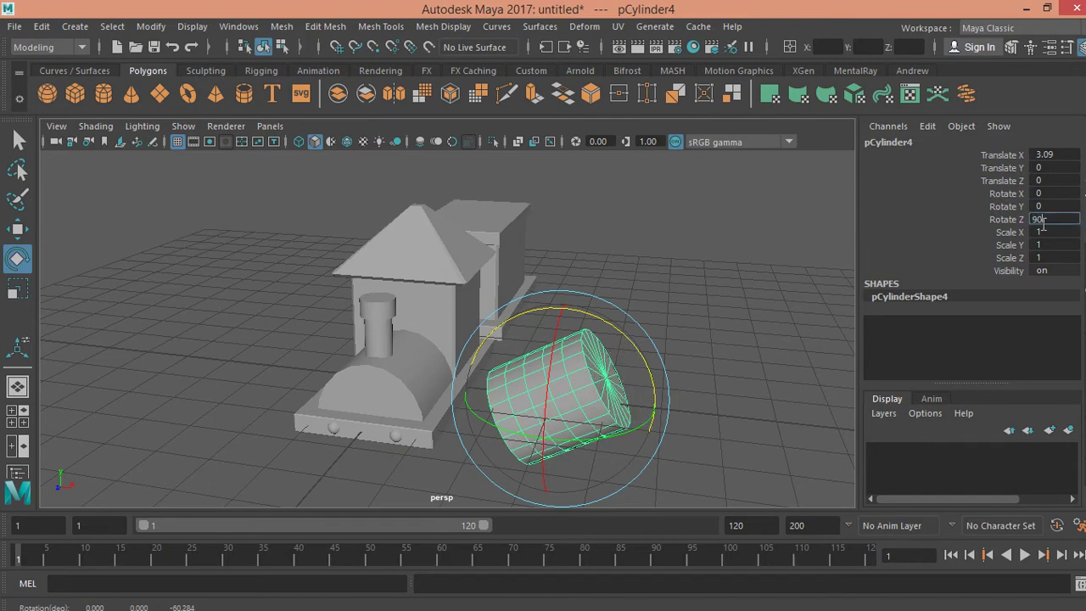
key(Return)
key(q)
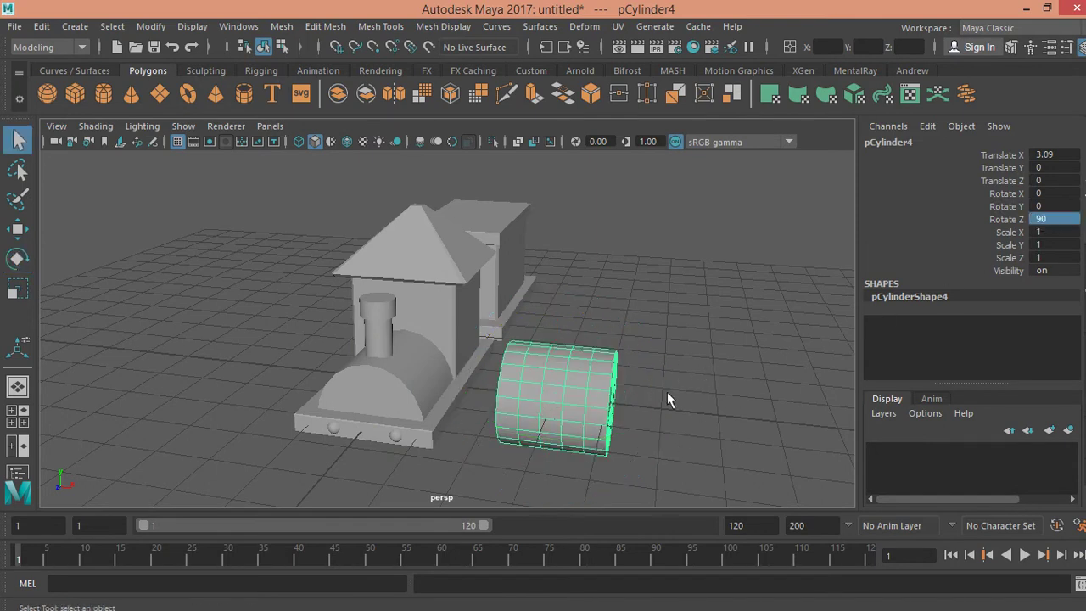
key(r)
mouse_move(473, 392)
mouse_down()
mouse_move(538, 399)
mouse_move(450, 395)
mouse_move(396, 375)
mouse_move(313, 399)
mouse_move(356, 389)
mouse_up()
- Fine-tune the wheel's size and position against the base, then duplicate it as pCylinder5
key(w)
key(r)
key(w)
key(r)
key(q)
alt+drag(477, 381, 521, 322)
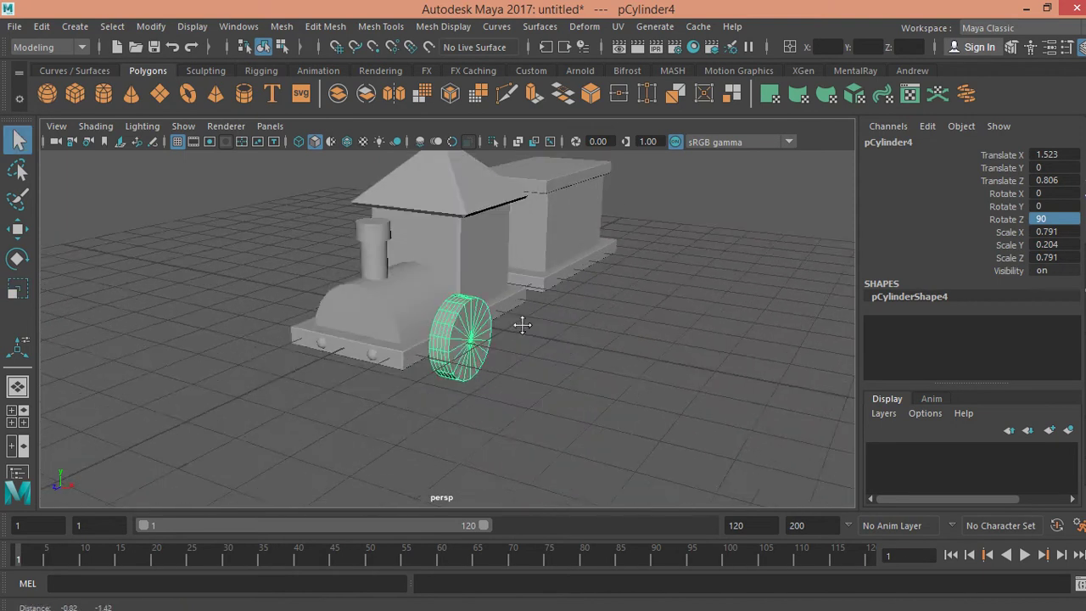
alt+right_drag(521, 323, 625, 359)
mouse_move(626, 359)
alt+mouse_down()
mouse_move(486, 344)
mouse_move(537, 351)
mouse_move(576, 324)
mouse_move(620, 329)
mouse_move(549, 351)
alt+mouse_up()
key(w)
key(ctrl+d)
- Shrink the wheel copy and slide it toward the front wheel
key(q)
key(w)
key(r)
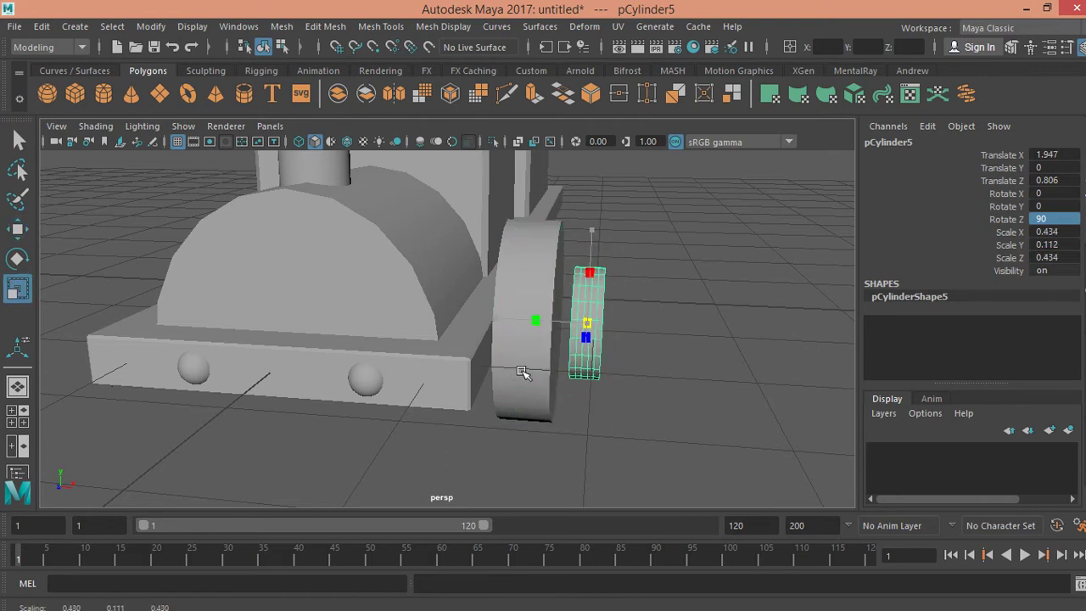
key(w)
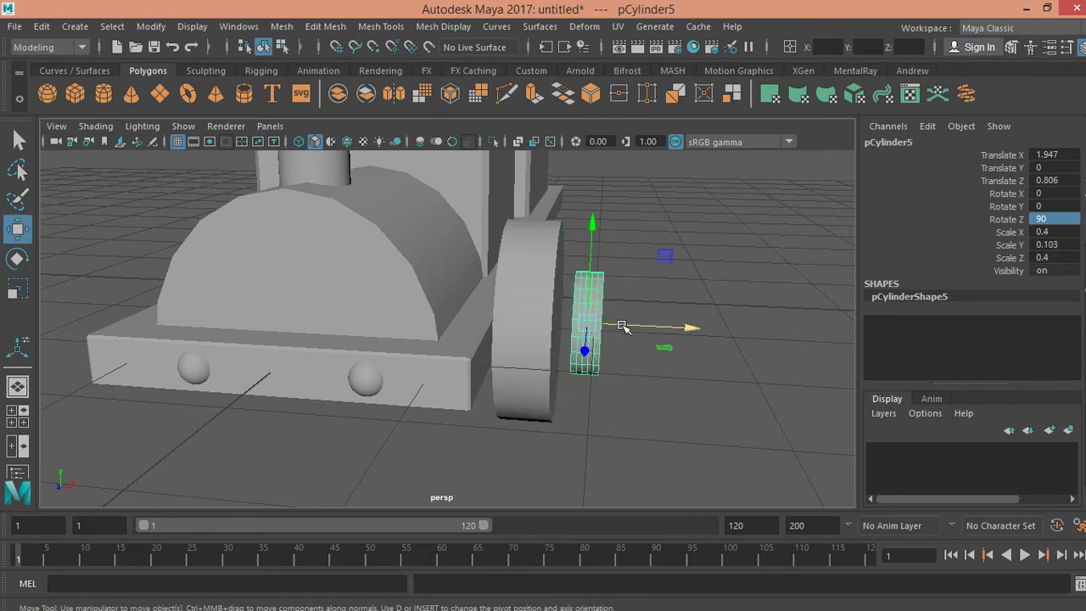
drag(621, 326, 497, 286)
key(q)
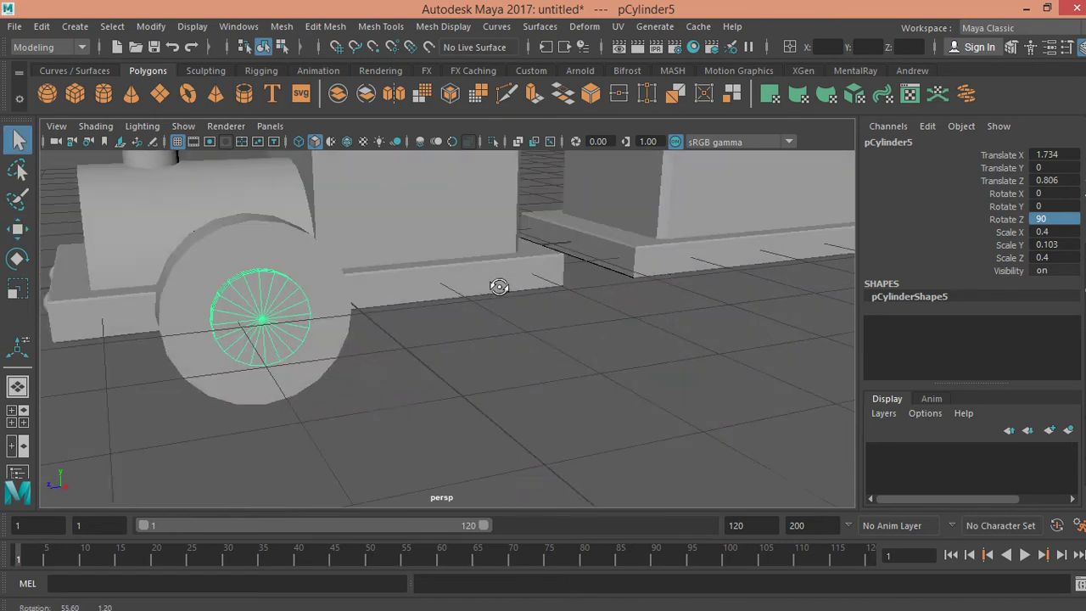
click(465, 334)
mouse_move(466, 334)
alt+mouse_down()
mouse_move(552, 368)
mouse_move(421, 365)
mouse_move(412, 339)
mouse_move(417, 354)
mouse_move(399, 338)
alt+mouse_up()
- Scale pCylinder5 down further to hub size
click(438, 349)
key(r)
key(q)
scroll(417, 354, up, 2)
key(r)
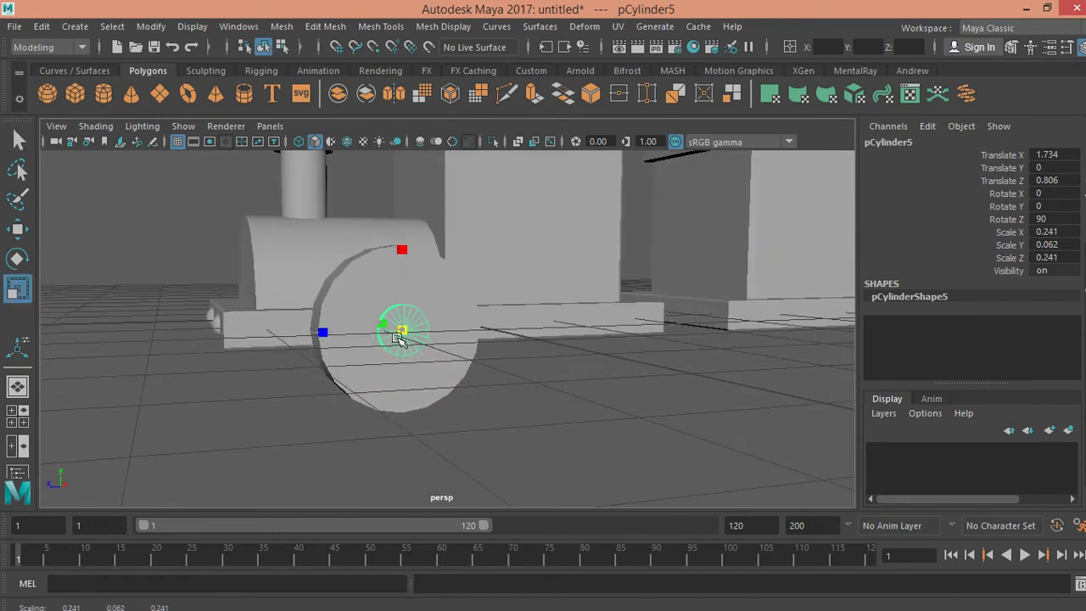
key(q)
click(538, 354)
mouse_move(538, 354)
alt+mouse_down()
mouse_move(524, 381)
mouse_move(553, 365)
mouse_move(722, 371)
mouse_move(589, 347)
alt+mouse_up()
- Size the hub to 0.23/0.103/0.23 at X 1.712, then select it with wheel pCylinder4
click(554, 365)
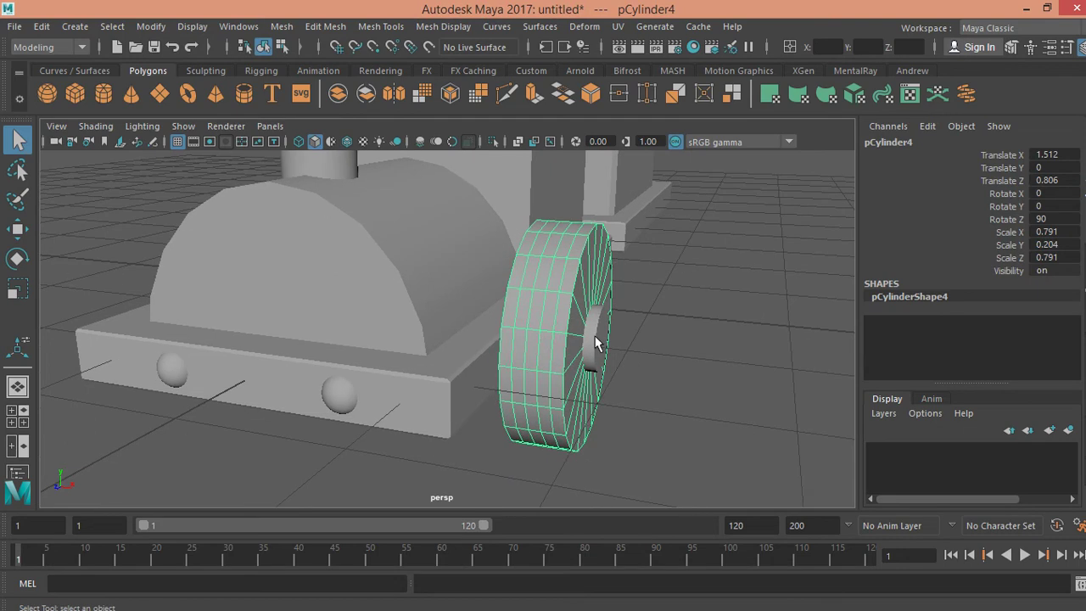
click(598, 344)
key(r)
drag(512, 331, 441, 325)
key(w)
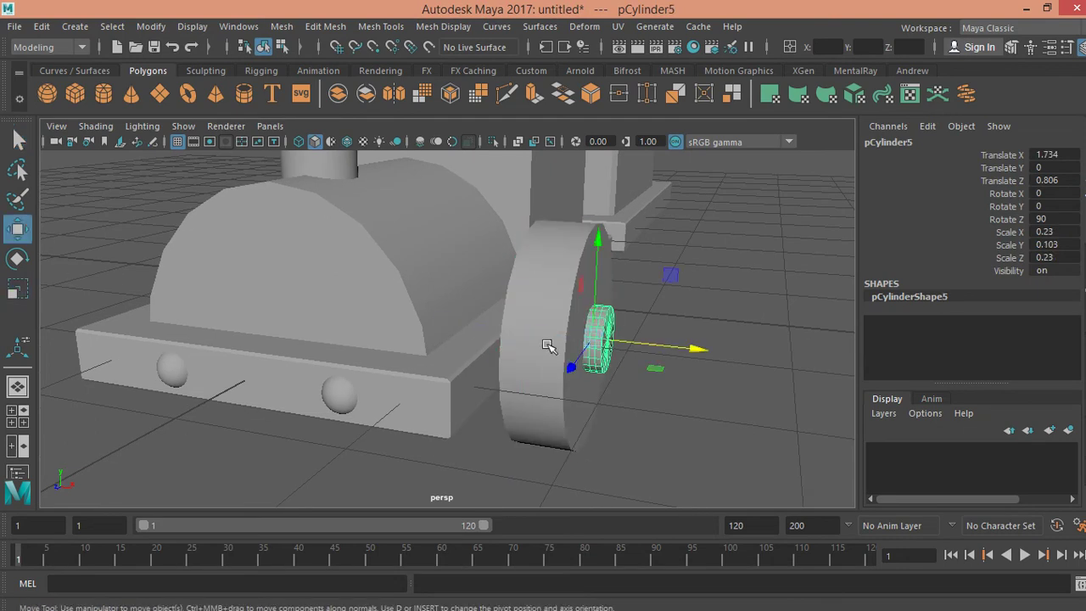
mouse_move(649, 345)
mouse_down()
mouse_move(540, 330)
mouse_move(492, 342)
mouse_up()
key(q)
click(666, 331)
click(488, 354)
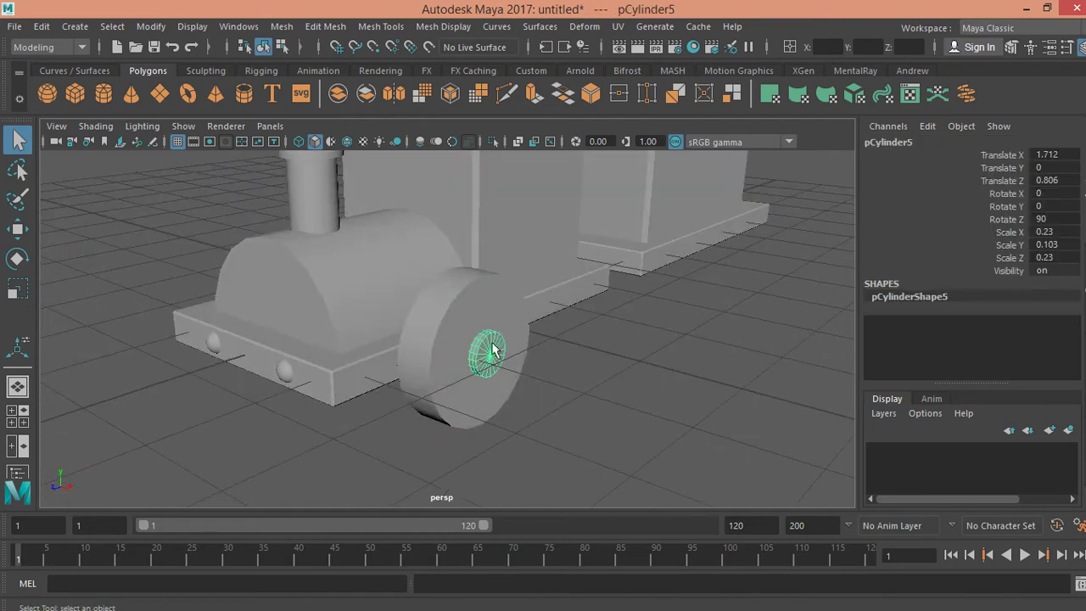
shift+click(500, 331)
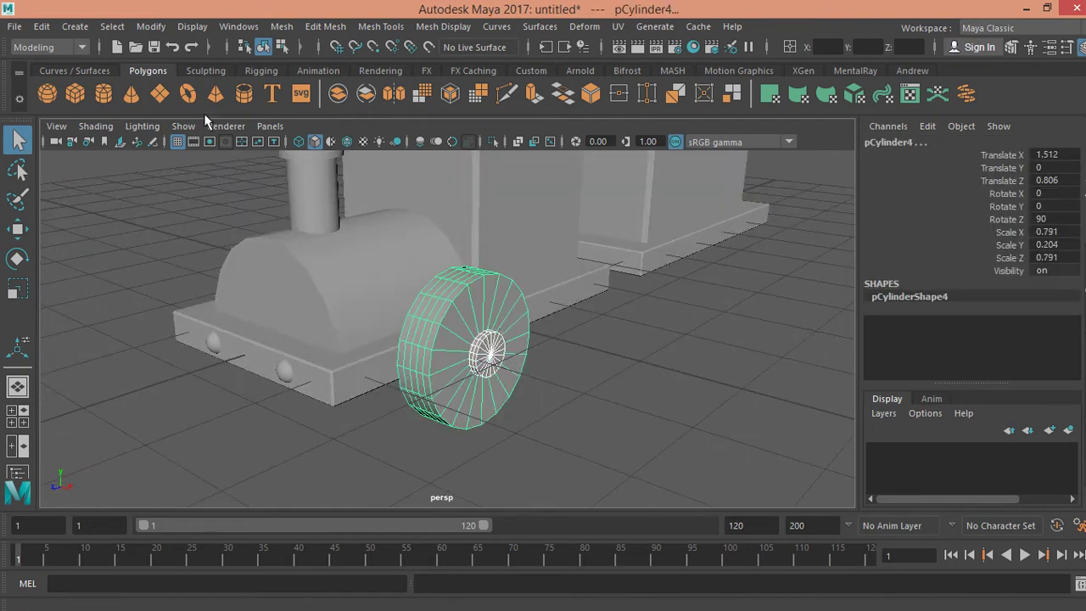
- Group the front wheel and its hub into group1 with Edit > Group
click(41, 26)
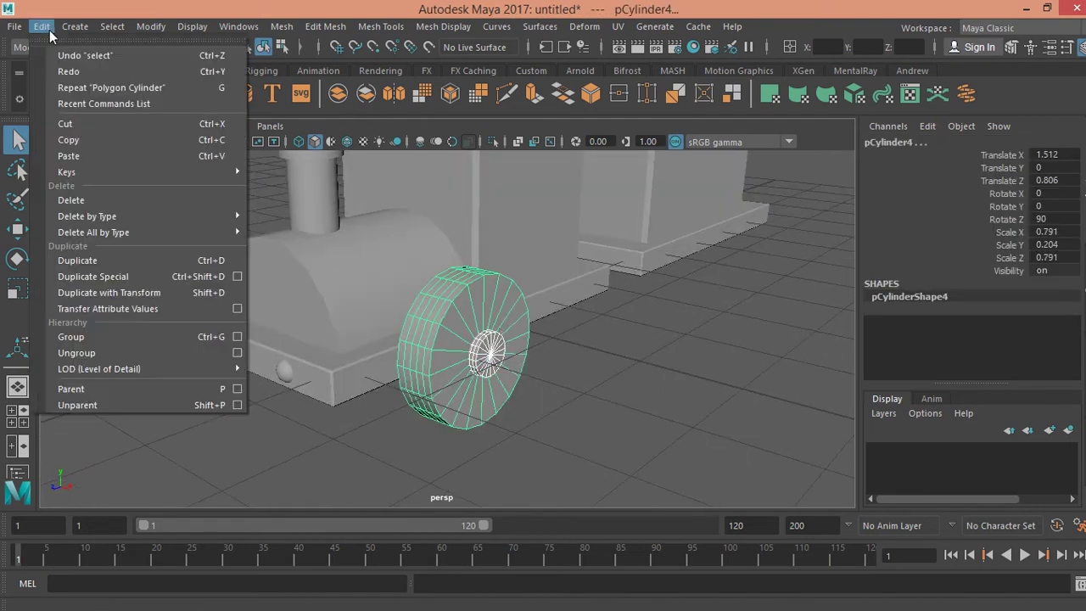
click(96, 336)
mouse_move(586, 326)
alt+mouse_down()
mouse_move(524, 332)
mouse_move(531, 364)
alt+mouse_up()
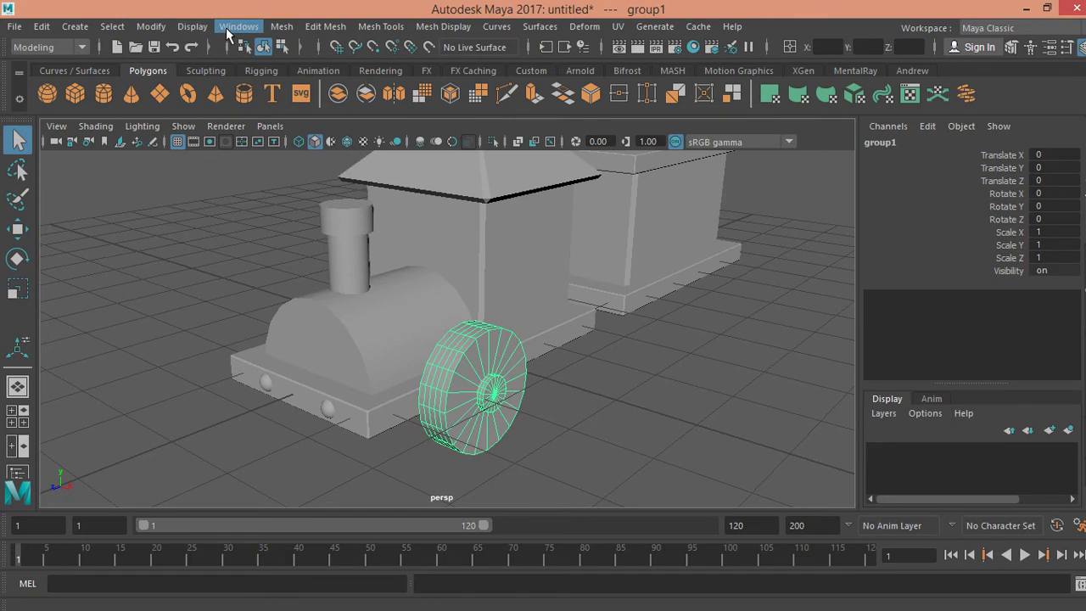
click(150, 28)
click(150, 28)
- Open the Outliner, dock it on the left and select group1 there
click(42, 26)
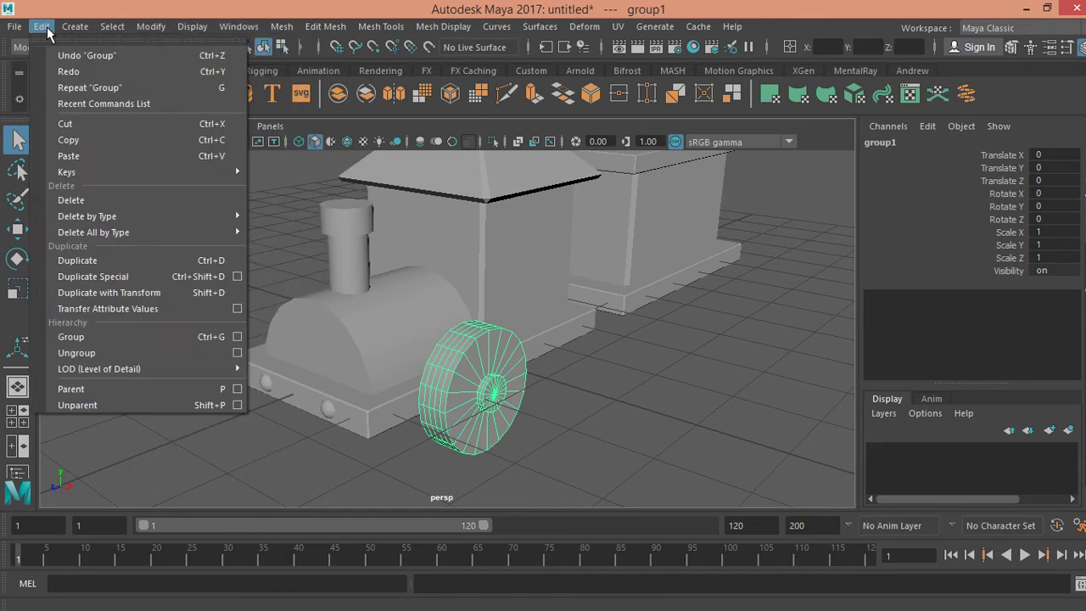
mouse_move(238, 27)
click(260, 203)
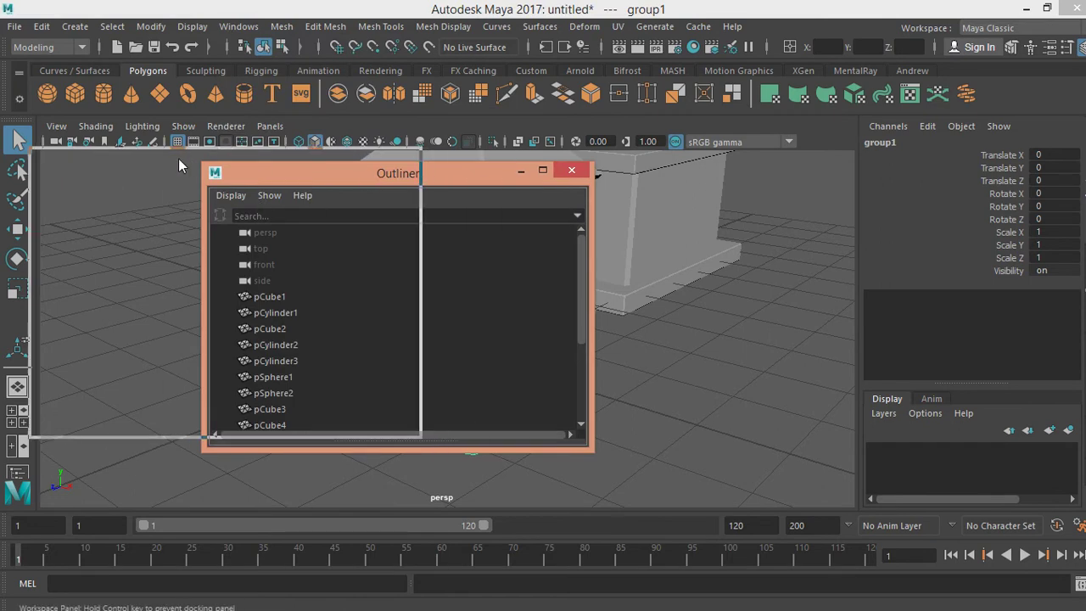
drag(372, 175, 197, 161)
scroll(498, 234, down, 5)
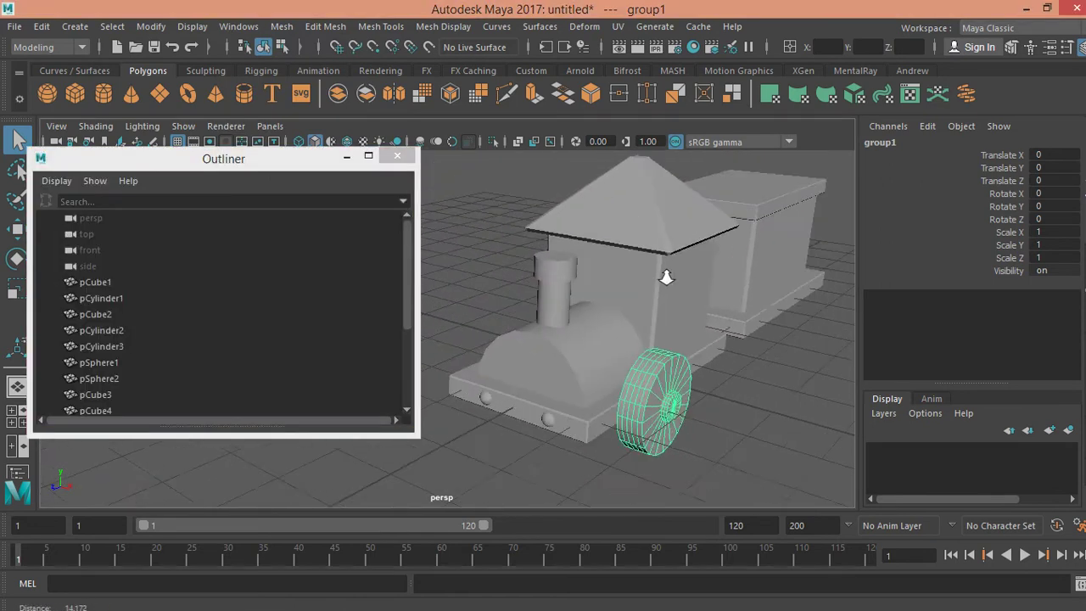
alt+drag(667, 277, 577, 291)
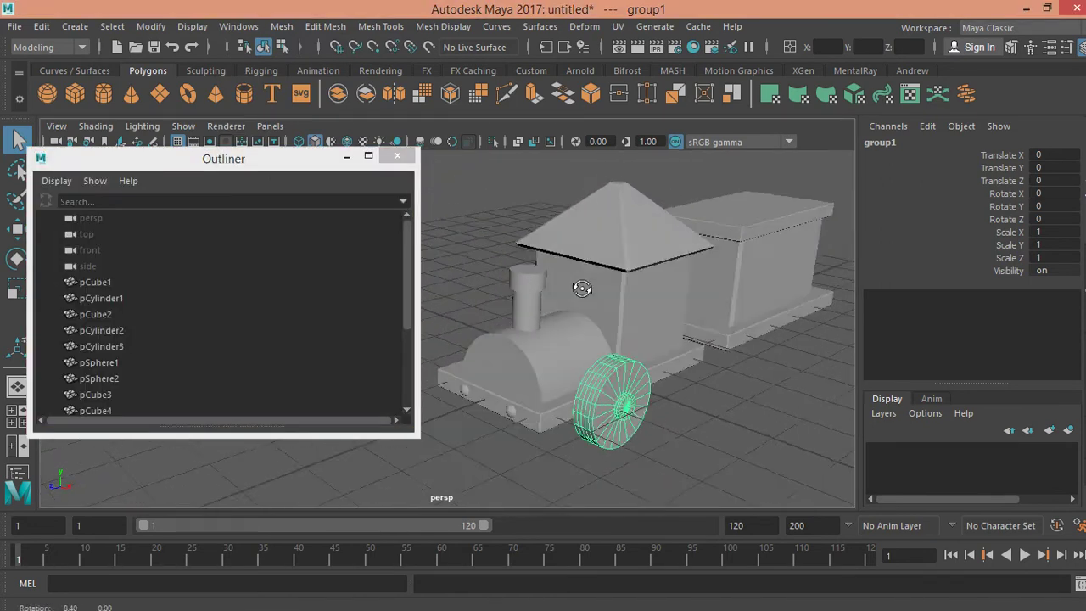
scroll(116, 318, down, 3)
click(106, 331)
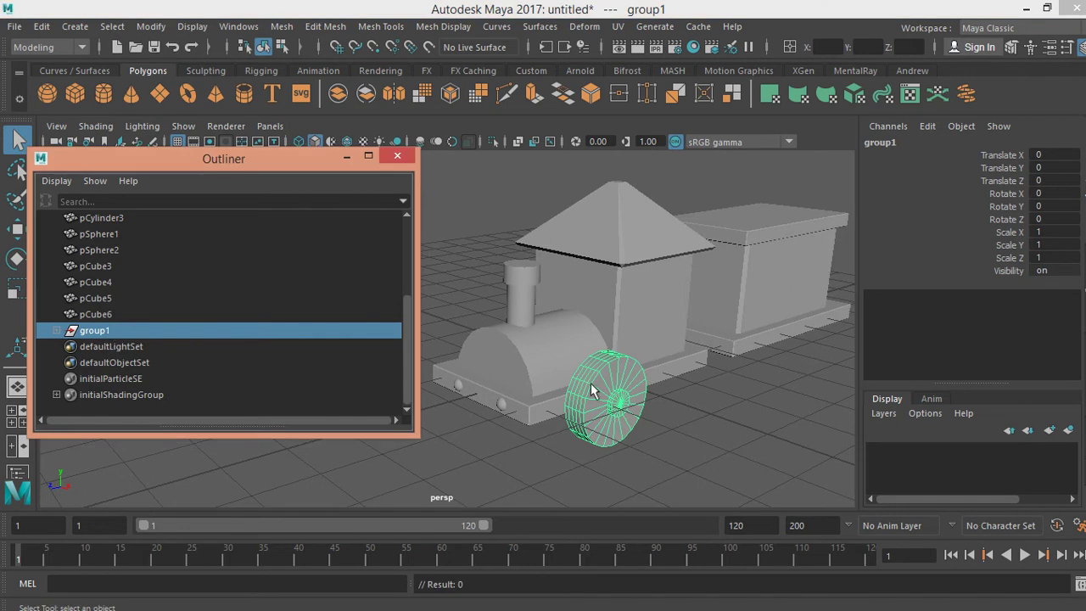
alt+right_drag(616, 388, 634, 389)
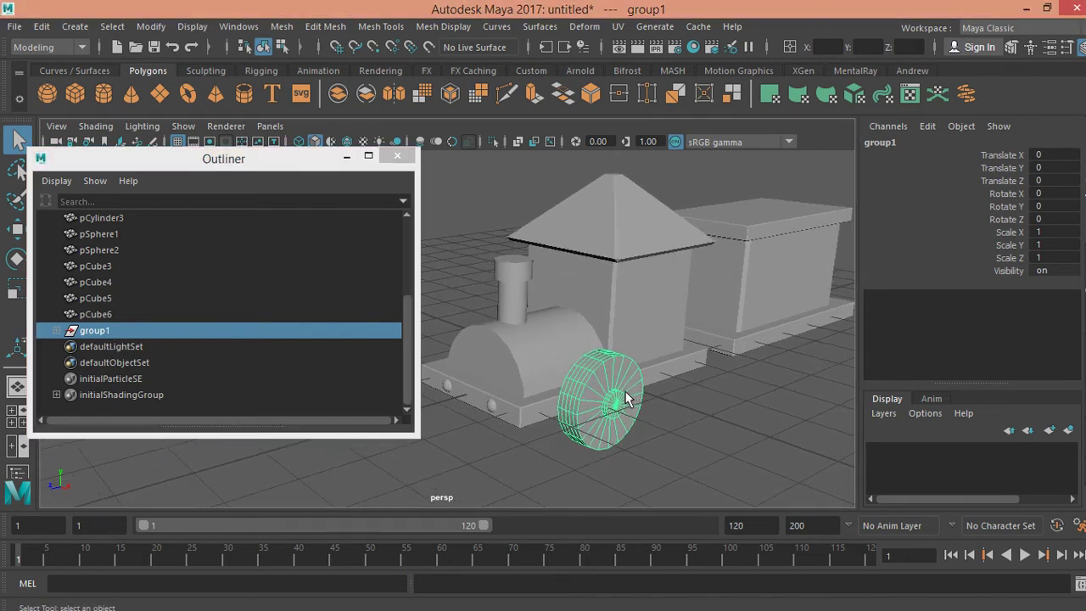
- Create group2 as a mirrored instance (scale -1 -1 1) of the wheel group, then select both groups
click(52, 30)
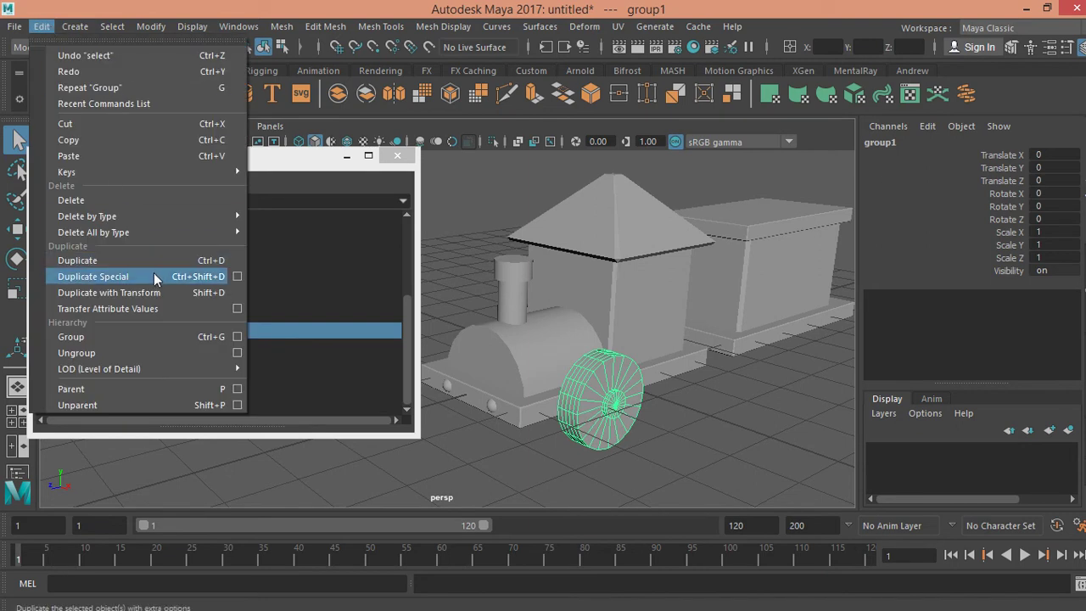
click(237, 277)
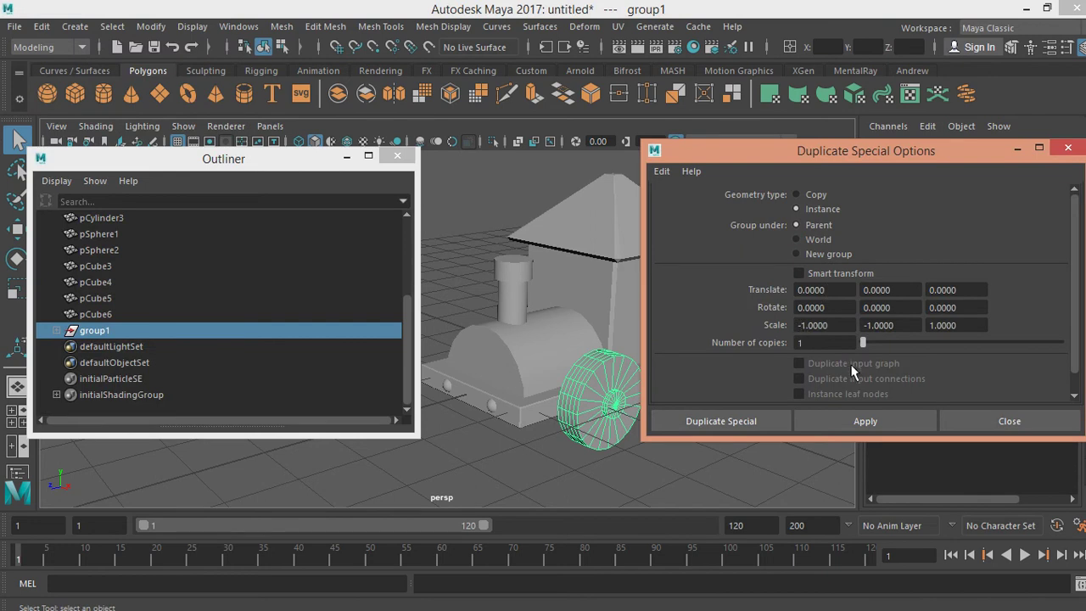
click(854, 420)
click(946, 419)
mouse_move(729, 388)
alt+mouse_down()
mouse_move(586, 399)
mouse_move(575, 378)
alt+mouse_up()
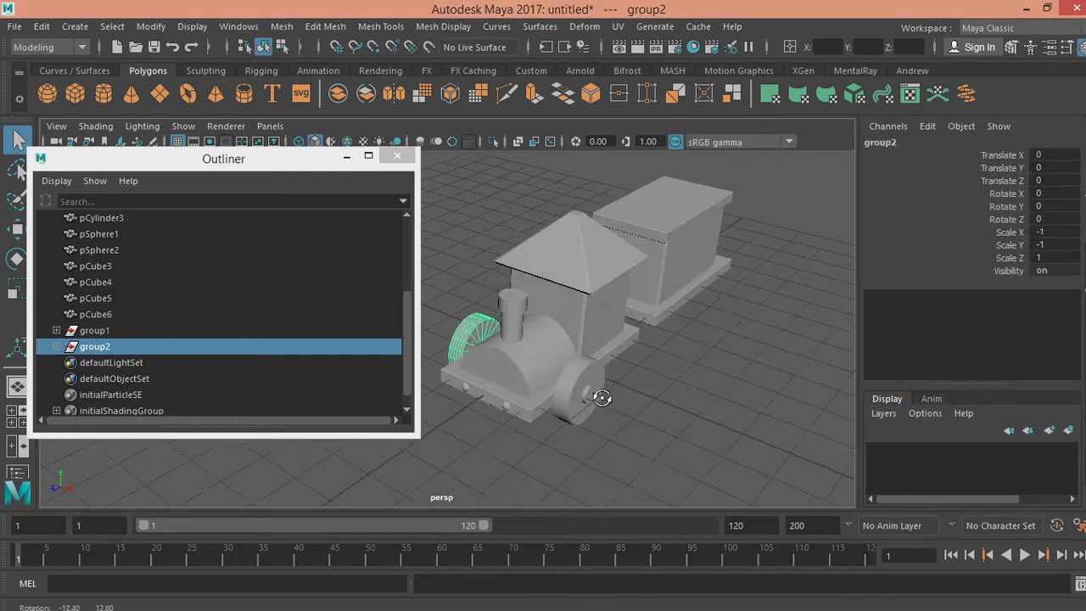
ctrl+click(112, 332)
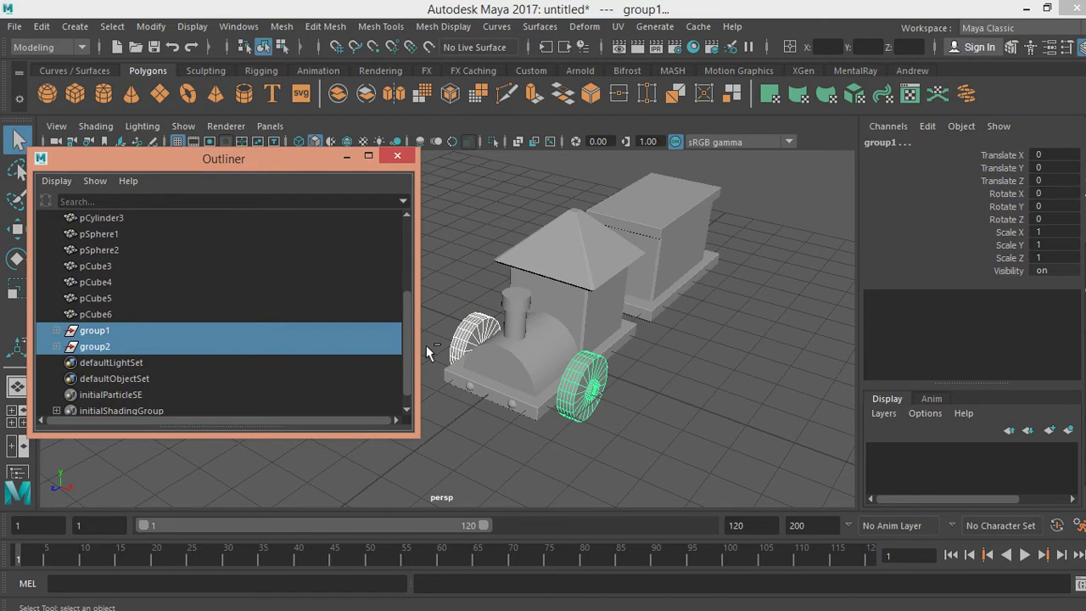
- Duplicate both wheel groups on the locomotive
click(42, 26)
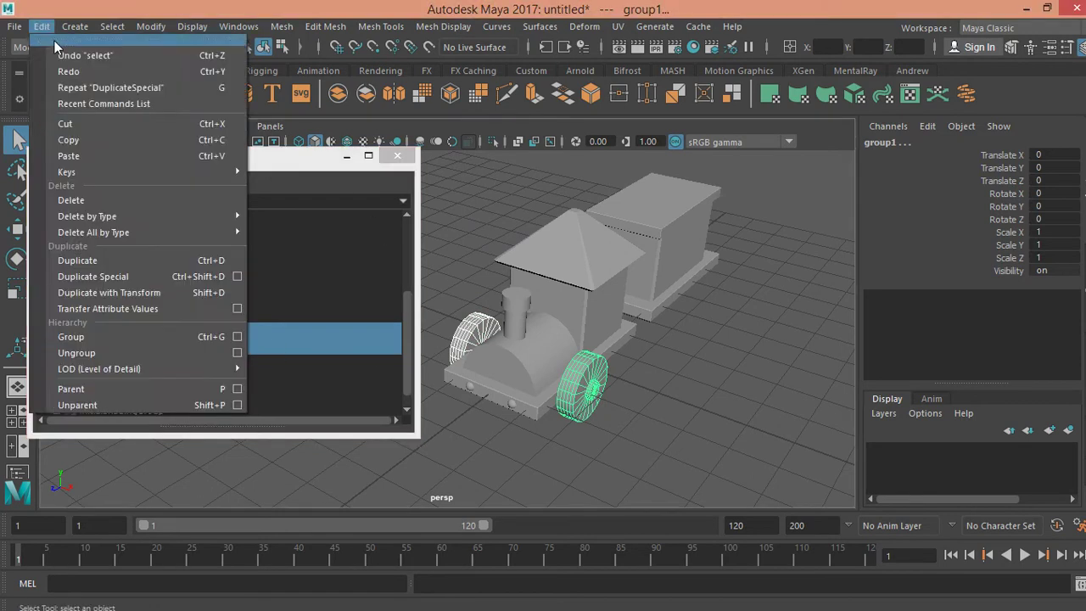
click(110, 257)
key(w)
mouse_move(533, 363)
alt+mouse_down()
mouse_move(507, 386)
mouse_move(685, 347)
mouse_move(728, 352)
mouse_move(654, 332)
mouse_move(617, 366)
alt+mouse_up()
key(q)
- Select wheel groups group1 through the fourth group and make mirrored copies of all four wheels
click(643, 356)
click(132, 332)
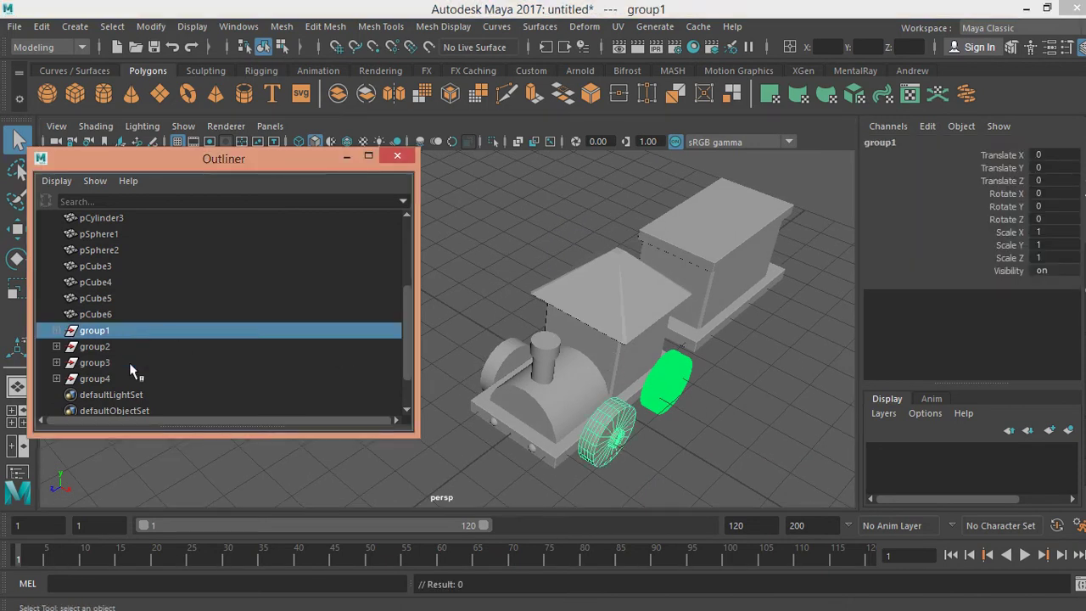
shift+click(133, 379)
click(41, 26)
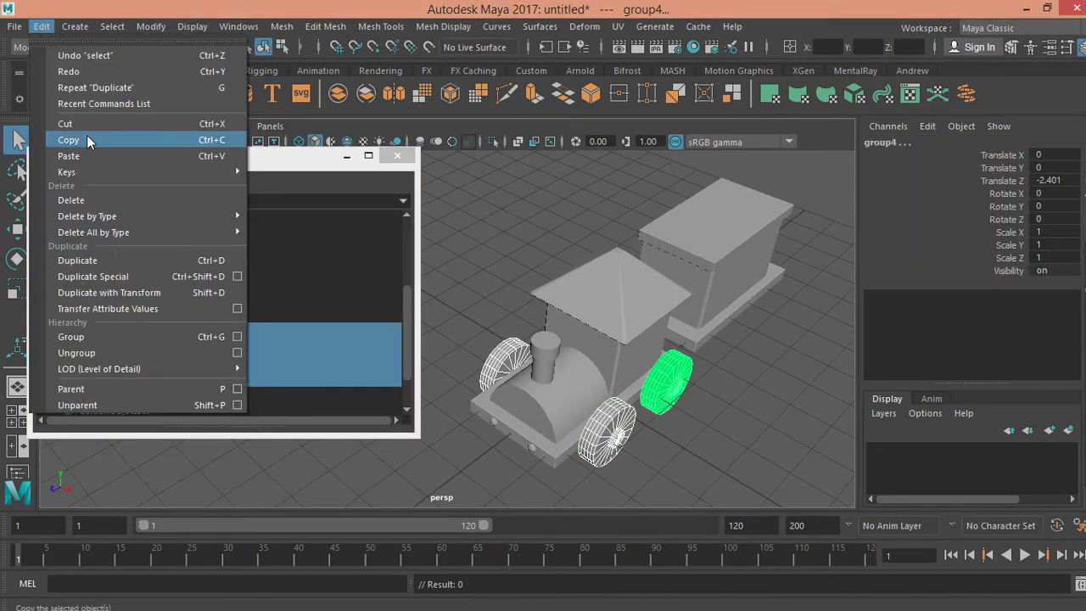
click(114, 275)
mouse_move(509, 357)
alt+mouse_down()
mouse_move(545, 382)
mouse_move(677, 321)
mouse_move(781, 310)
mouse_move(658, 305)
alt+mouse_up()
key(w)
- Delete the extra green wheel copies
key(q)
click(684, 400)
mouse_move(684, 400)
alt+right_down()
mouse_move(635, 376)
mouse_move(728, 388)
mouse_move(637, 399)
alt+right_up()
click(618, 410)
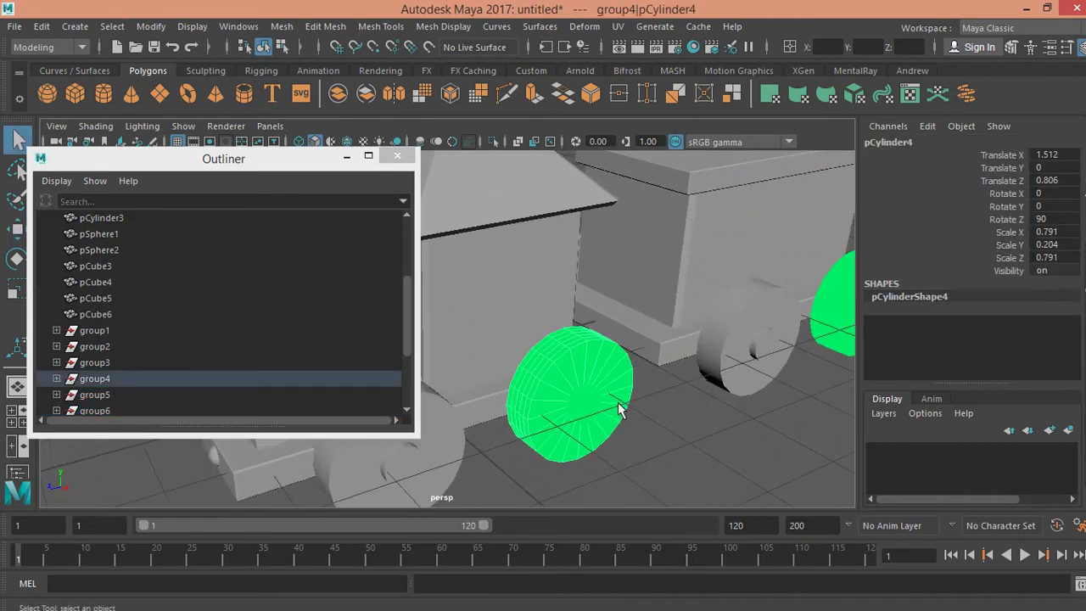
key(Delete)
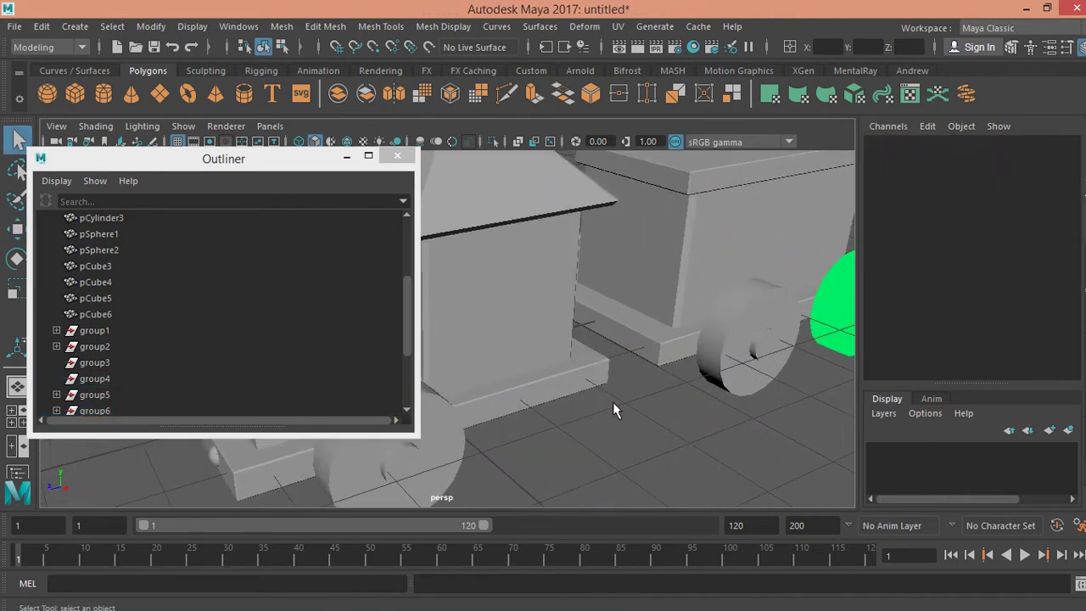
alt+middle_drag(675, 373, 582, 374)
click(772, 318)
key(Delete)
click(770, 318)
key(Delete)
- Duplicate wheel group5 instead of mirroring it, and slide the copy toward the back of the car
click(662, 348)
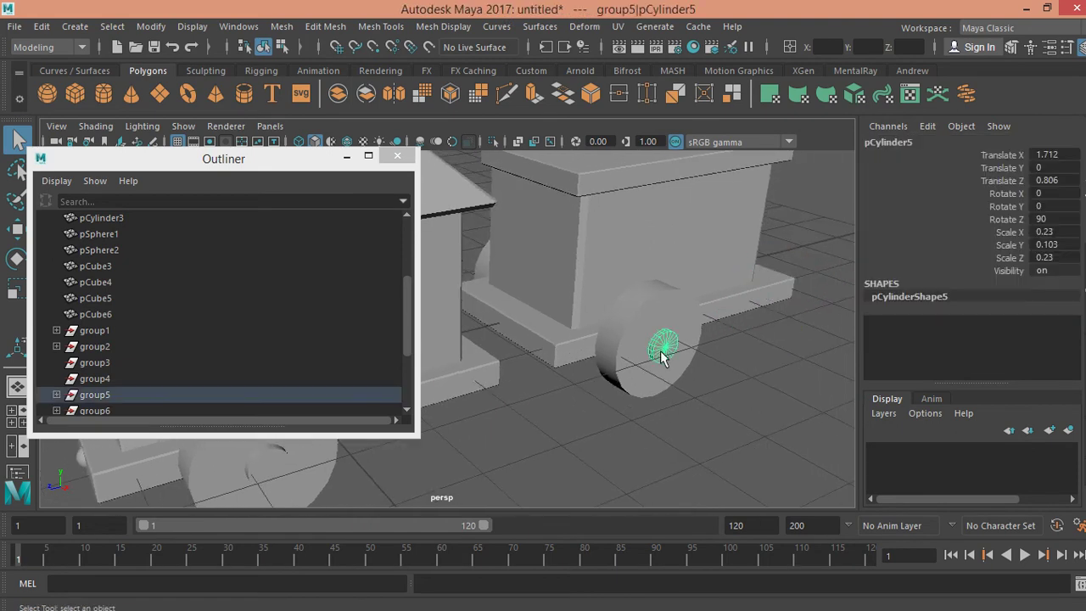
click(145, 398)
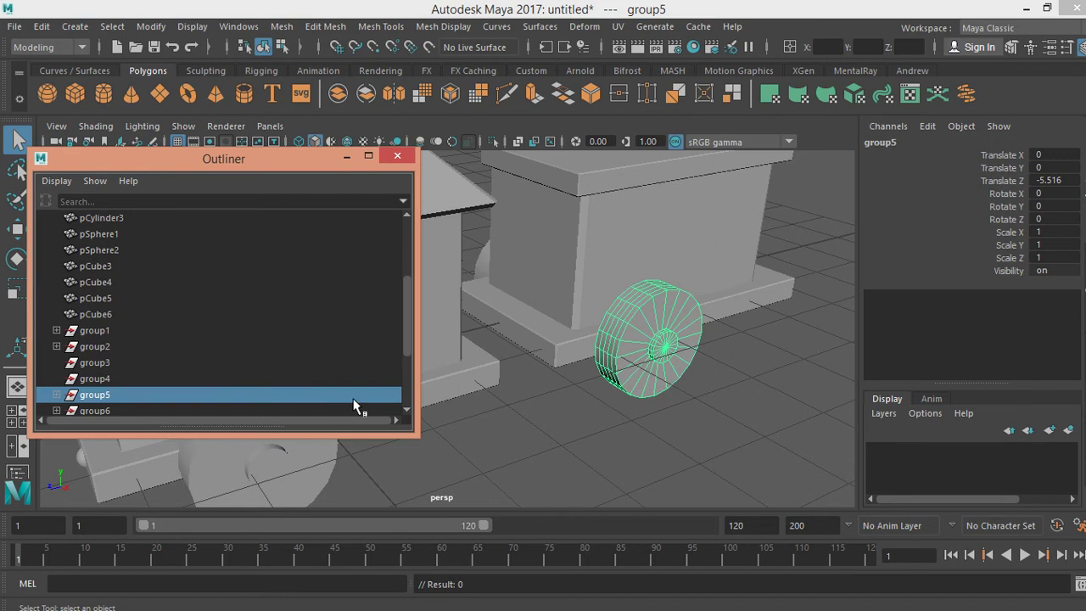
click(36, 29)
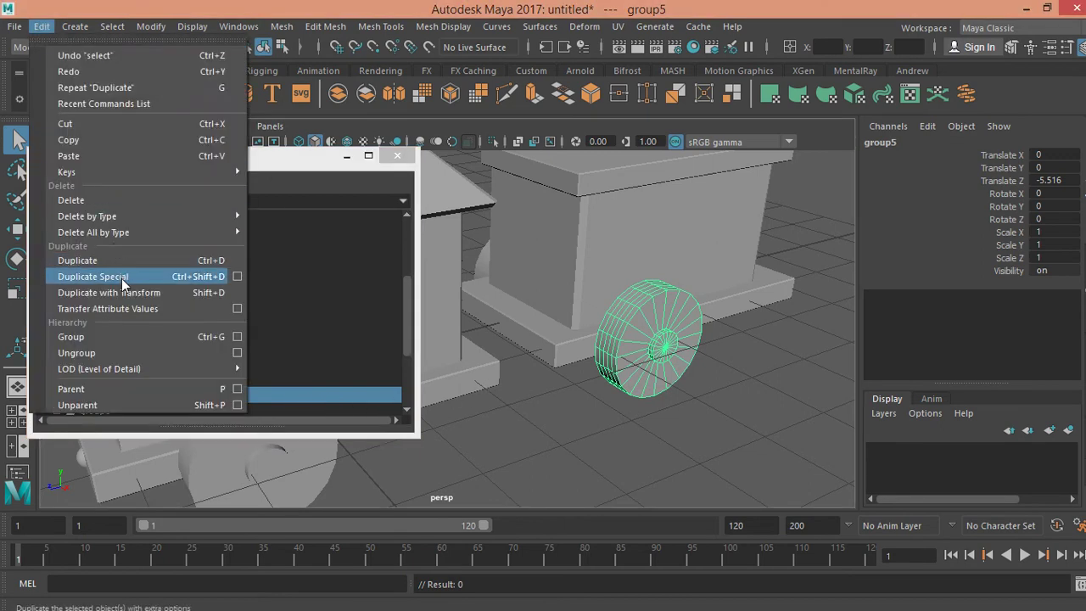
click(96, 276)
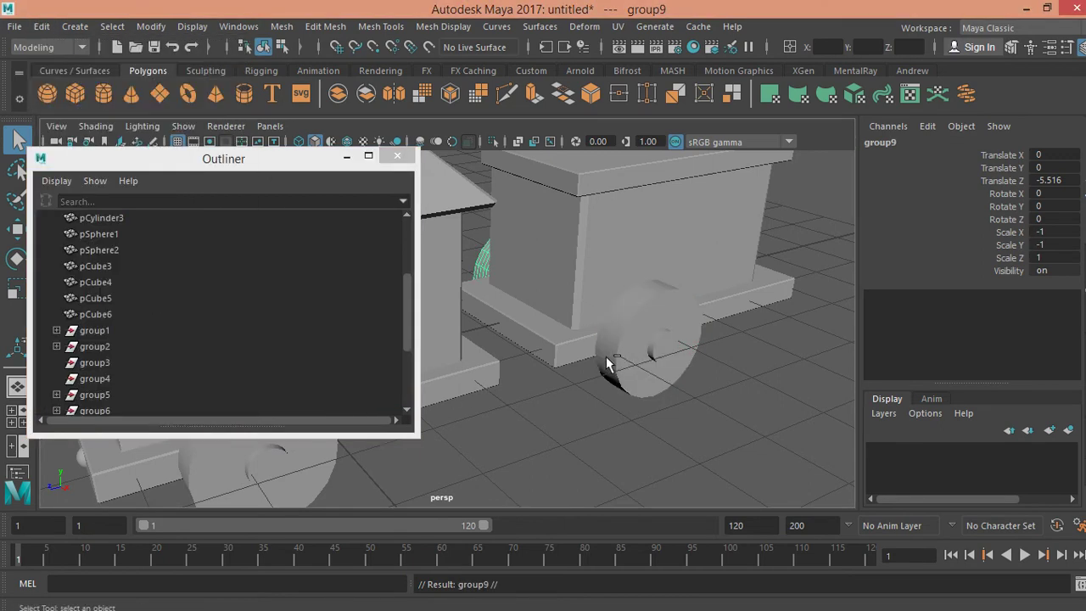
key(ctrl+z)
click(54, 28)
click(106, 260)
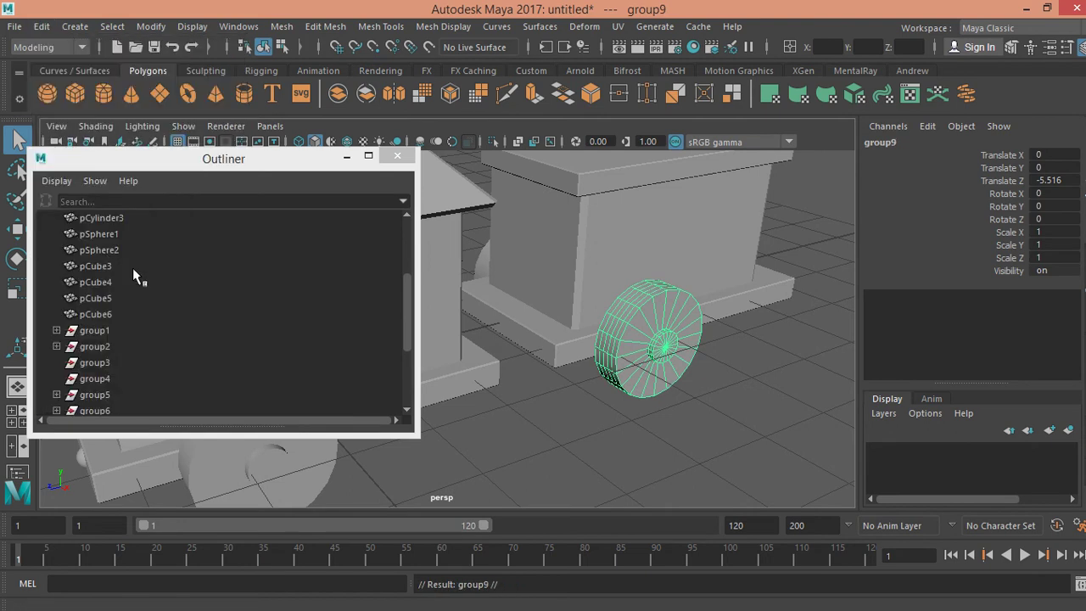
key(w)
mouse_move(576, 317)
mouse_down()
mouse_move(682, 287)
mouse_move(664, 287)
mouse_up()
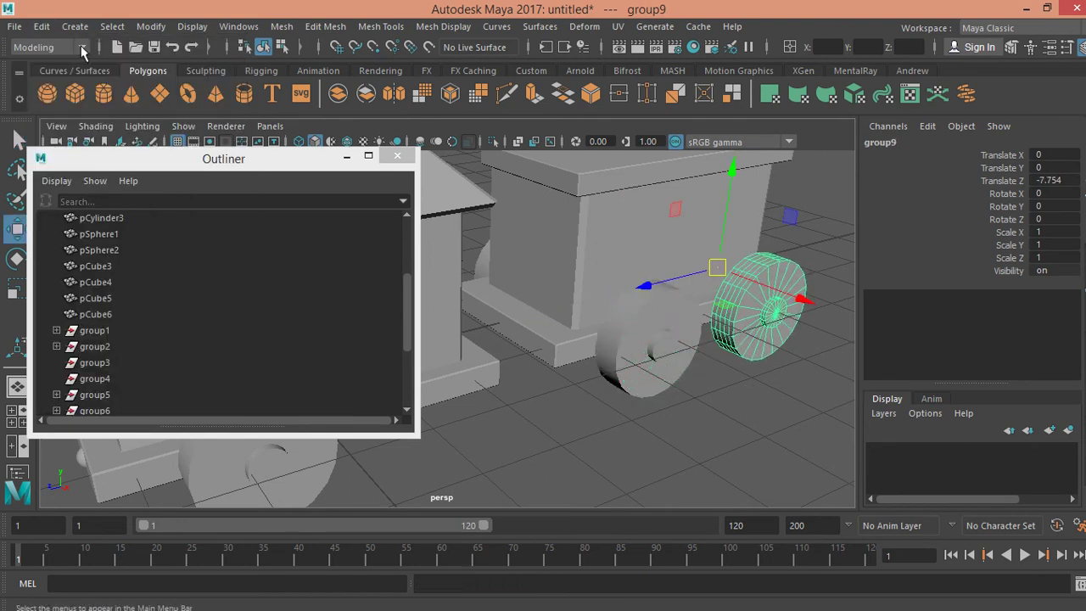
- Duplicate the wheel again and place it at Z -1.987, just behind the front wheel
click(41, 26)
click(130, 261)
drag(686, 281, 384, 390)
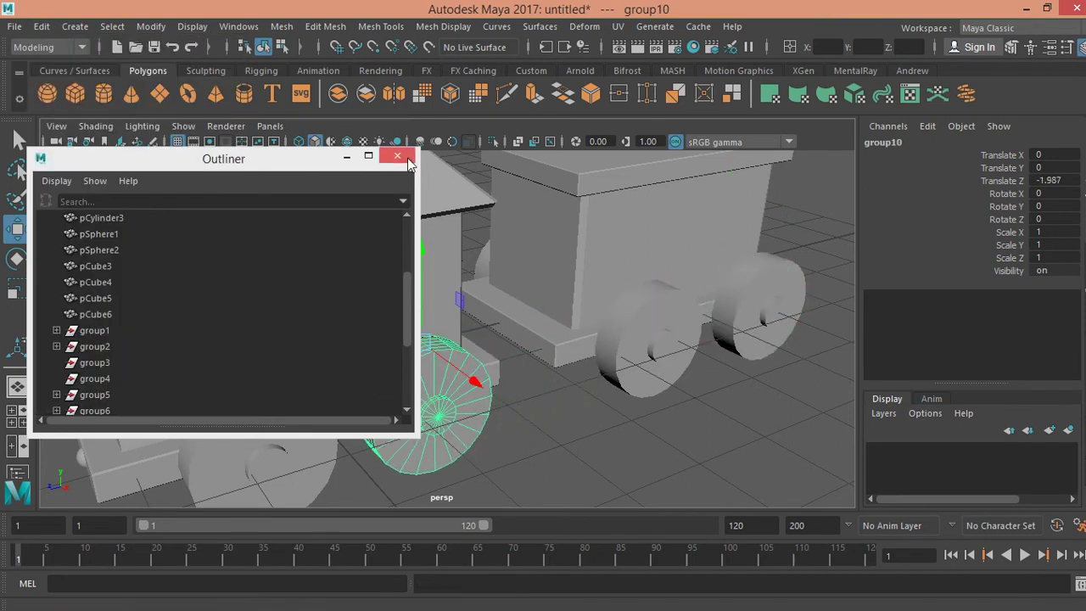
click(399, 158)
mouse_move(441, 340)
alt+mouse_down()
mouse_move(364, 338)
mouse_move(370, 290)
alt+mouse_up()
- Centre the wheel's pivot
key(q)
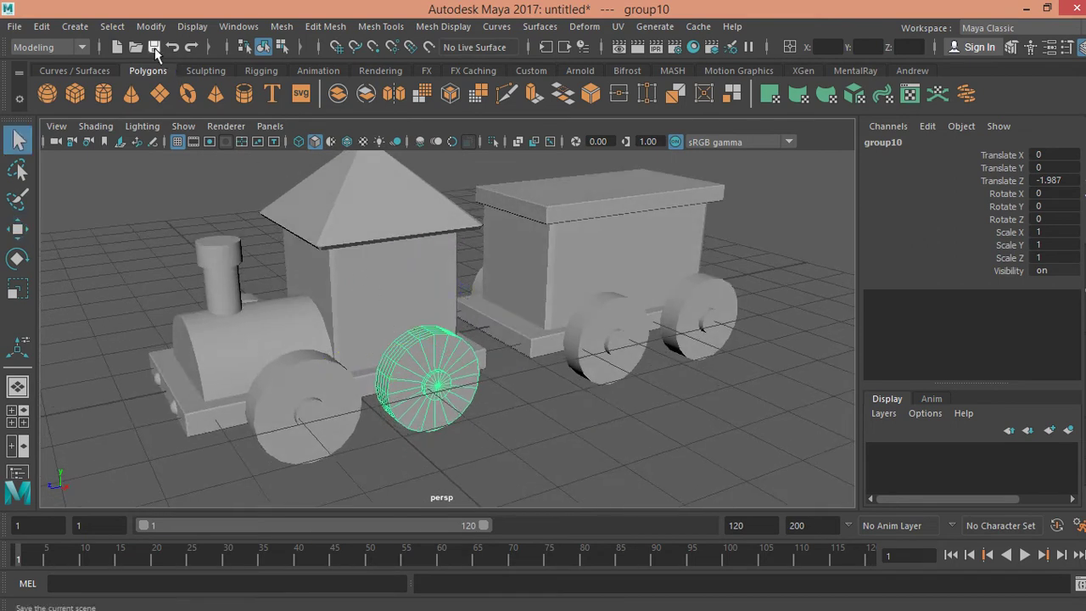
key(w)
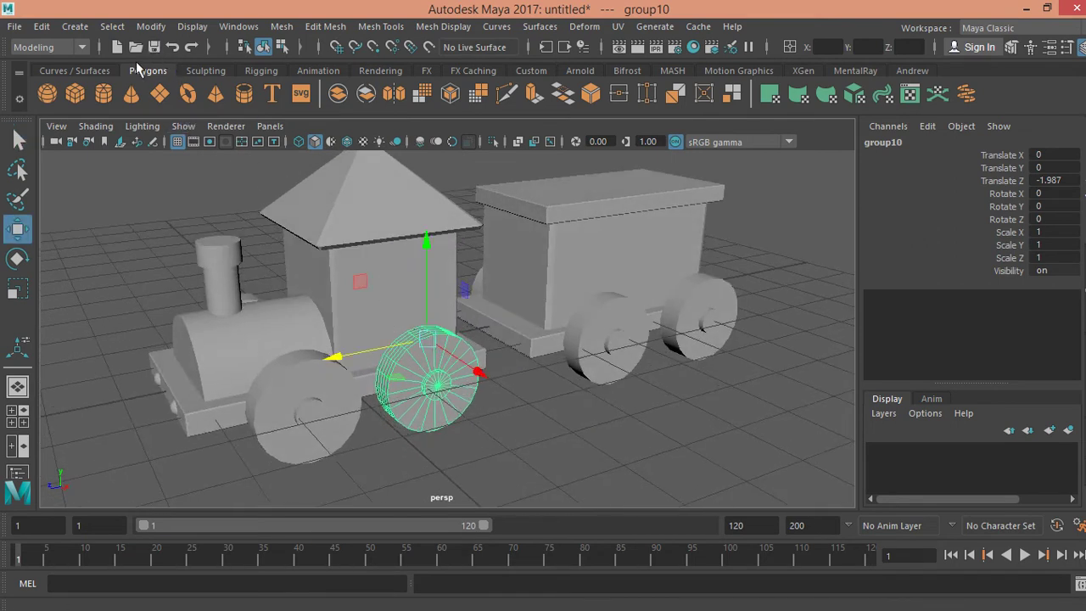
click(151, 26)
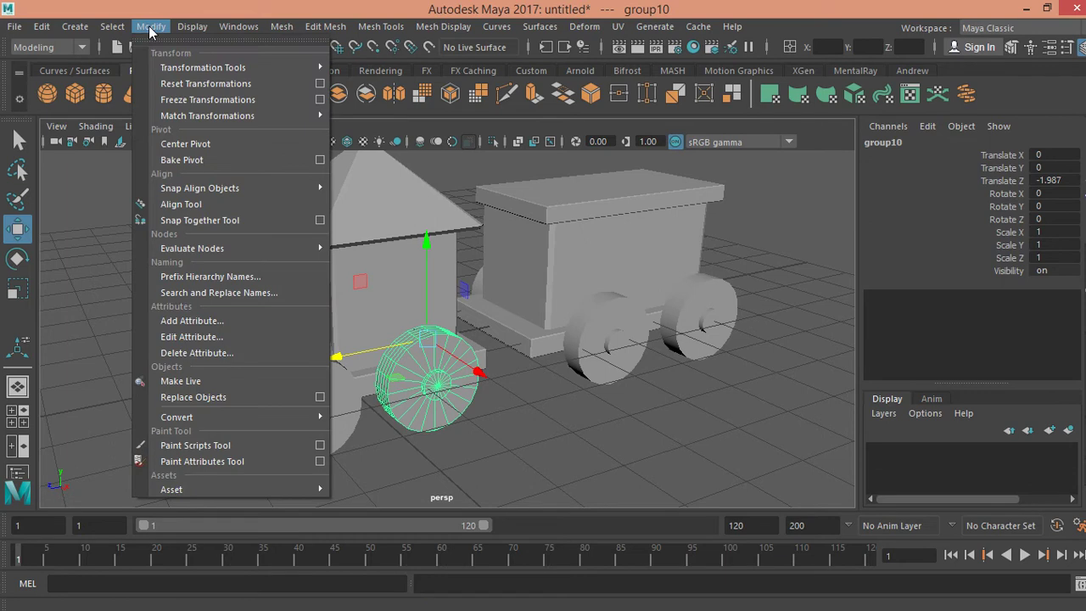
click(173, 143)
alt+drag(611, 334, 424, 350)
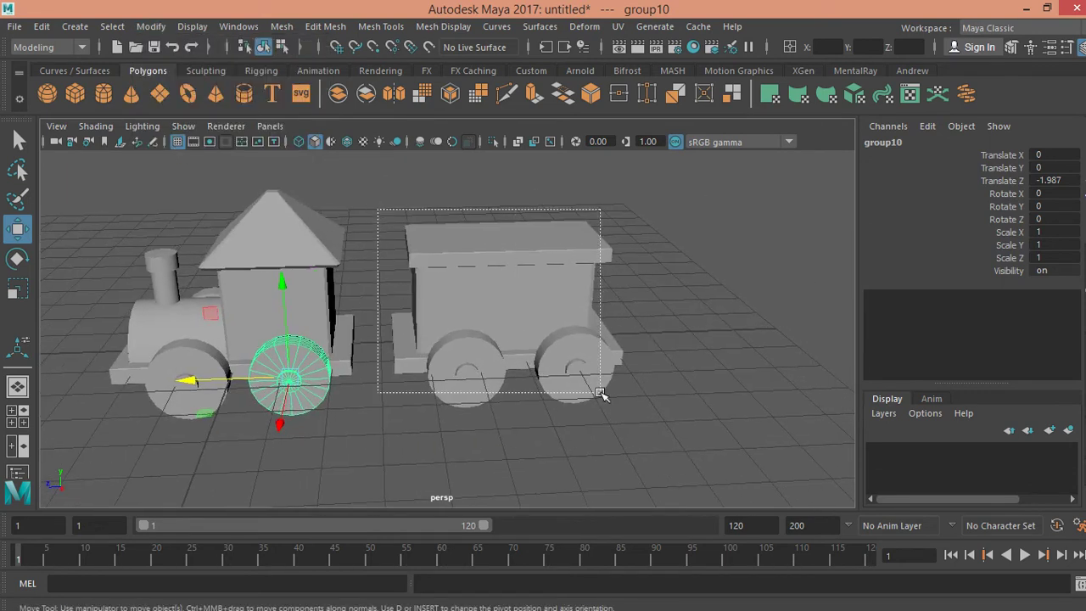
- Duplicate the wagon with its wheels and move the copy behind it to Z -10.847
drag(700, 458, 592, 407)
ctrl+click(475, 356)
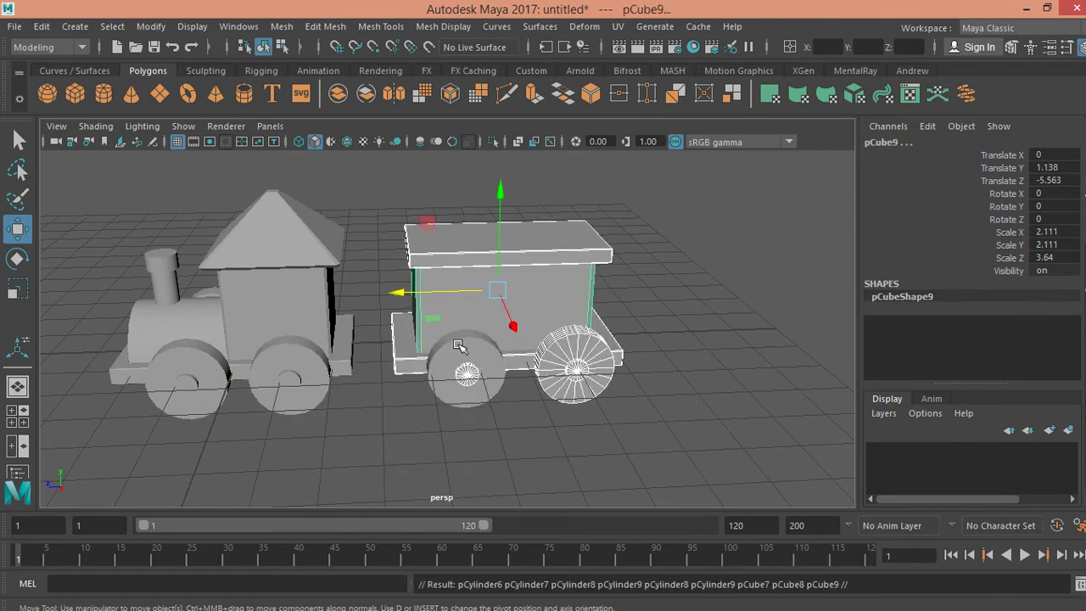
drag(424, 292, 718, 286)
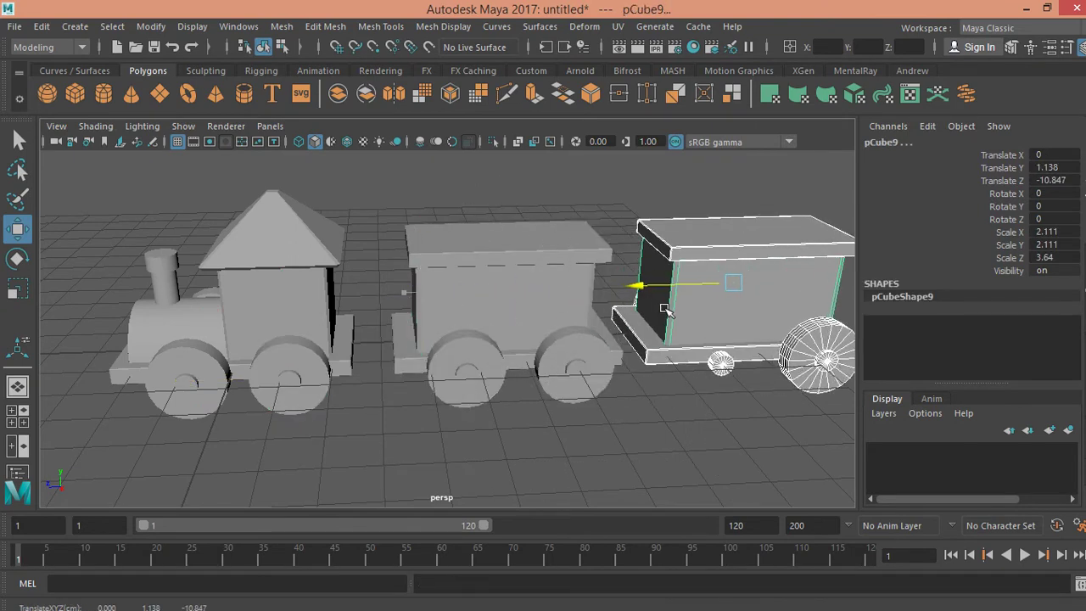
key(q)
alt+right_drag(720, 363, 383, 376)
- Test-move the whole train along its length, then undo the move and deselect
drag(217, 236, 759, 449)
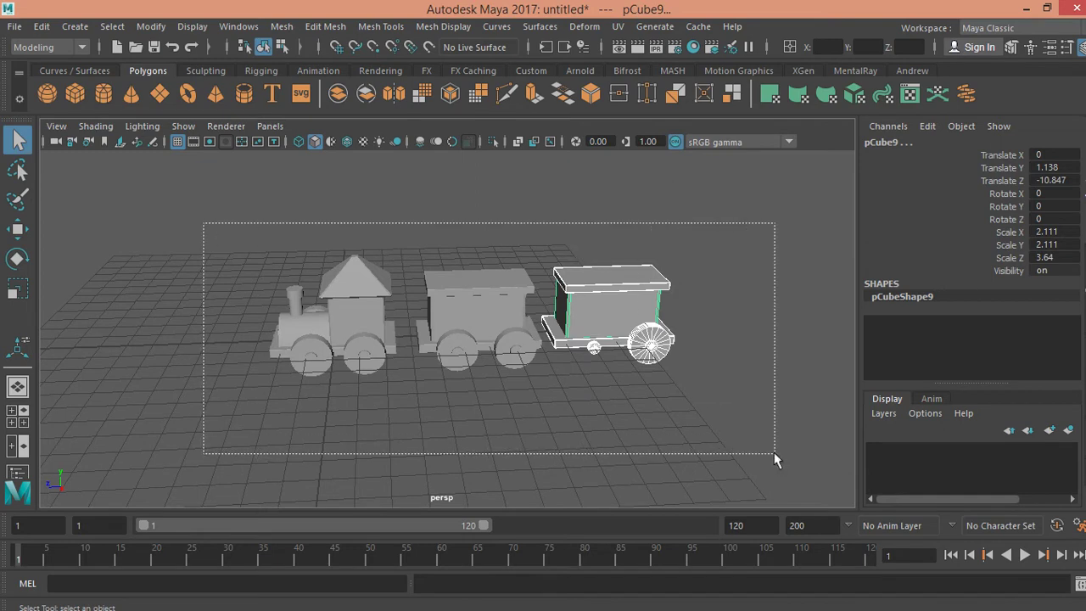
key(w)
drag(254, 343, 98, 345)
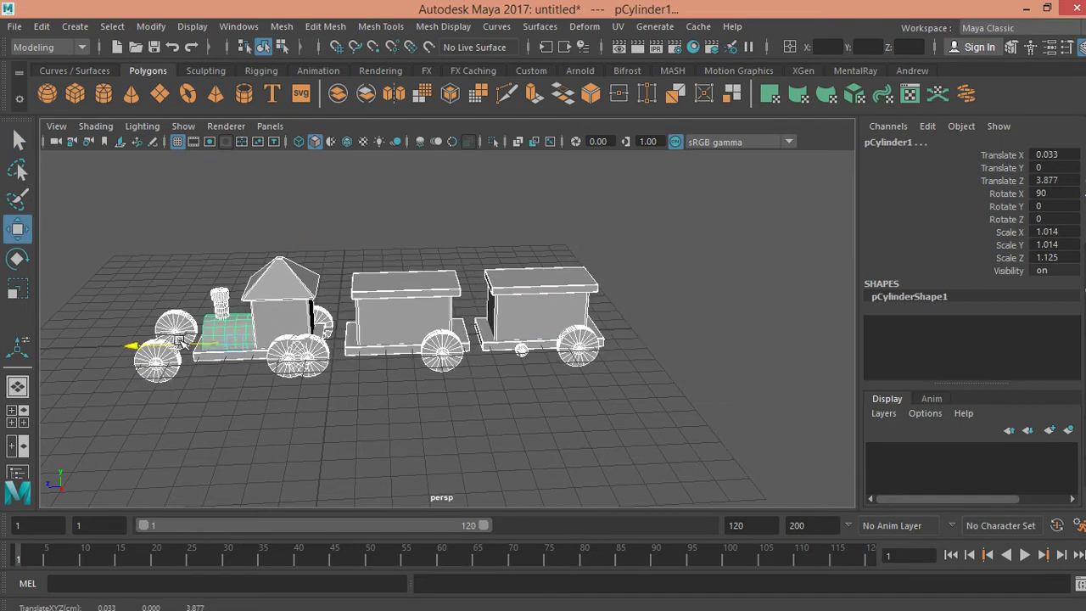
key(ctrl+z)
mouse_move(406, 427)
alt+mouse_down()
mouse_move(436, 412)
mouse_move(461, 420)
alt+mouse_up()
click(482, 375)
- Duplicate the locomotive's base plate as a flat connector between the locomotive and first wagon
alt+drag(482, 375, 458, 362)
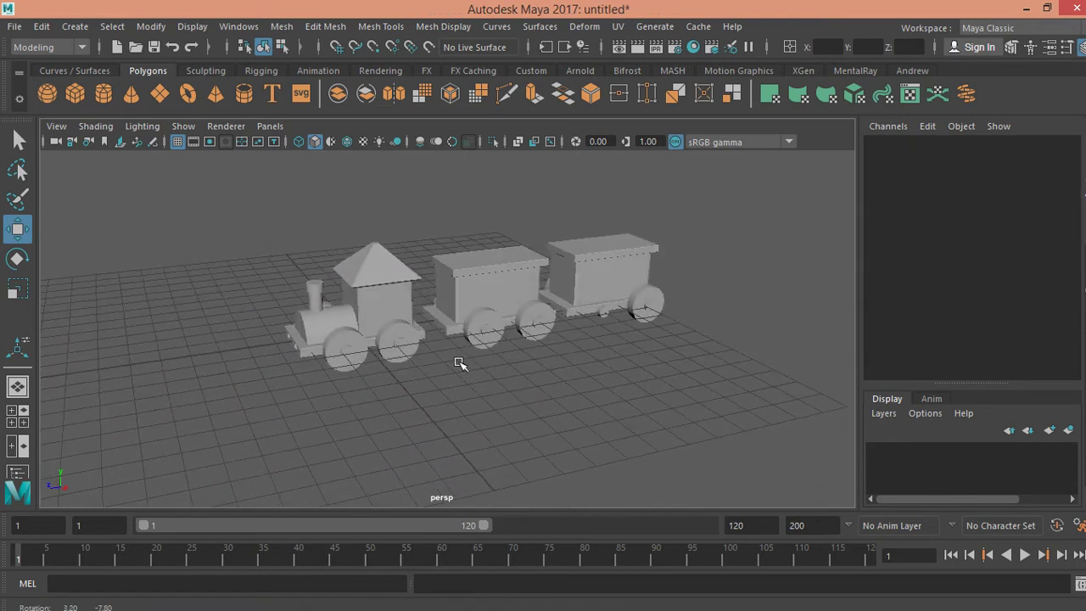
drag(233, 199, 715, 425)
click(582, 392)
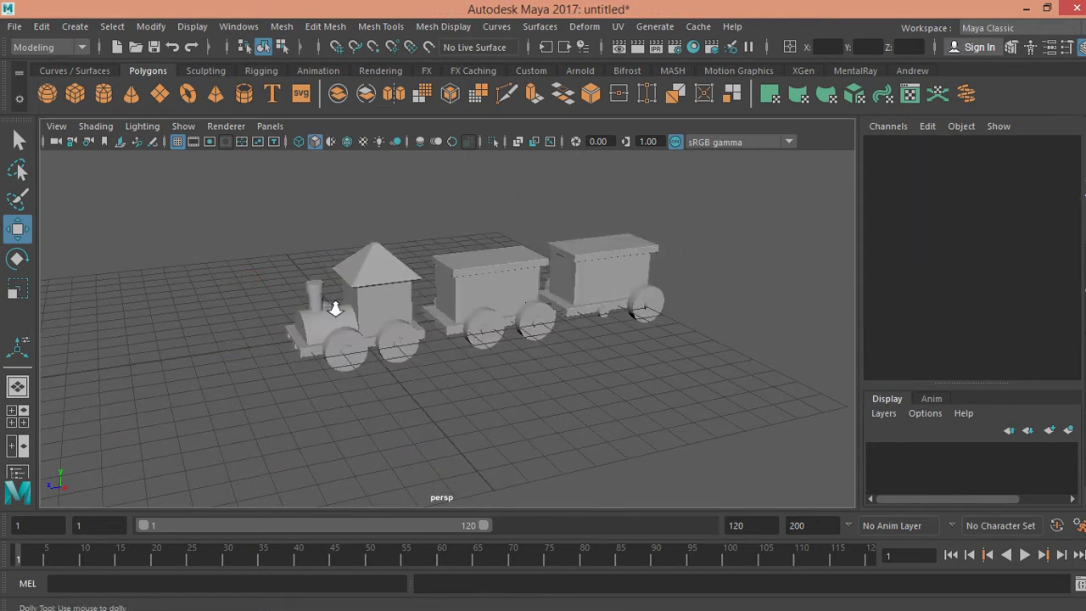
scroll(380, 324, up, 5)
scroll(379, 324, up, 2)
scroll(378, 322, up, 3)
click(372, 322)
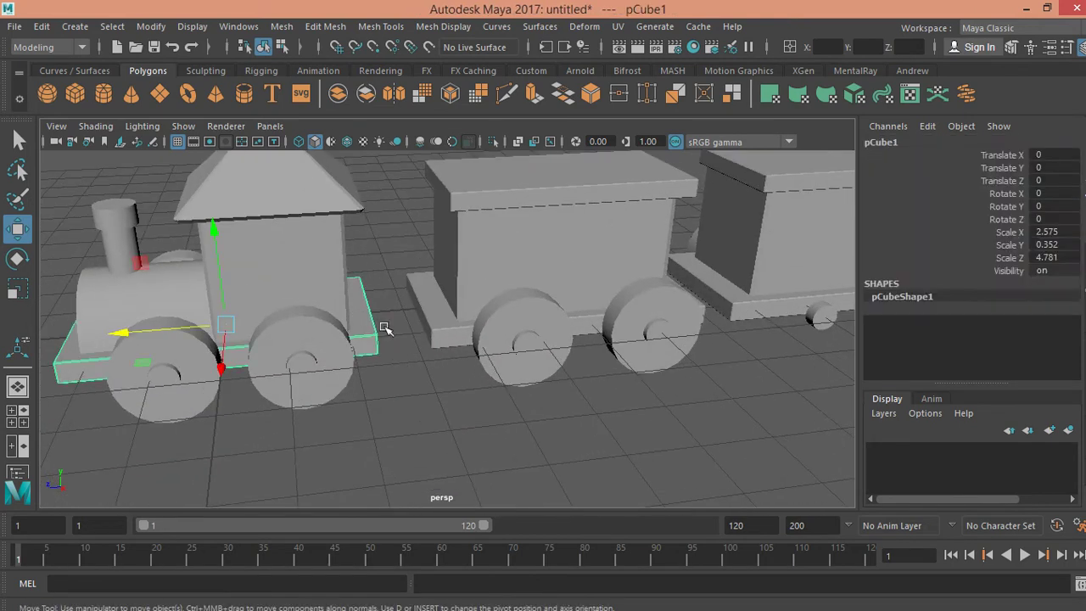
key(ctrl+d)
mouse_move(212, 325)
mouse_down()
mouse_move(363, 315)
mouse_move(338, 335)
mouse_up()
key(r)
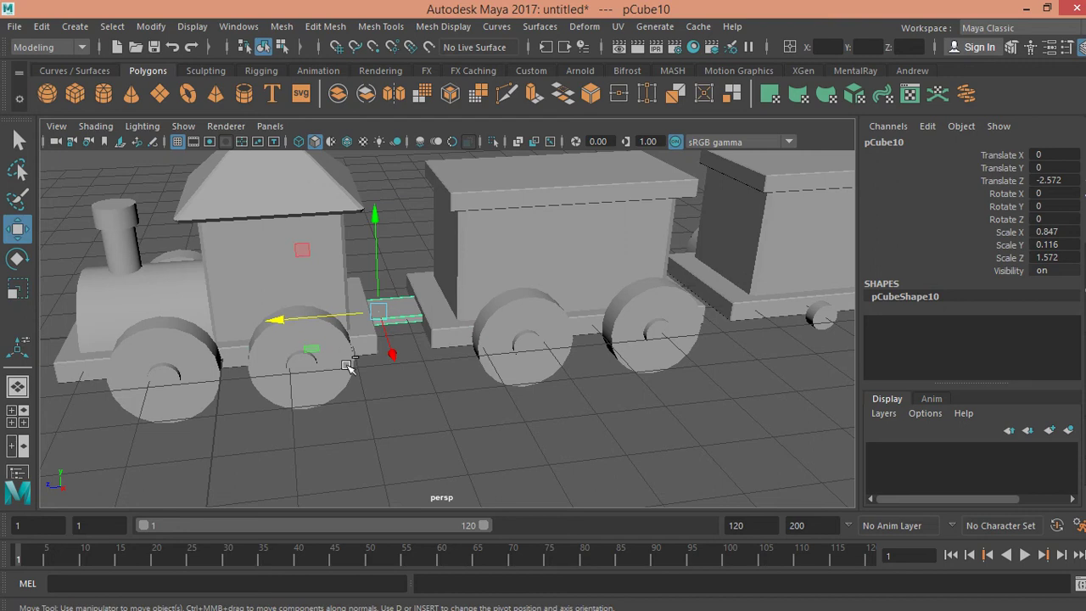
- Place a second connector block between the two wagons, then select the whole train
drag(327, 315, 659, 287)
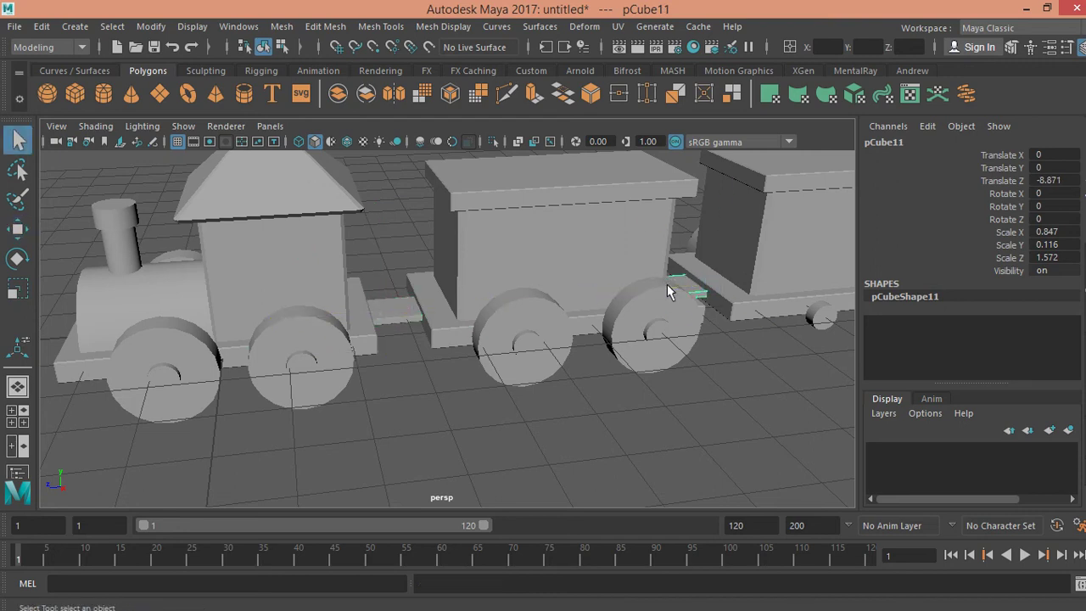
key(q)
scroll(668, 291, down, 5)
mouse_move(574, 303)
alt+mouse_down()
mouse_move(403, 387)
mouse_move(480, 347)
mouse_move(594, 347)
mouse_move(538, 347)
mouse_move(533, 354)
mouse_move(552, 363)
alt+mouse_up()
click(403, 388)
drag(290, 210, 736, 406)
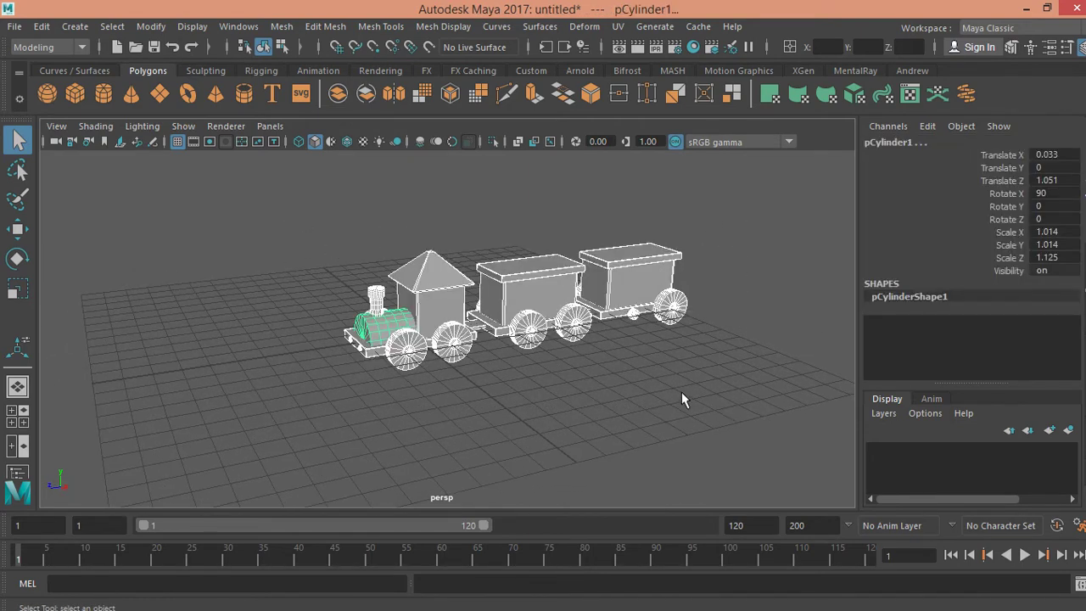
- Group the train as group11 and move it to Y 0.695, Z 5.558
click(42, 27)
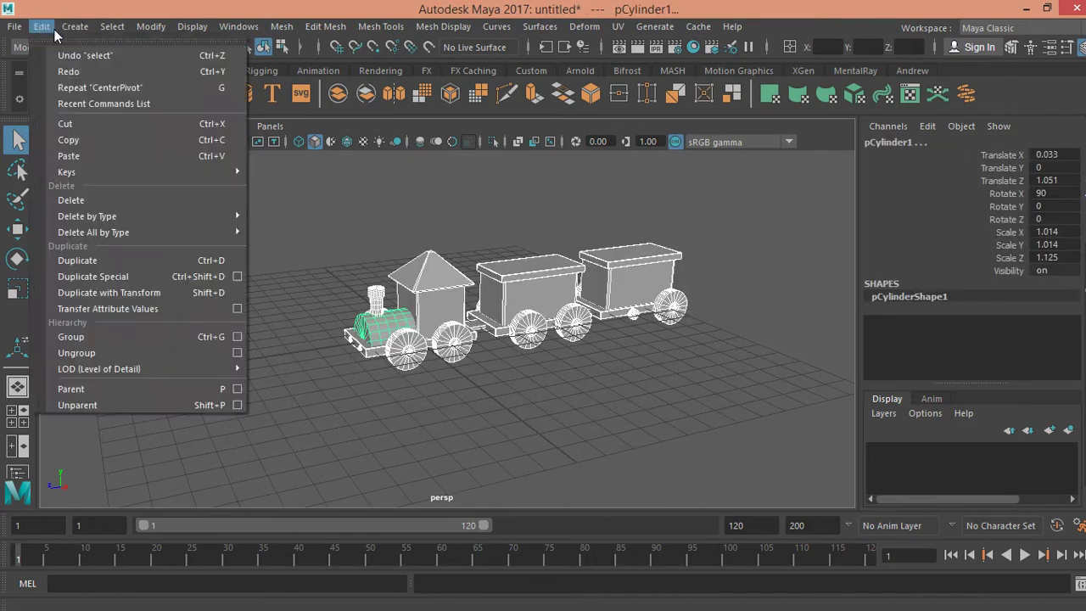
click(135, 331)
key(w)
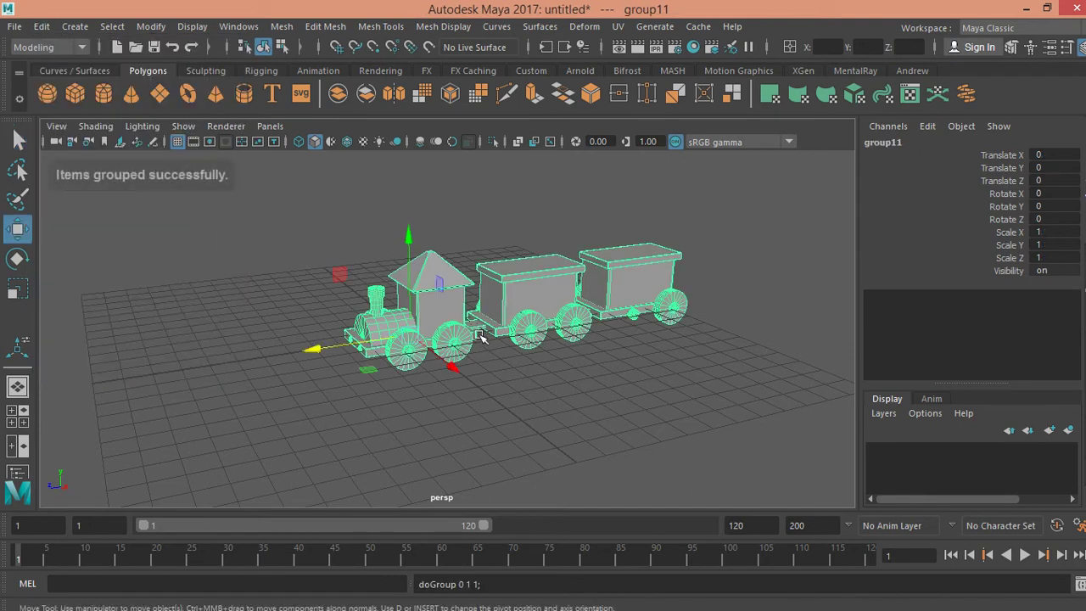
drag(378, 340, 259, 363)
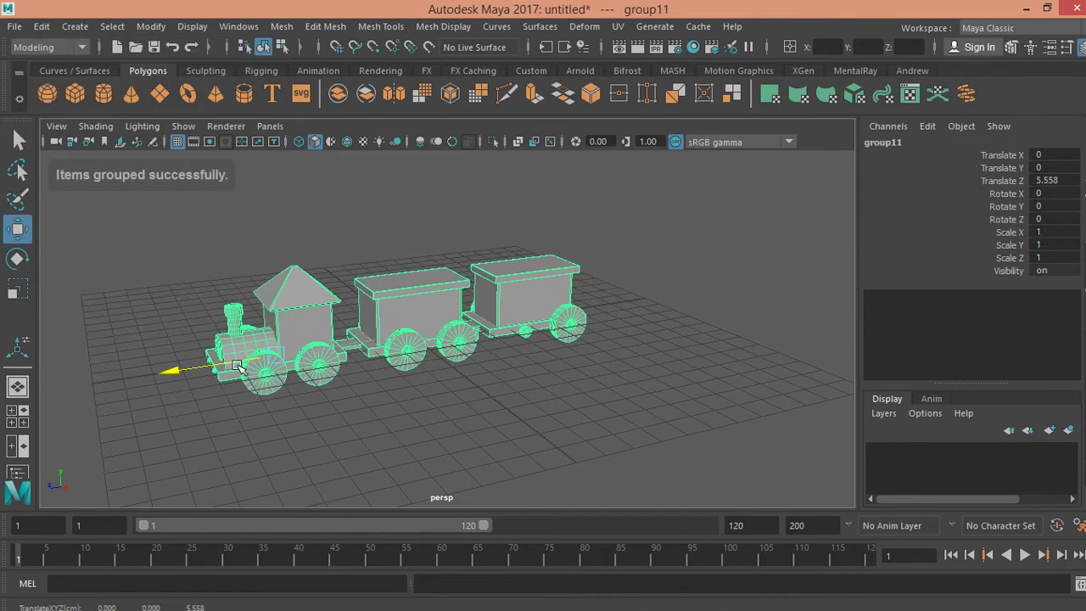
drag(272, 283, 270, 255)
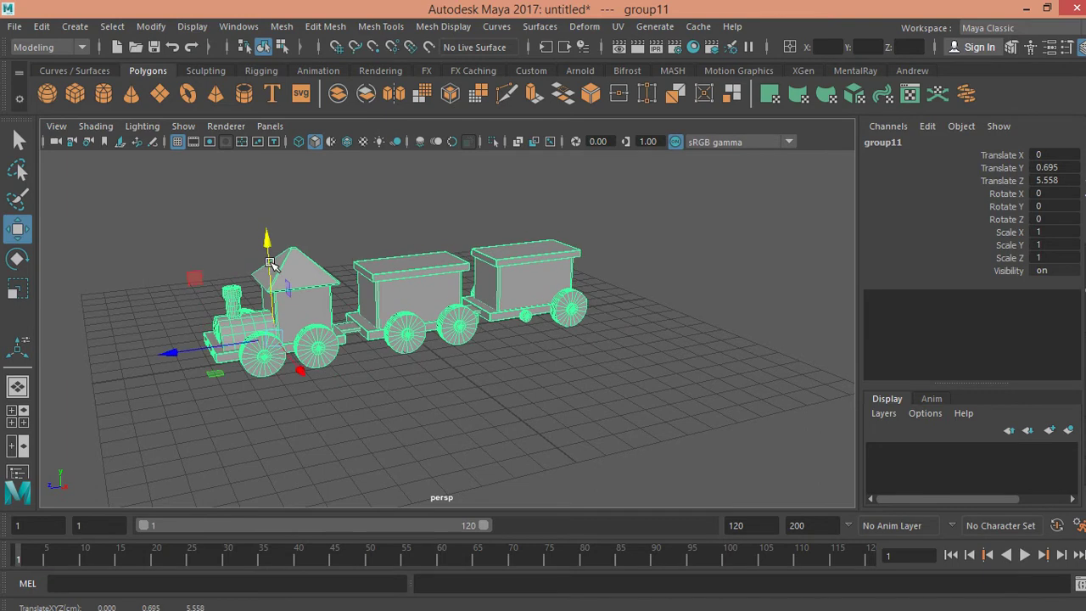
key(q)
- Deselect and orbit the view to frame the grouped train
alt+drag(356, 322, 447, 317)
alt+right_drag(447, 317, 615, 376)
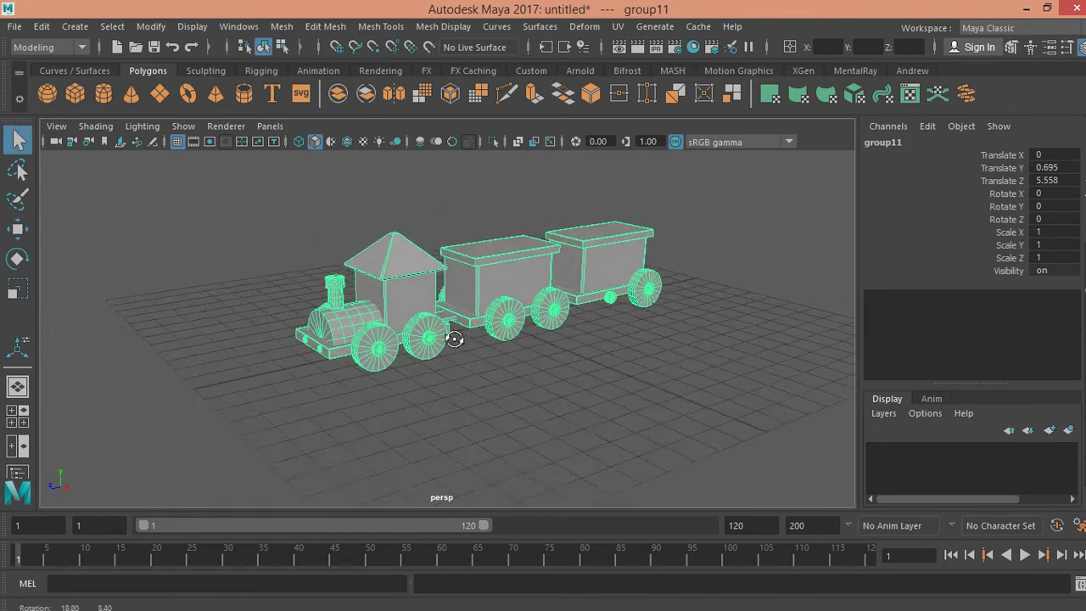
alt+drag(615, 376, 542, 414)
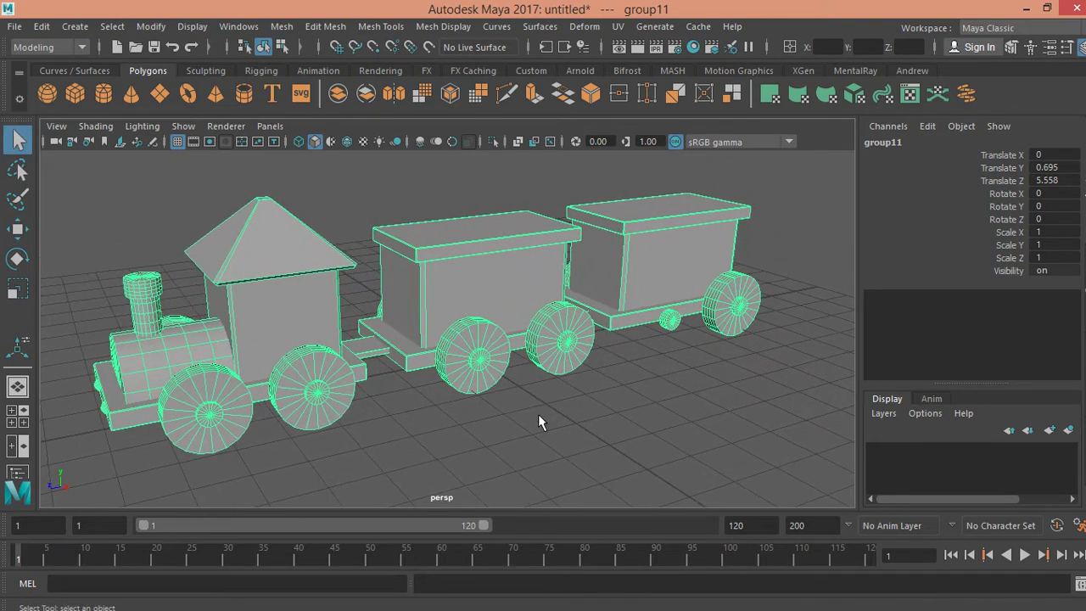
click(600, 433)
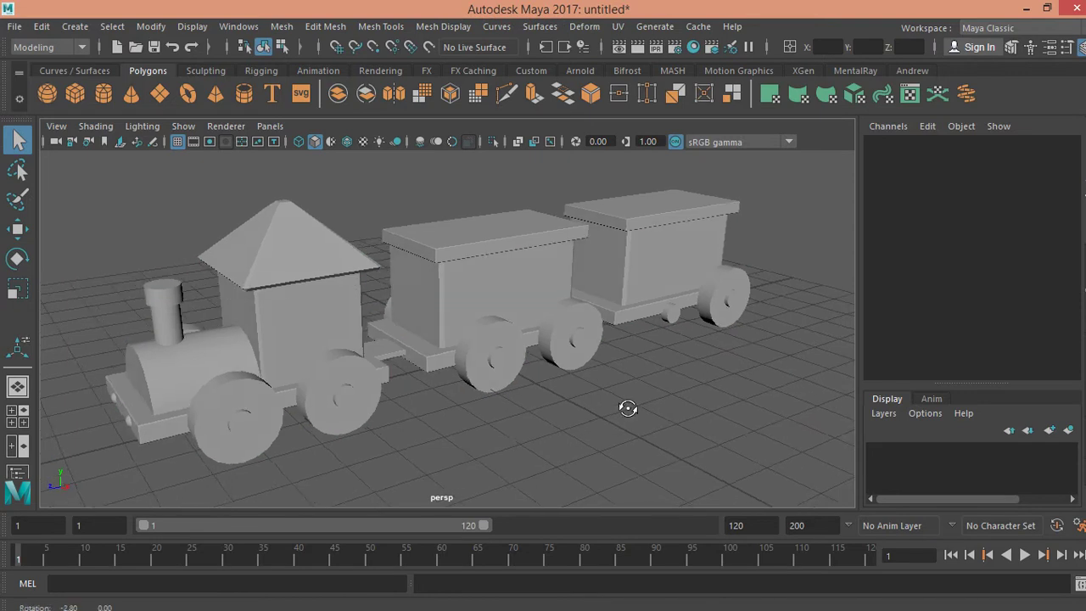
alt+drag(616, 409, 650, 417)
alt+middle_drag(650, 417, 650, 410)
alt+drag(650, 410, 667, 410)
alt+middle_drag(667, 410, 673, 414)
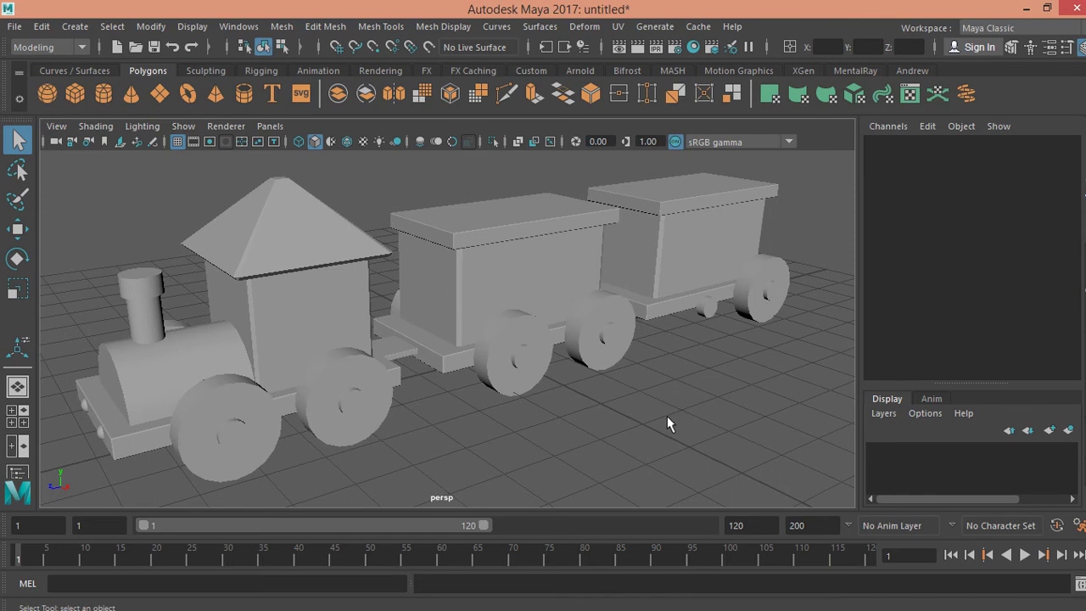
- Duplicate the middle wagon's front wheel and move the copy onto the rear wagon
click(529, 350)
click(535, 346)
key(ctrl+d)
key(w)
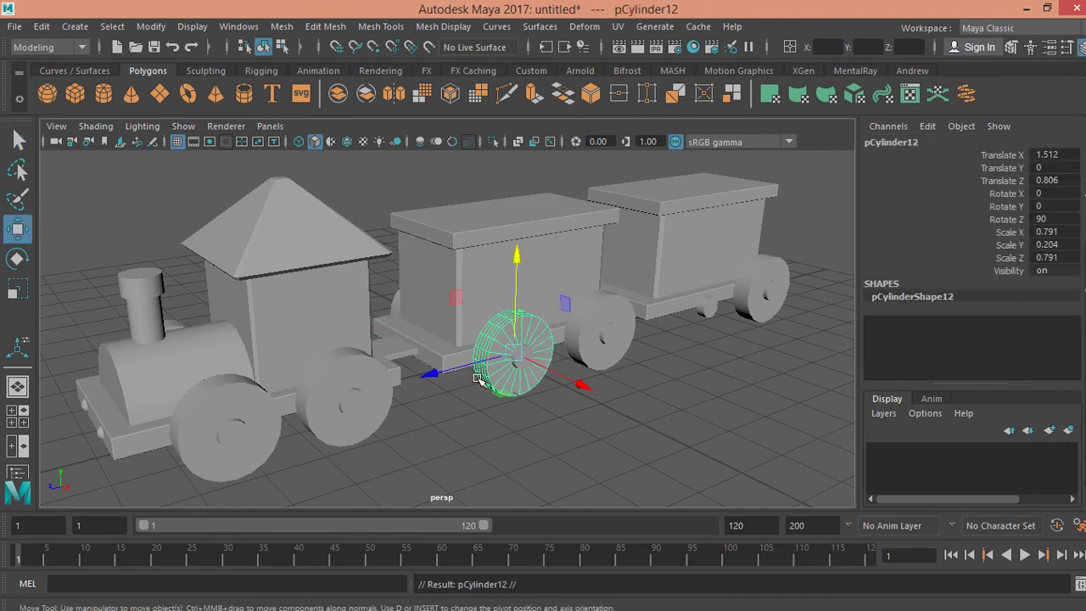
drag(471, 373, 675, 348)
click(691, 359)
- Orbit to the train's other side and check the front and middle wagons' wheels
mouse_move(526, 320)
alt+mouse_down()
mouse_move(701, 316)
mouse_move(620, 352)
mouse_move(659, 361)
alt+mouse_up()
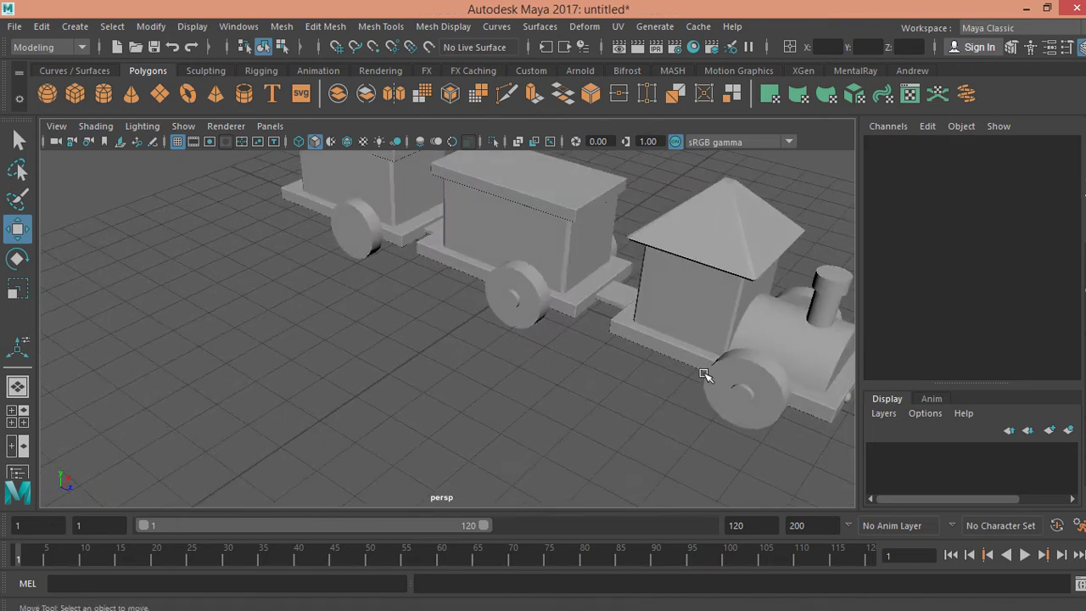
click(740, 396)
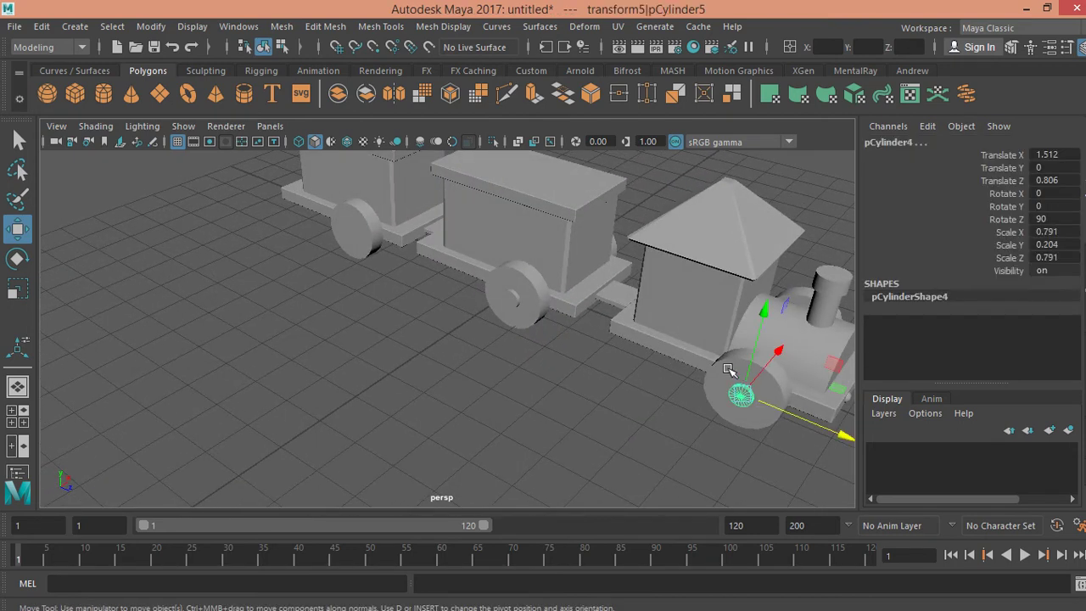
shift+click(763, 402)
click(664, 413)
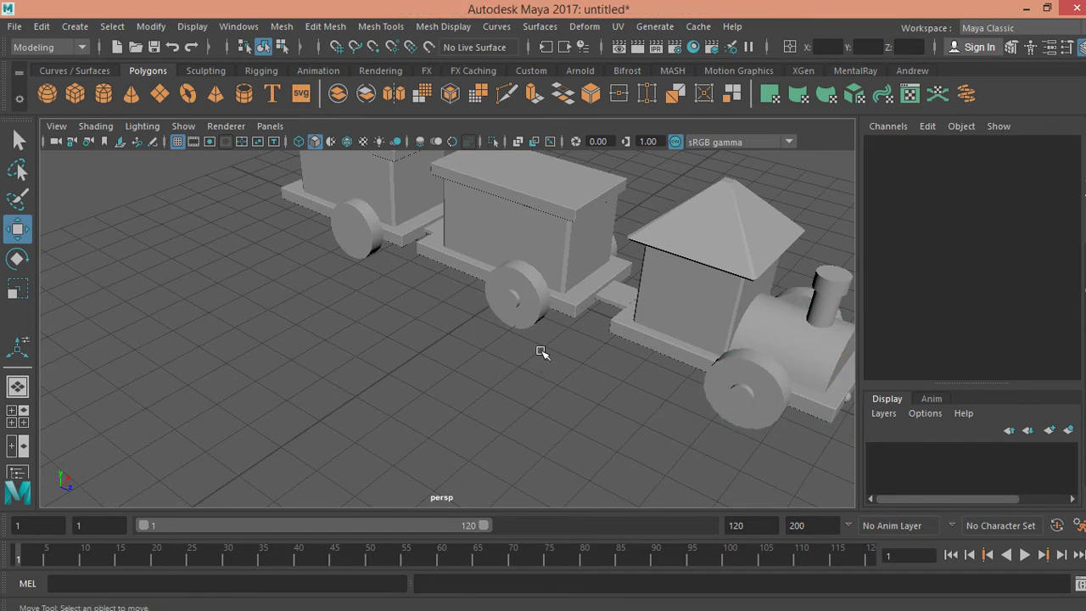
click(508, 307)
shift+click(523, 328)
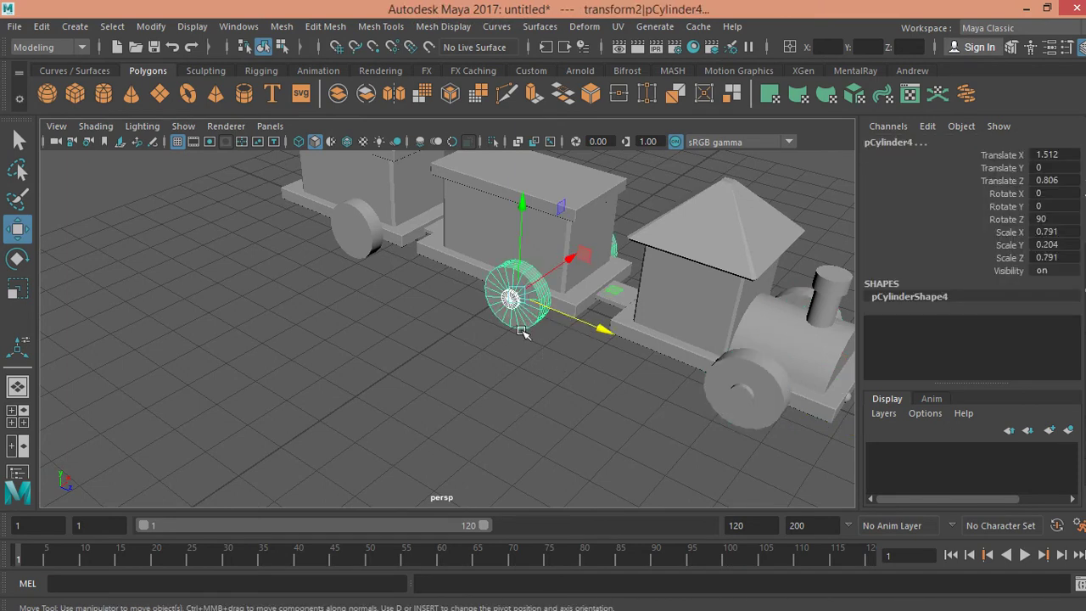
mouse_move(514, 341)
alt+mouse_down()
mouse_move(433, 384)
mouse_move(471, 382)
alt+mouse_up()
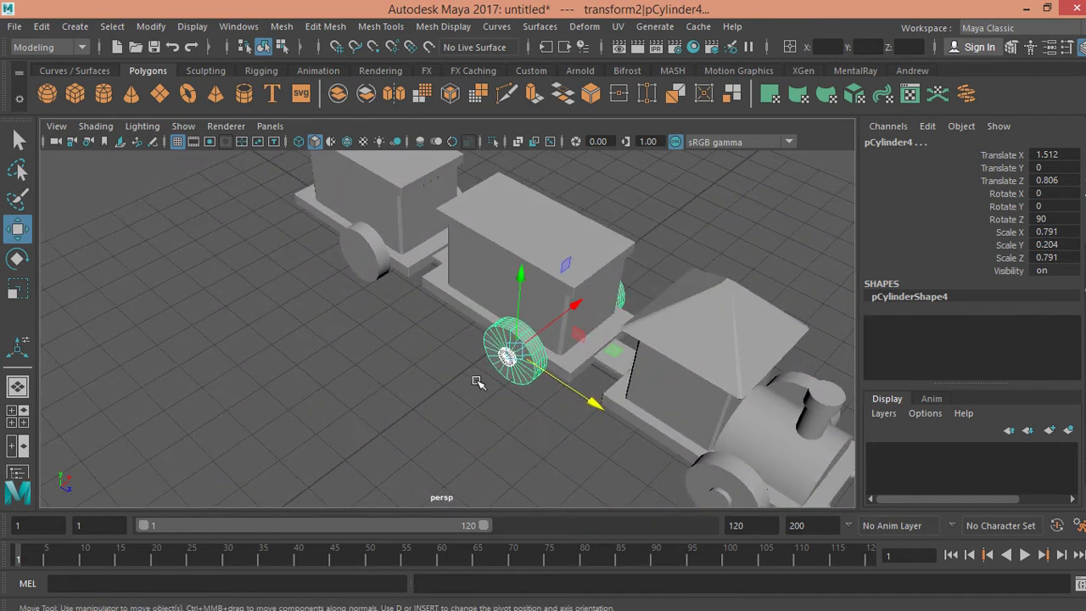
mouse_move(544, 352)
alt+mouse_down()
mouse_move(368, 339)
mouse_move(519, 379)
mouse_move(606, 363)
mouse_move(657, 388)
mouse_move(733, 366)
mouse_move(677, 383)
alt+mouse_up()
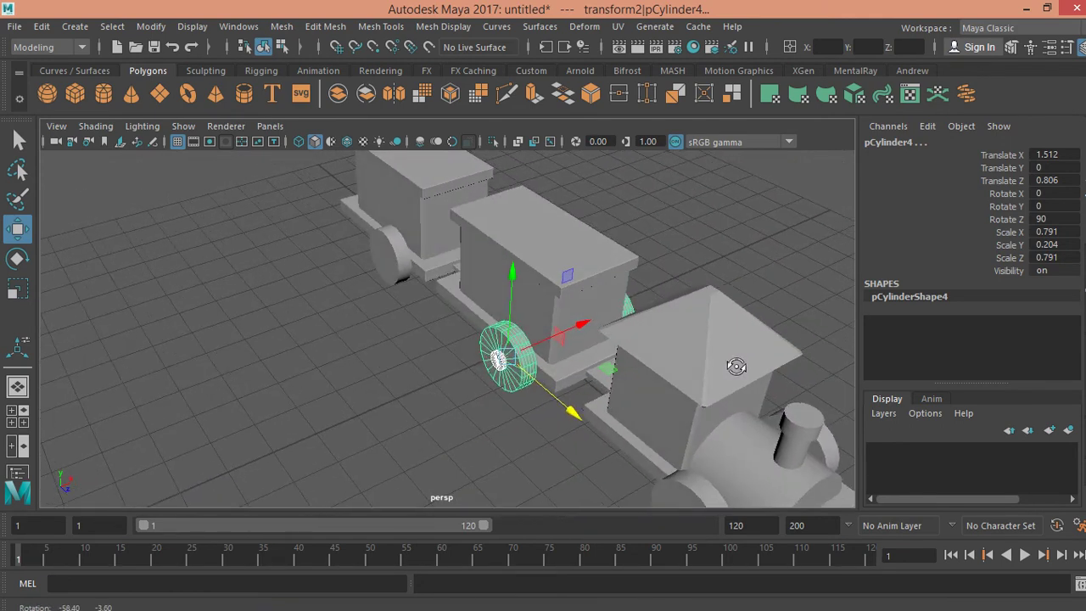
mouse_move(526, 385)
alt+mouse_down()
mouse_move(475, 365)
mouse_move(601, 361)
alt+mouse_up()
- Delete the stray wheels between and beside the wagons
click(606, 362)
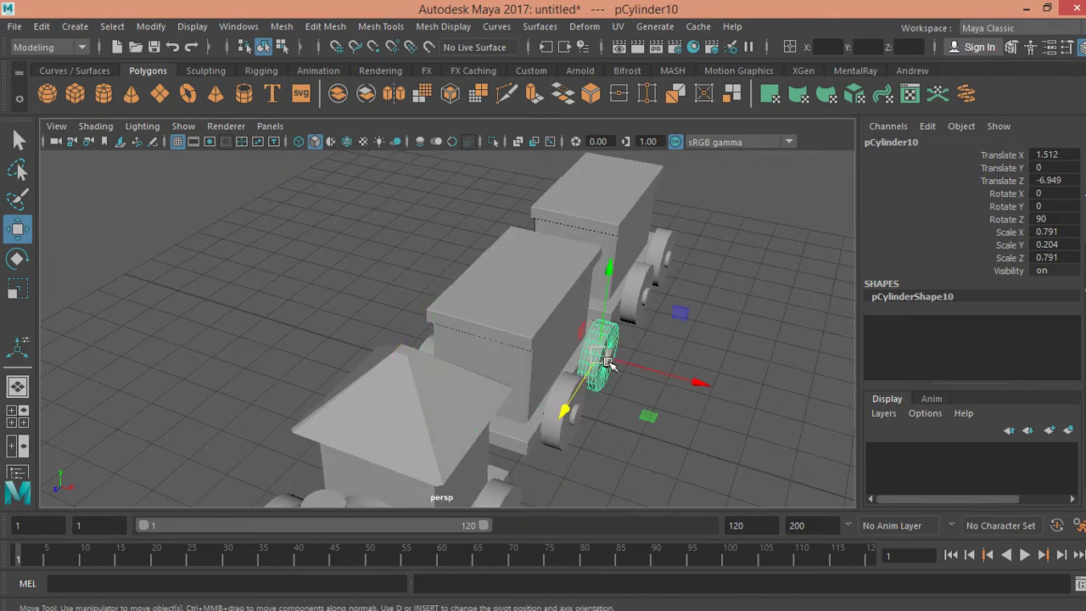
key(Delete)
key(ctrl+z)
key(Delete)
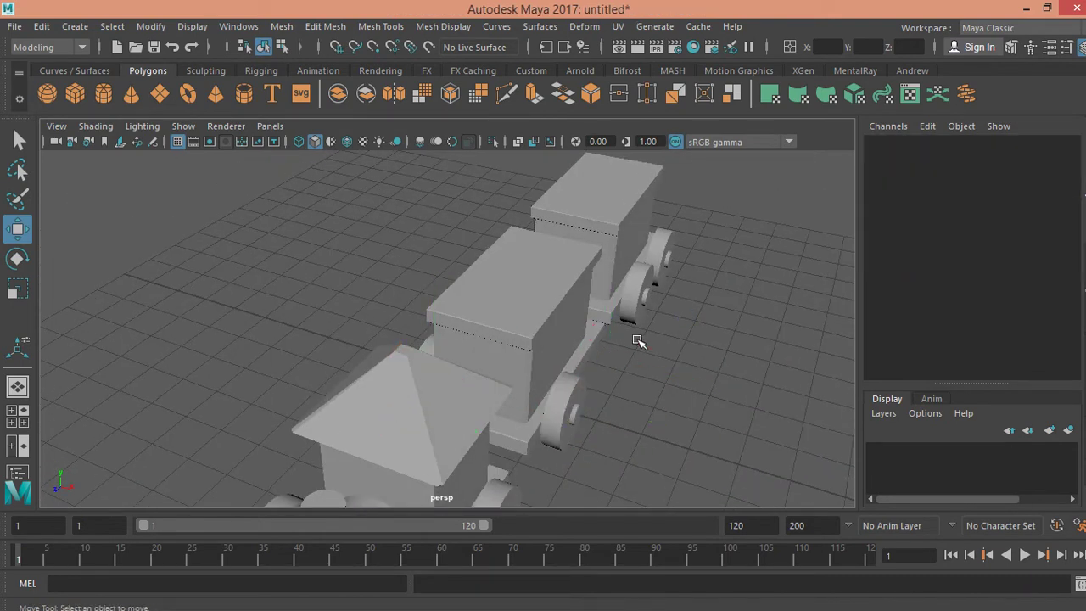
mouse_move(622, 336)
alt+mouse_down()
mouse_move(636, 334)
mouse_move(650, 235)
mouse_move(667, 228)
mouse_move(645, 261)
alt+mouse_up()
drag(617, 296, 617, 299)
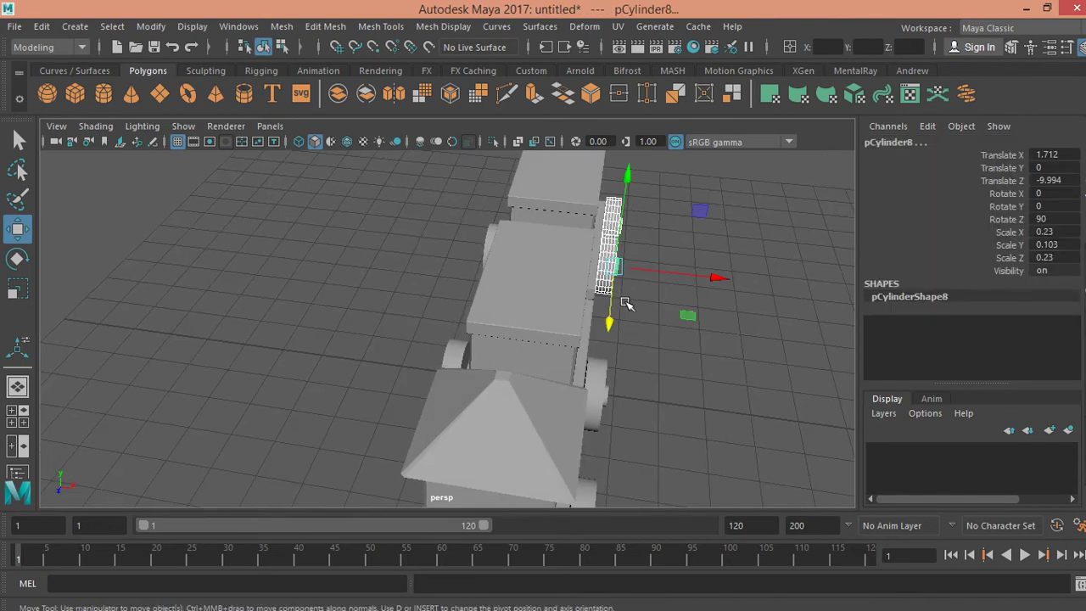
key(Delete)
mouse_move(478, 278)
alt+mouse_down()
mouse_move(485, 260)
mouse_move(424, 260)
alt+mouse_up()
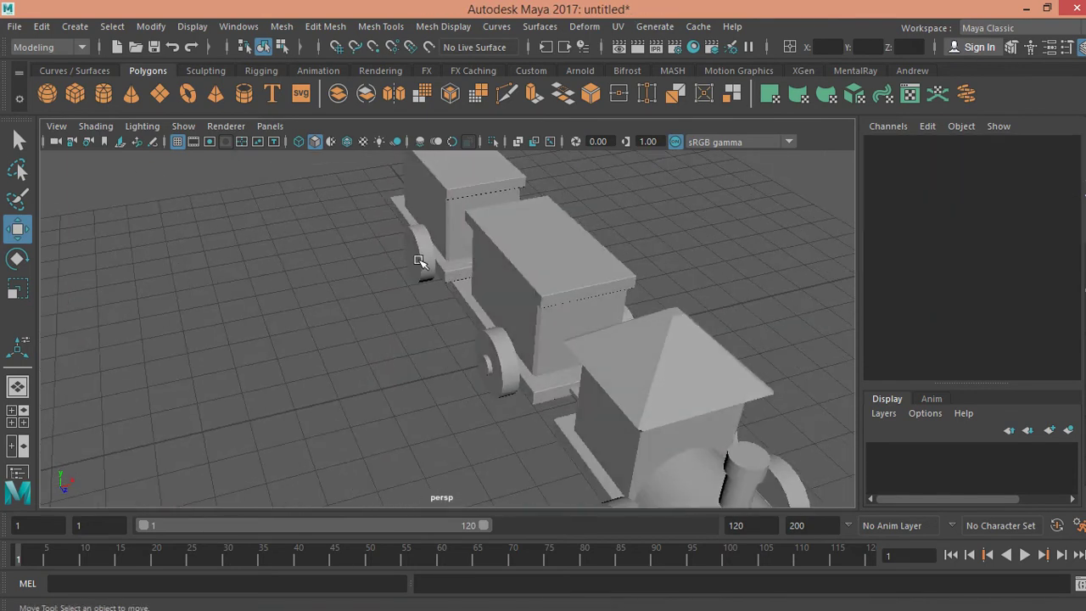
click(416, 263)
key(Delete)
- Duplicate a middle-car wheel toward the rear, then delete the misplaced copy
drag(492, 375, 492, 376)
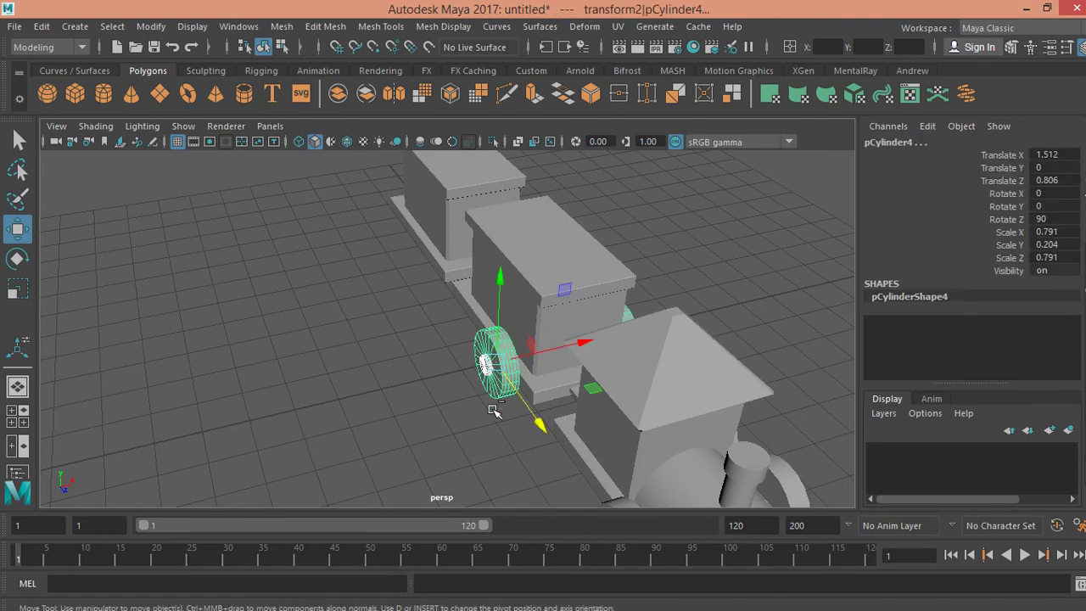
key(ctrl+d)
mouse_move(533, 413)
mouse_down()
mouse_move(485, 347)
mouse_move(342, 320)
mouse_move(444, 335)
mouse_move(441, 381)
mouse_up()
mouse_move(566, 385)
alt+mouse_down()
mouse_move(493, 383)
mouse_move(537, 386)
mouse_move(527, 345)
alt+mouse_up()
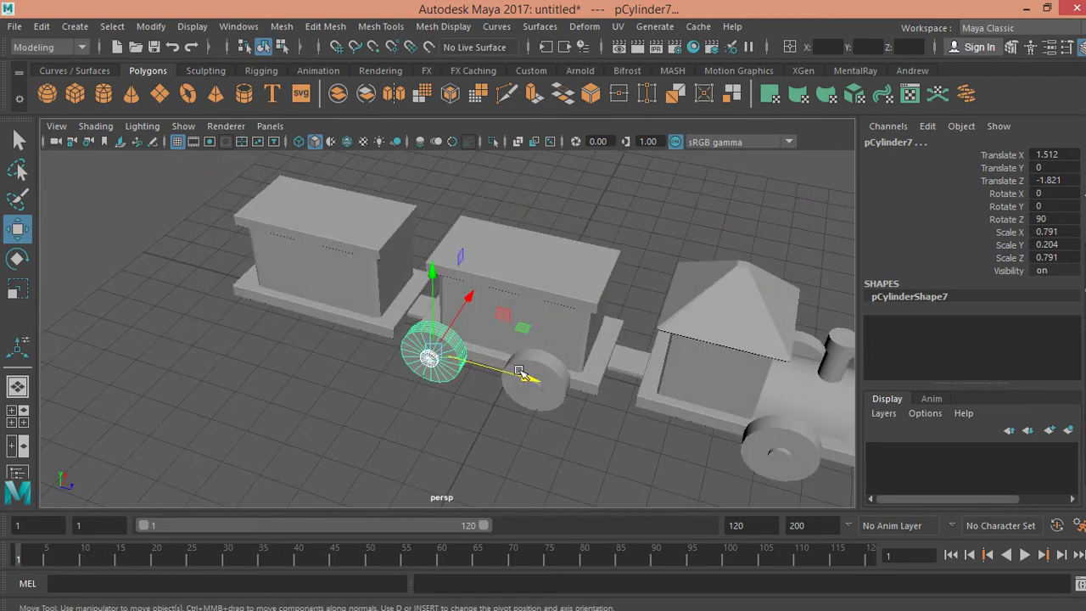
key(Delete)
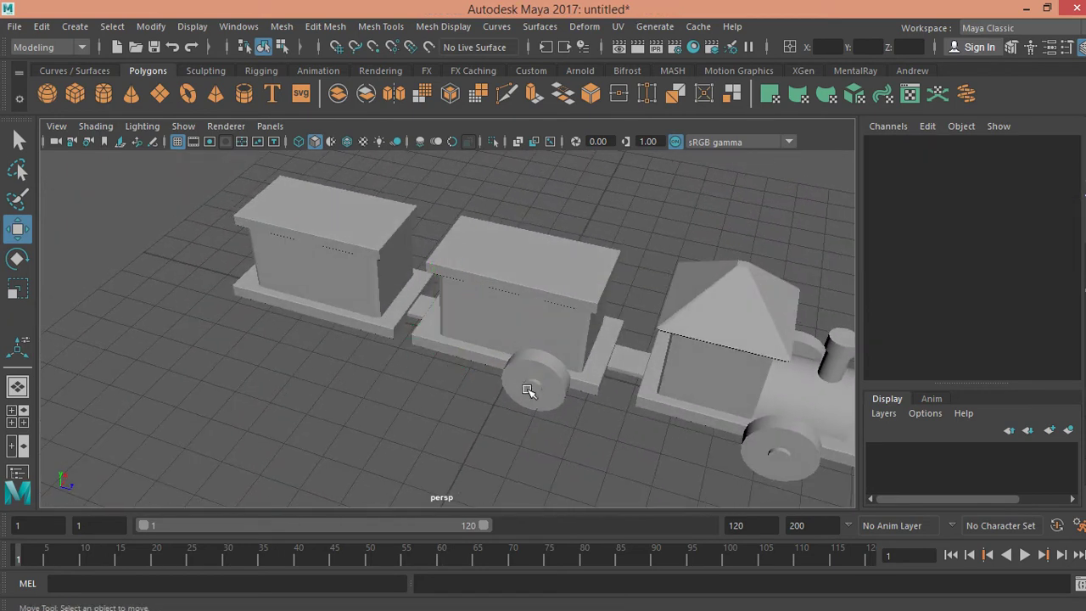
- Duplicate both side wheels of the car and move the copies toward its rear
mouse_move(536, 395)
alt+mouse_down()
mouse_move(431, 414)
mouse_move(436, 345)
mouse_move(380, 307)
mouse_move(417, 366)
alt+mouse_up()
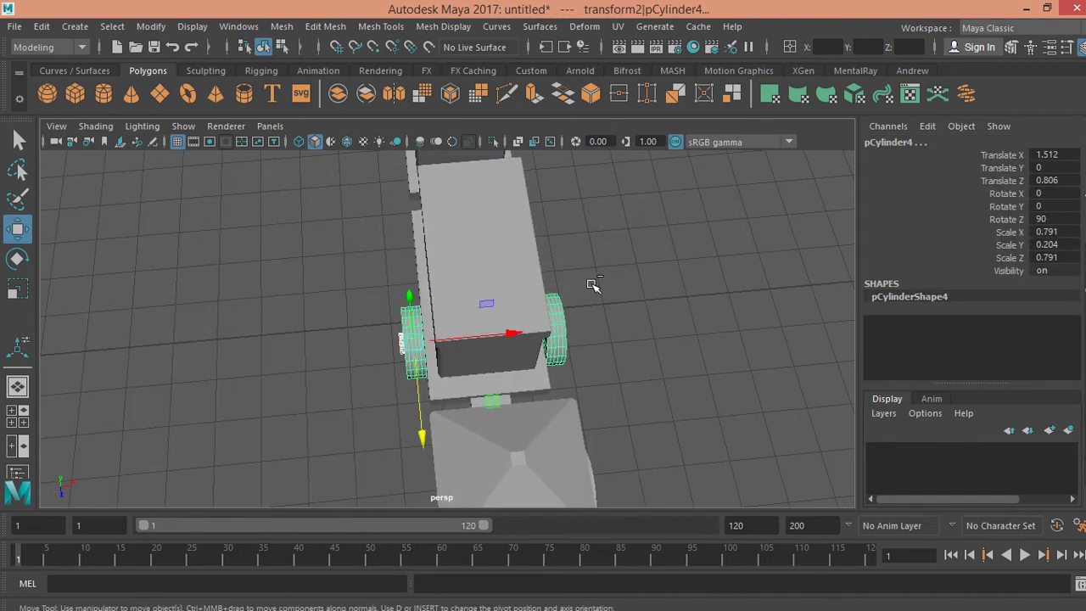
alt+drag(559, 369, 537, 340)
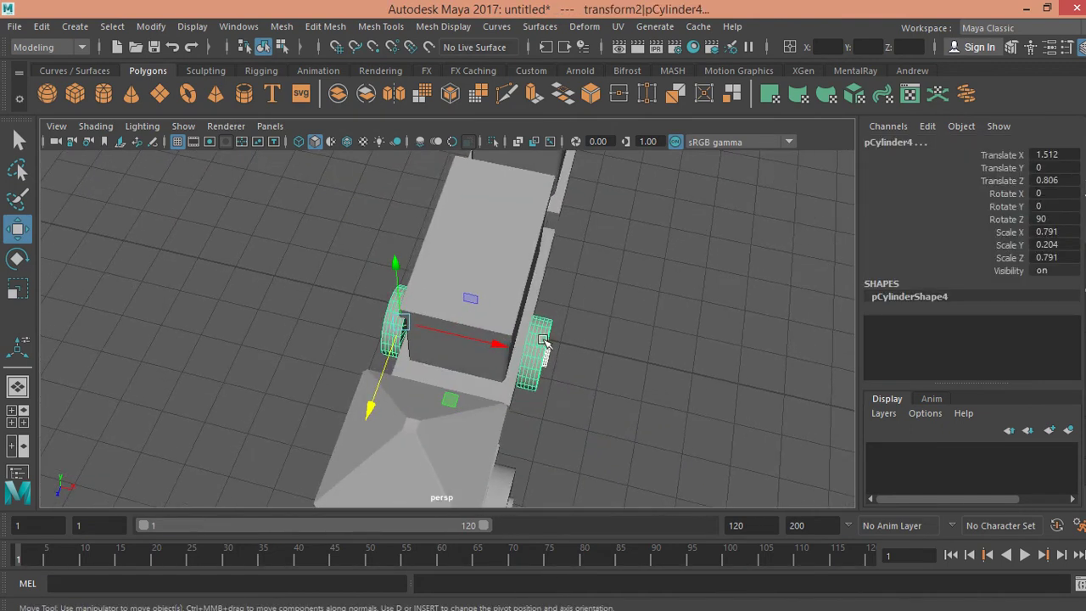
click(356, 303)
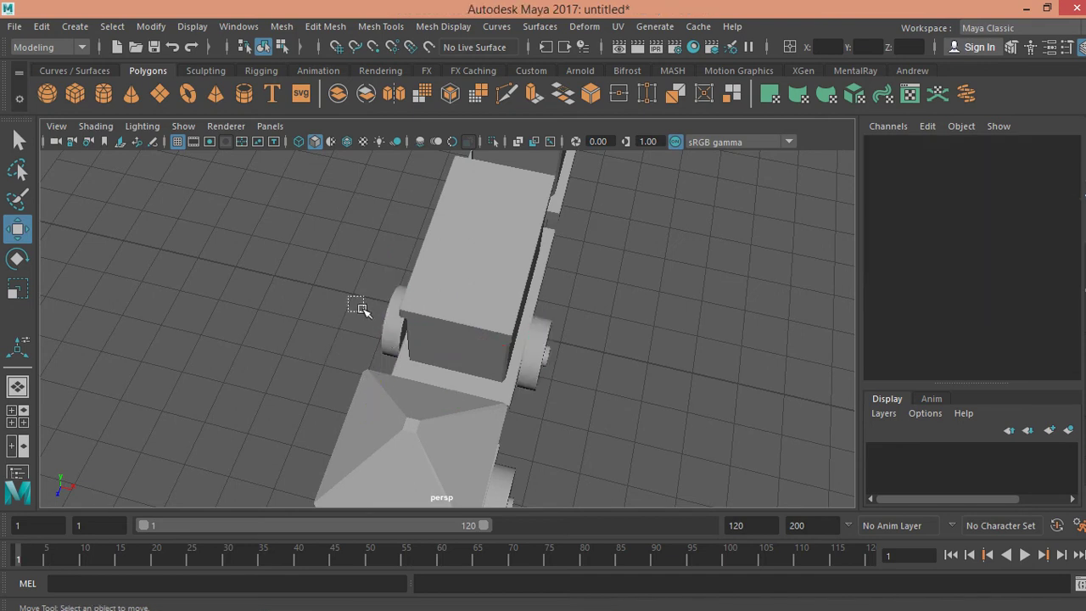
mouse_move(386, 340)
mouse_down()
mouse_move(384, 371)
mouse_move(431, 368)
mouse_move(567, 426)
mouse_up()
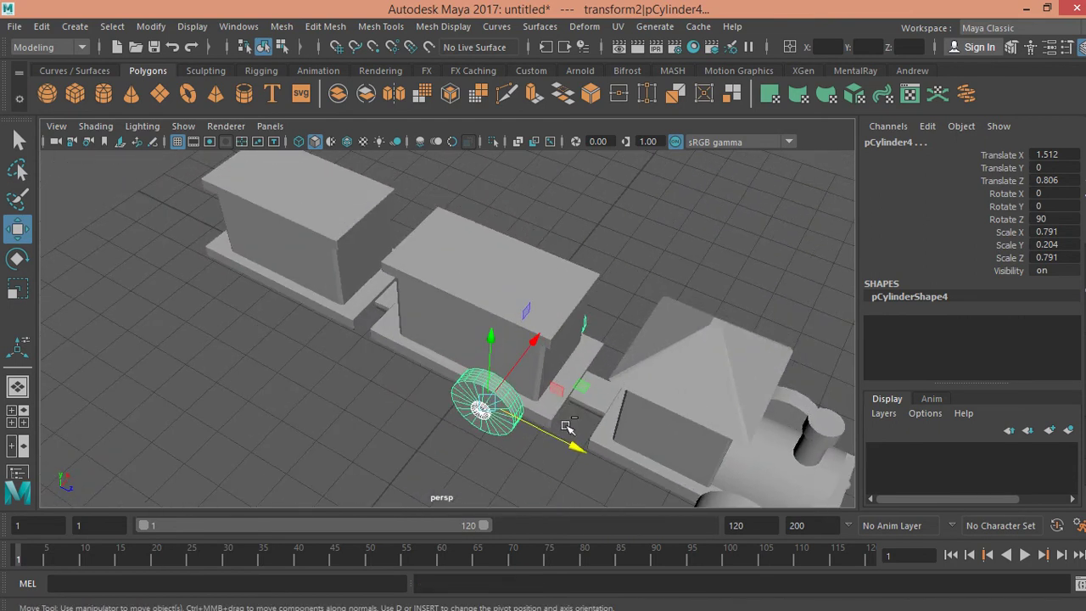
key(ctrl+d)
mouse_move(568, 438)
mouse_down()
mouse_move(481, 391)
mouse_move(400, 371)
mouse_up()
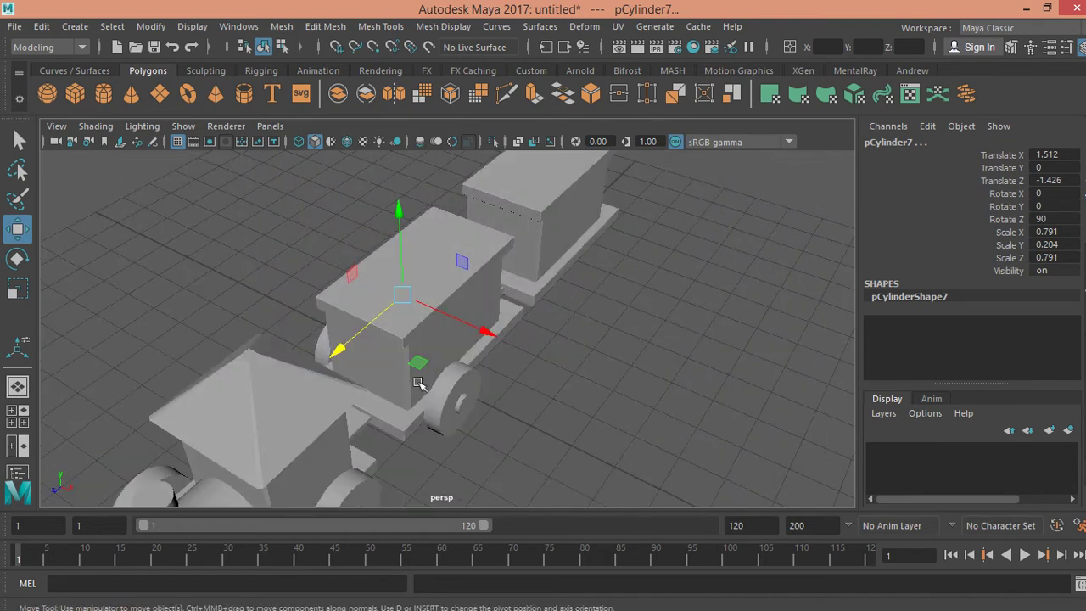
click(463, 403)
click(476, 403)
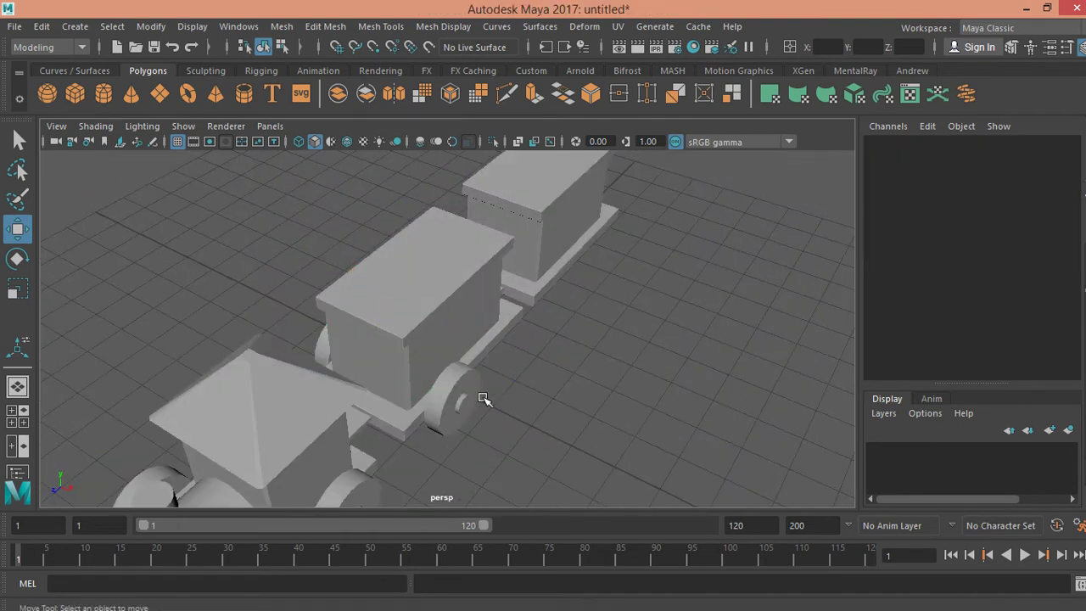
- Duplicate the car's front wheel and select another wheel to reposition
mouse_move(458, 420)
mouse_down()
mouse_move(500, 370)
mouse_move(600, 342)
mouse_move(621, 357)
mouse_move(383, 426)
mouse_move(395, 417)
mouse_up()
key(ctrl+d)
key(q)
click(421, 416)
key(w)
key(q)
mouse_move(597, 281)
alt+mouse_down()
mouse_move(412, 298)
mouse_move(417, 328)
alt+mouse_up()
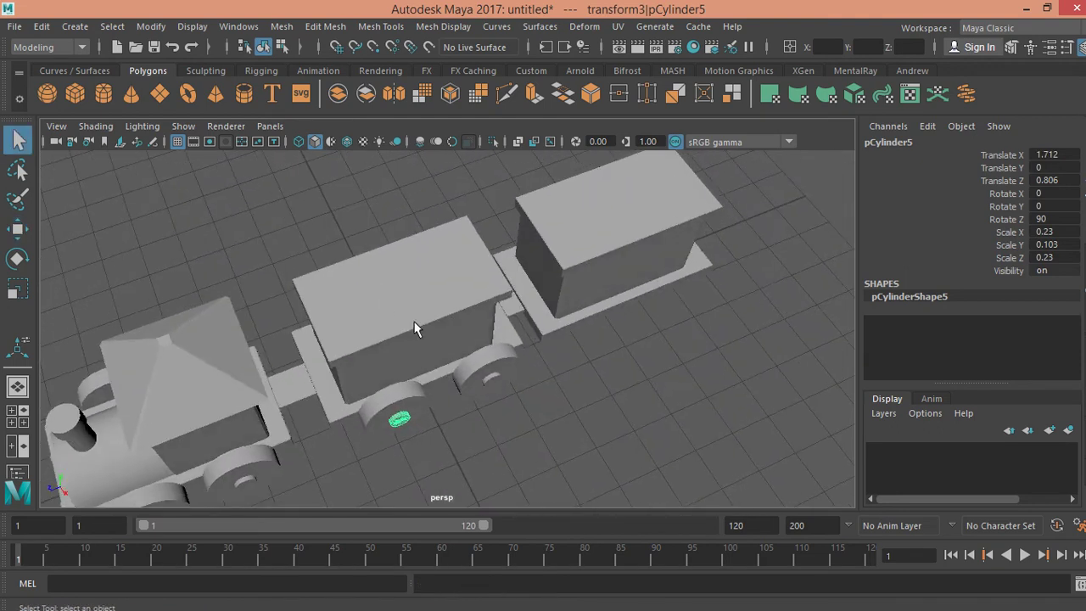
- Duplicate a wheel and its hub and slide the copy along to the rear car
click(481, 385)
click(492, 385)
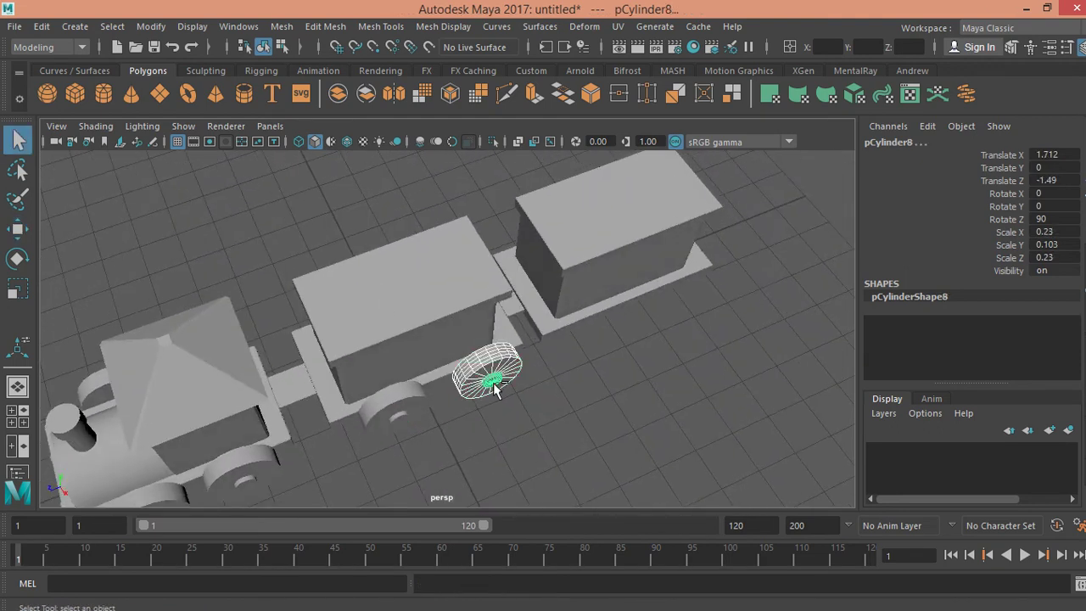
key(ctrl+d)
key(w)
mouse_move(447, 396)
mouse_down()
mouse_move(545, 373)
mouse_move(734, 291)
mouse_move(479, 348)
mouse_up()
key(ctrl+d)
key(q)
- Duplicate a middle-car wheel with its hub and move the copy onto the rear car
click(404, 377)
click(429, 381)
click(388, 379)
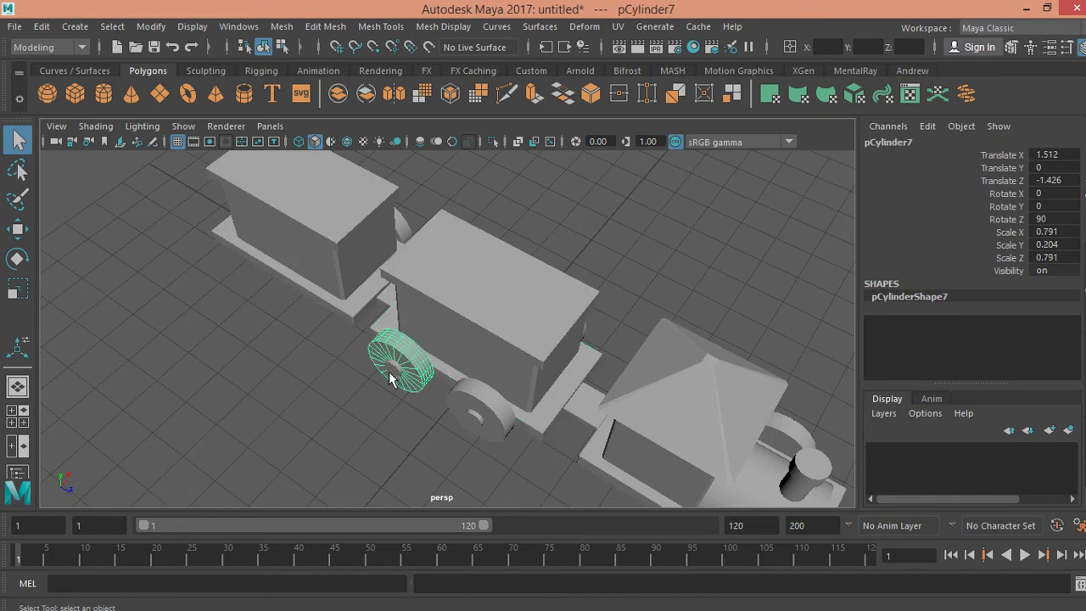
shift+click(389, 379)
key(ctrl+d)
key(w)
mouse_move(441, 396)
mouse_down()
mouse_move(321, 321)
mouse_move(514, 401)
mouse_move(310, 250)
mouse_move(553, 238)
mouse_move(422, 229)
mouse_up()
key(ctrl+d)
key(q)
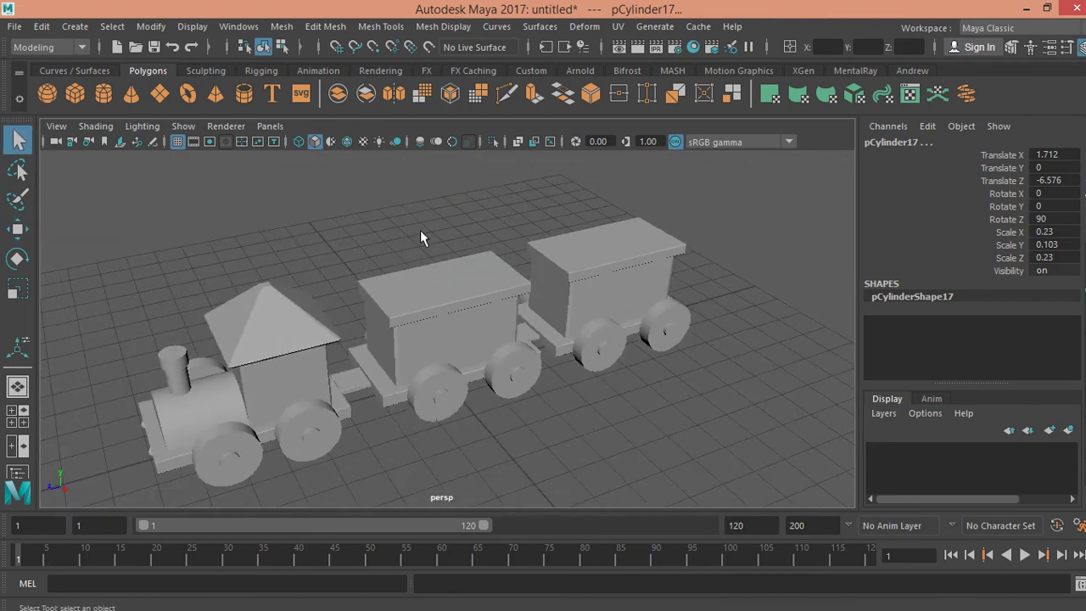
- Duplicate the engine's far-side front wheel and move the copy back as its rear wheel
click(422, 229)
mouse_move(497, 230)
alt+mouse_down()
mouse_move(499, 242)
mouse_move(501, 212)
alt+mouse_up()
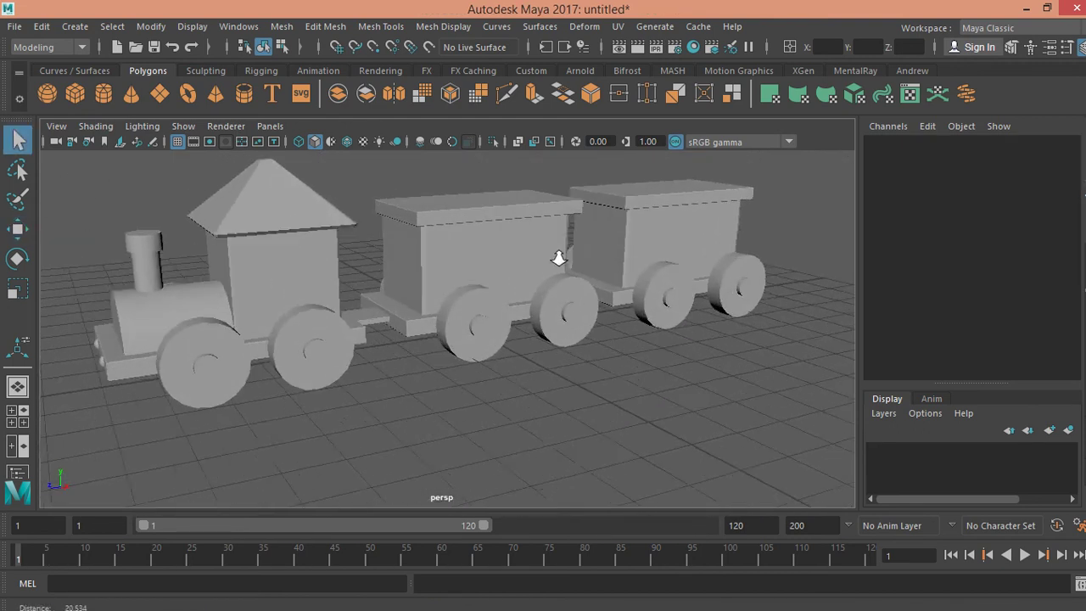
alt+drag(558, 250, 569, 296)
alt+right_drag(538, 310, 557, 306)
mouse_move(557, 305)
alt+mouse_down()
mouse_move(574, 309)
mouse_move(531, 310)
mouse_move(812, 282)
mouse_move(861, 291)
mouse_move(589, 354)
mouse_move(609, 355)
alt+mouse_up()
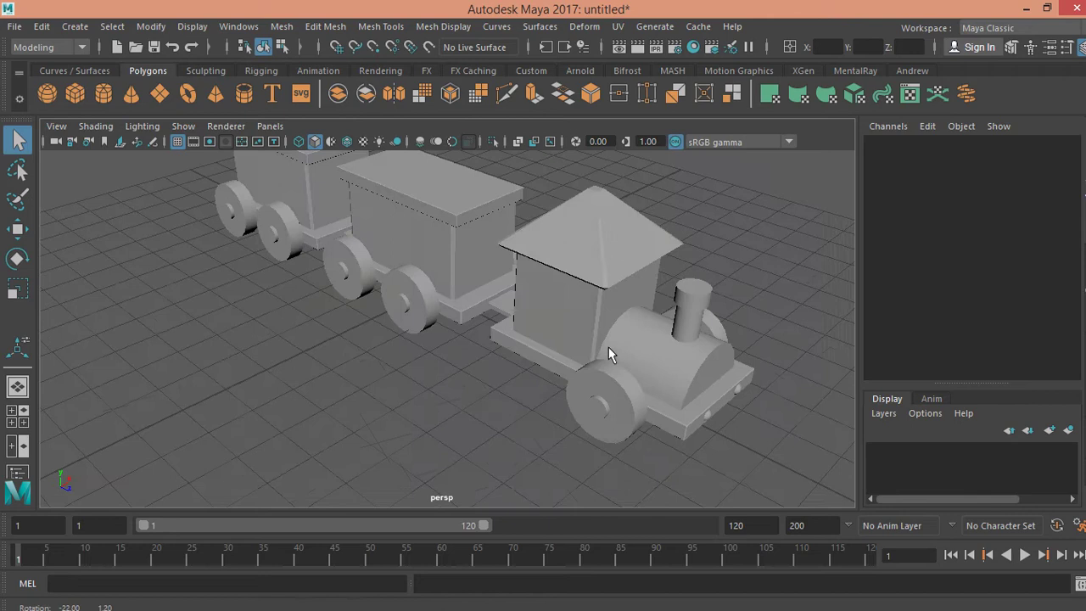
click(597, 408)
key(ctrl+d)
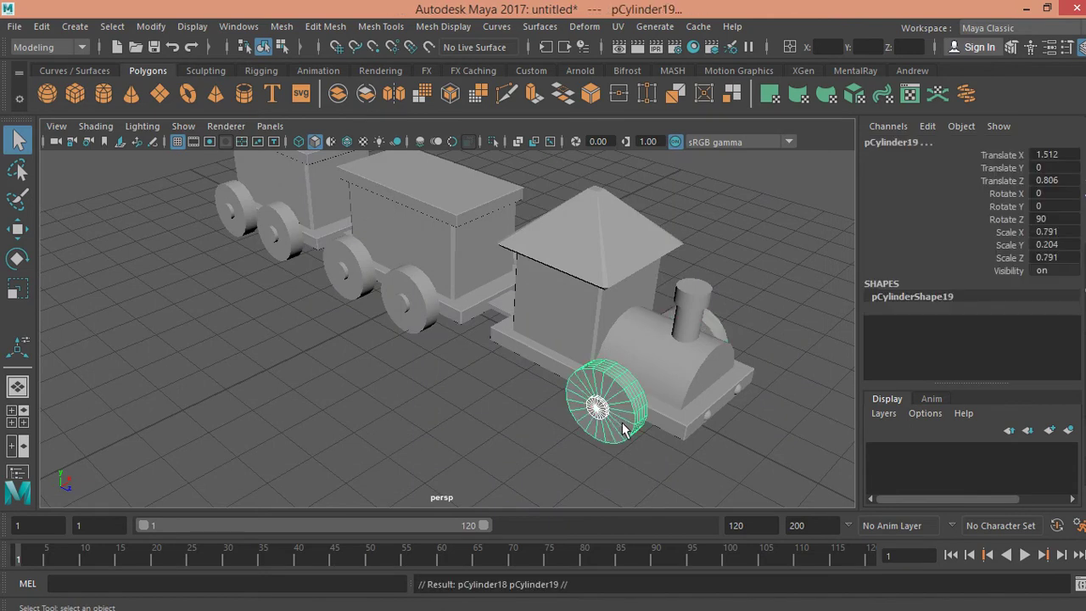
key(w)
mouse_move(689, 443)
mouse_down()
mouse_move(550, 375)
mouse_move(395, 393)
mouse_move(509, 411)
mouse_move(545, 450)
mouse_move(581, 443)
mouse_up()
key(q)
- In the Top view, nudge the new rear wheel into line with the other wheels
key(space)
key(space)
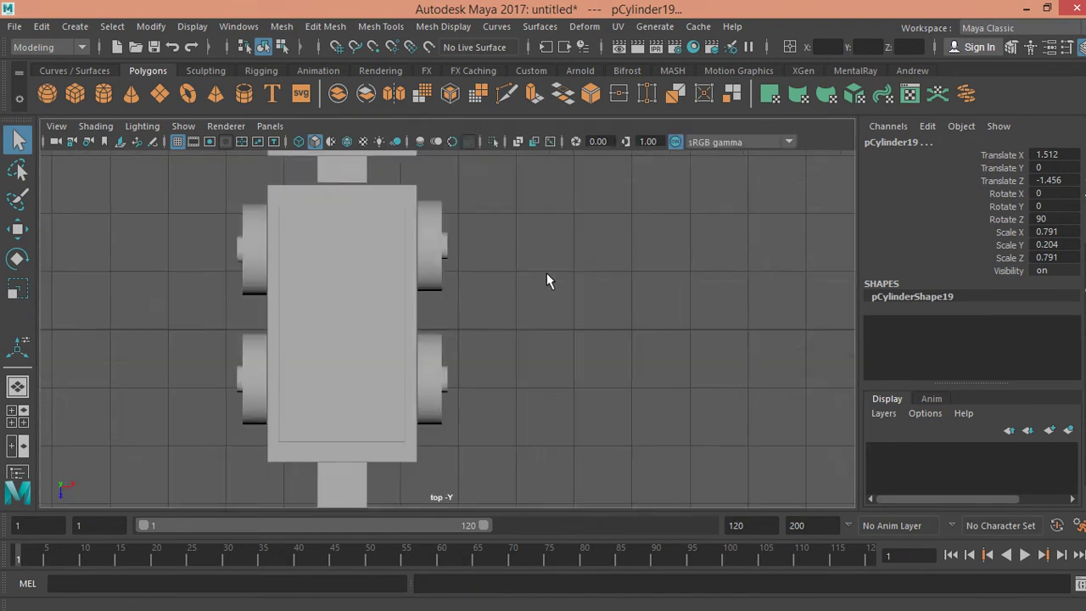
scroll(546, 274, down, 5)
scroll(580, 339, up, 3)
scroll(581, 340, up, 1)
key(w)
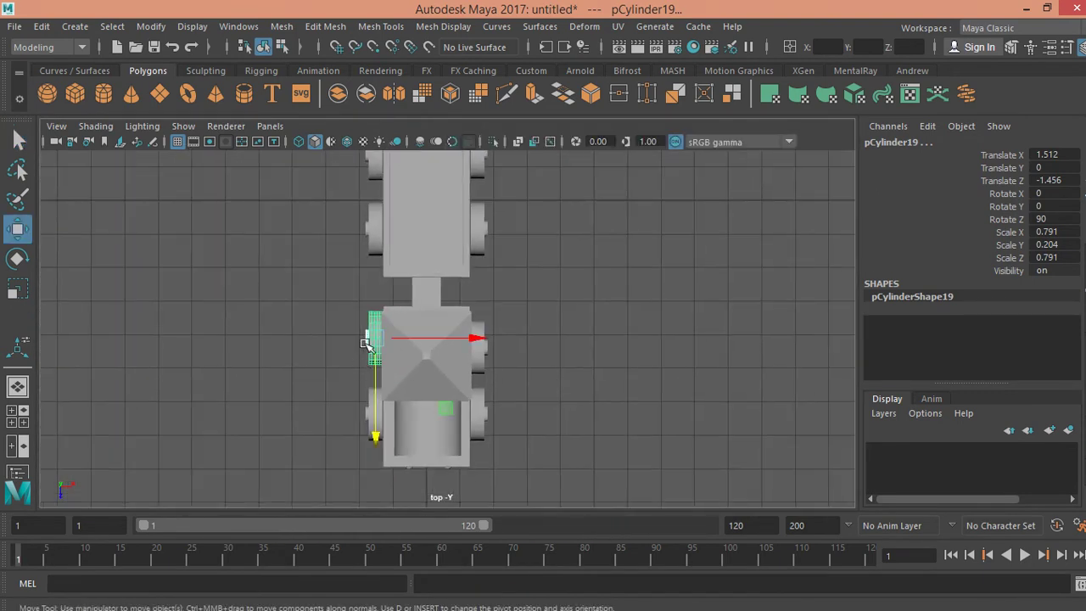
drag(374, 371, 371, 380)
key(q)
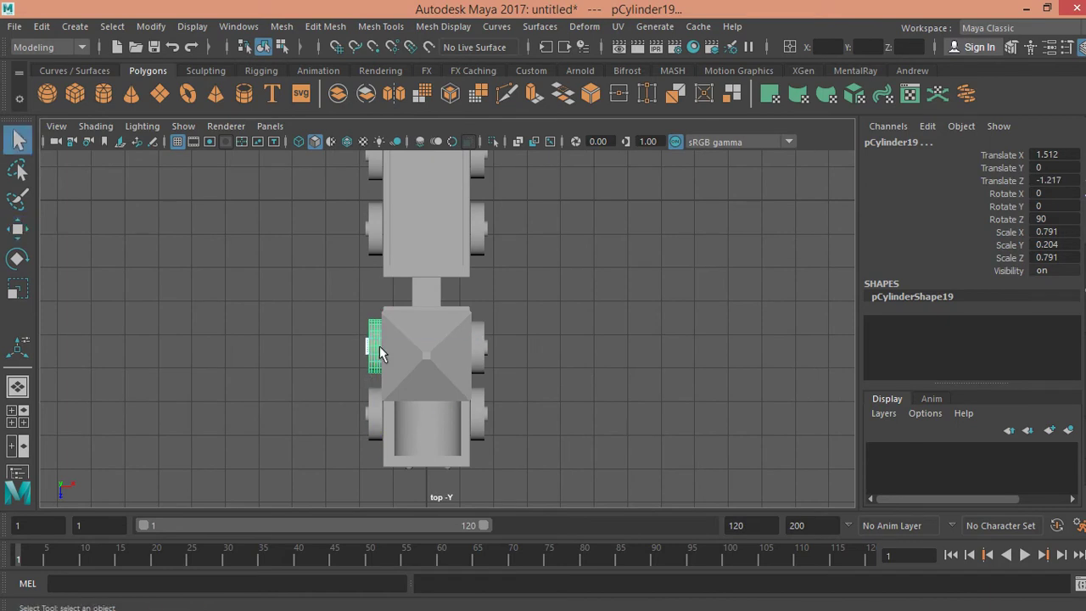
alt+middle_drag(380, 346, 408, 400)
click(549, 282)
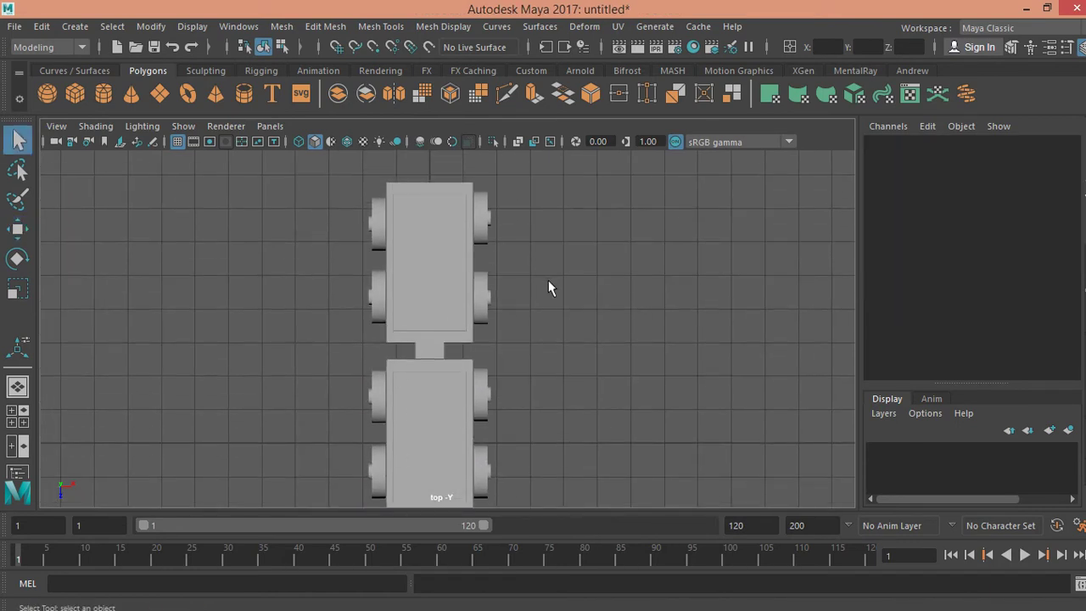
key(space)
key(space)
- Orbit around the train, selecting engine and wagon wheels to check their placement
mouse_move(623, 255)
alt+mouse_down()
mouse_move(575, 320)
mouse_move(413, 306)
alt+mouse_up()
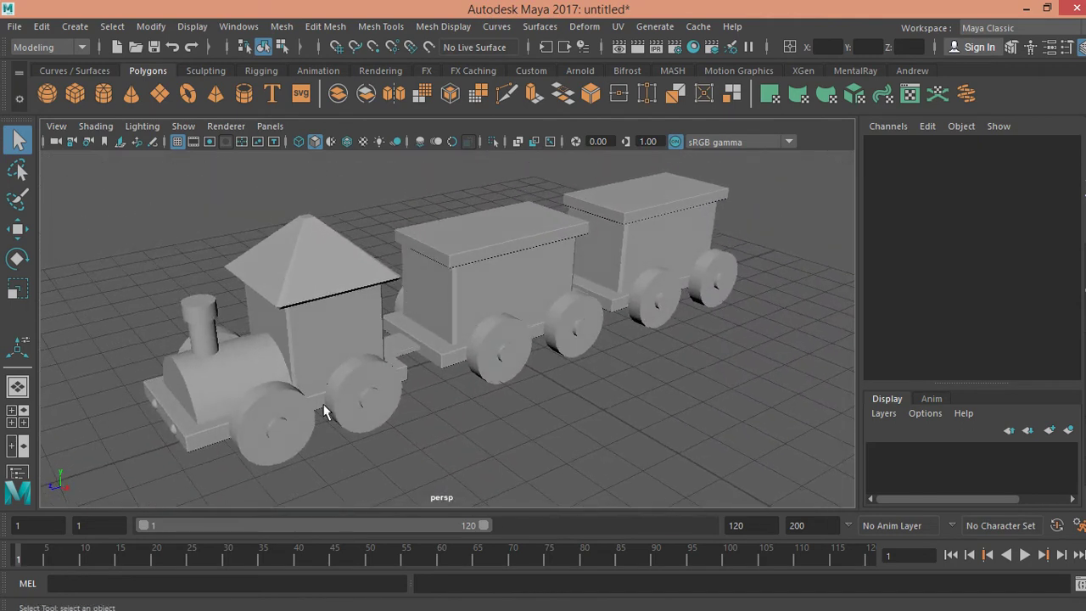
click(303, 418)
click(414, 380)
click(383, 399)
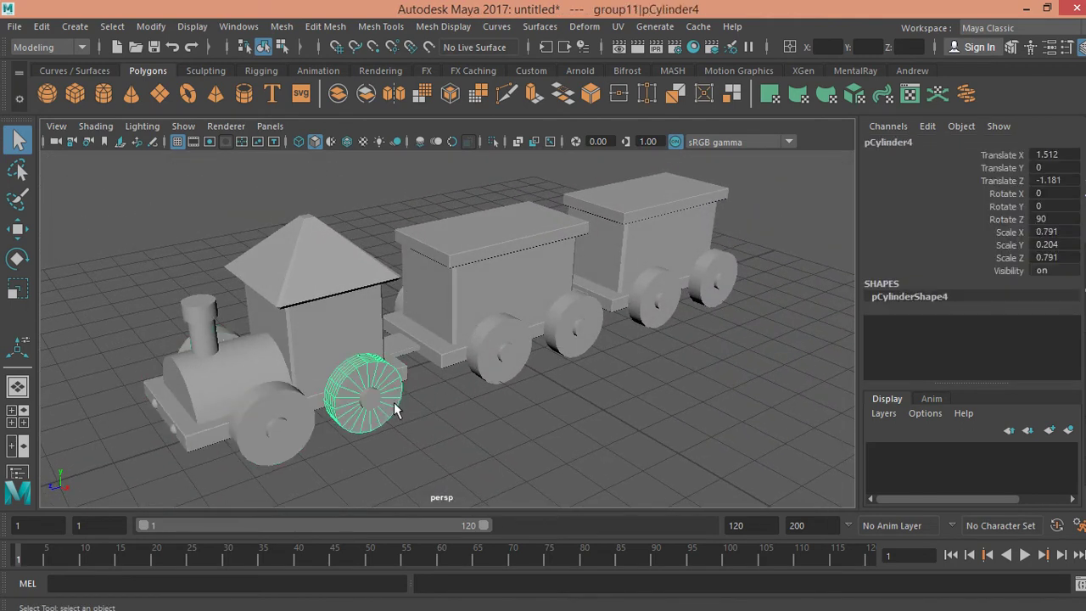
alt+drag(428, 395, 586, 393)
click(480, 376)
click(420, 321)
mouse_move(421, 321)
alt+mouse_down()
mouse_move(308, 331)
mouse_move(552, 332)
mouse_move(530, 320)
mouse_move(555, 374)
mouse_move(487, 371)
mouse_move(507, 364)
mouse_move(527, 379)
alt+mouse_up()
click(552, 332)
click(553, 365)
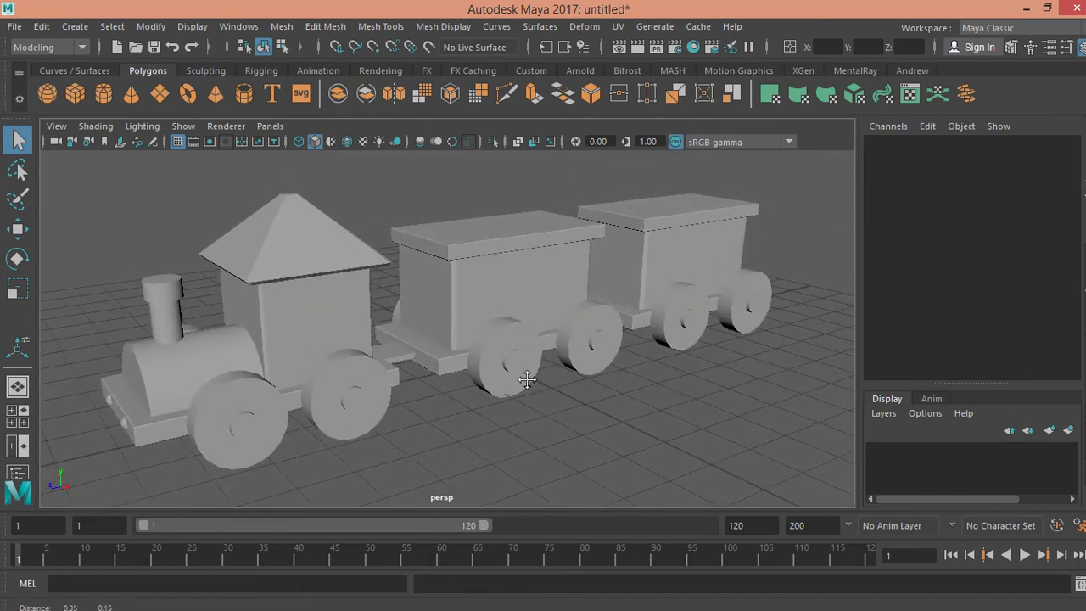
- Zoom in on the finished toy train
scroll(544, 380, up, 2)
scroll(552, 381, up, 1)
scroll(556, 382, up, 2)
scroll(561, 383, up, 2)
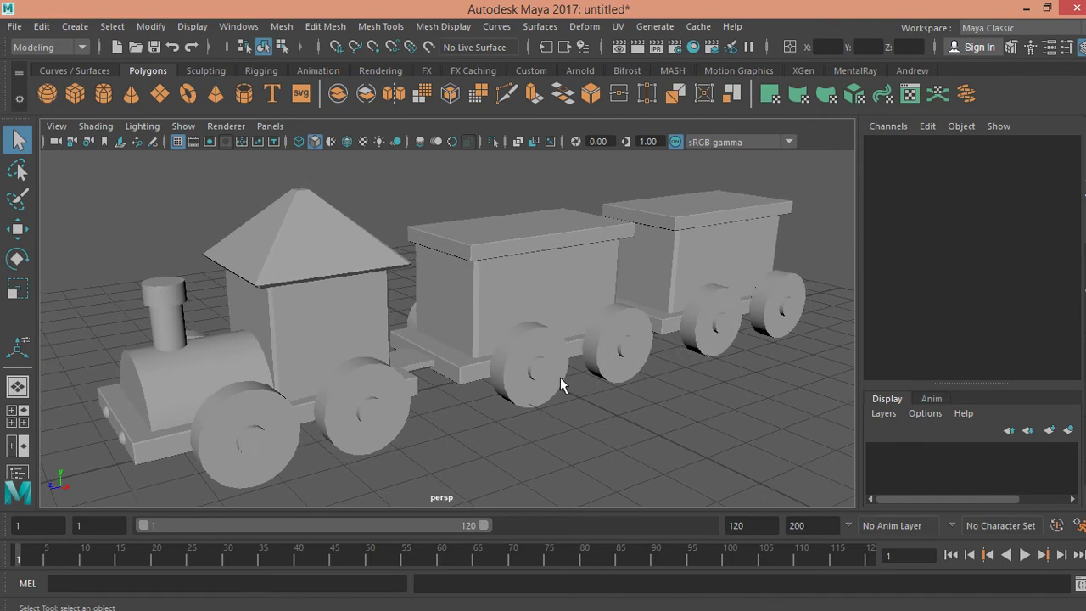
scroll(558, 378, up, 1)
scroll(555, 376, up, 1)
scroll(552, 376, up, 1)
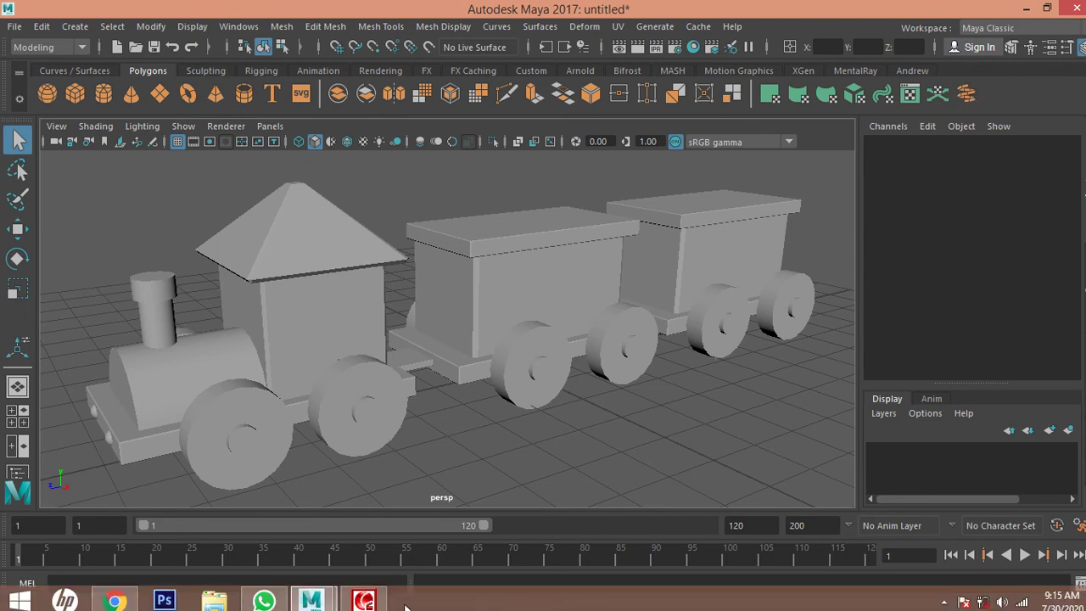
- View the wooden toy dump-truck photo in WhatsApp, then minimize it to return to Maya
click(364, 601)
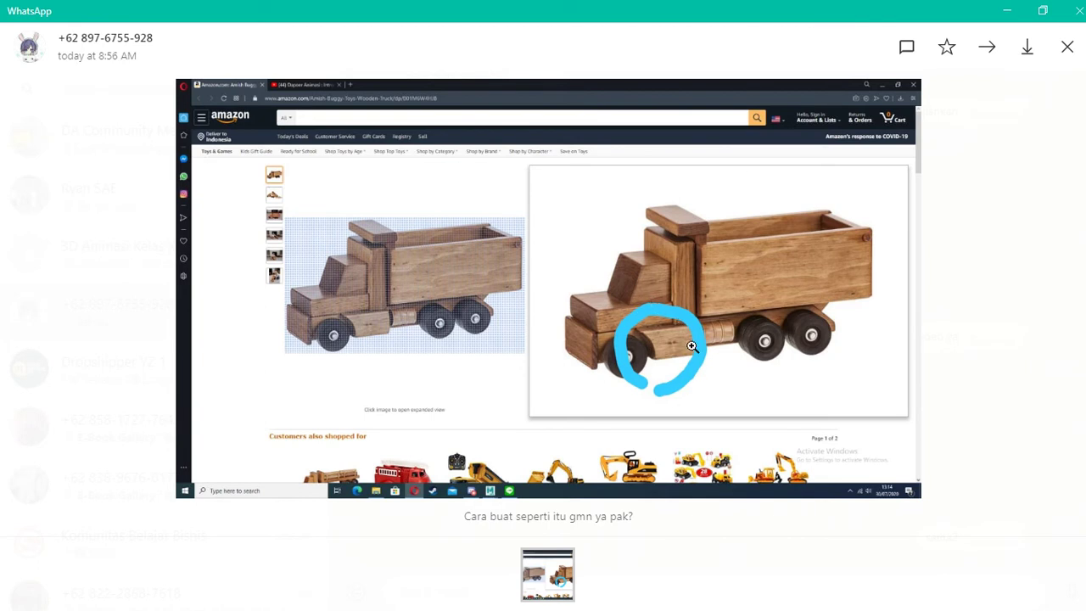
click(1005, 15)
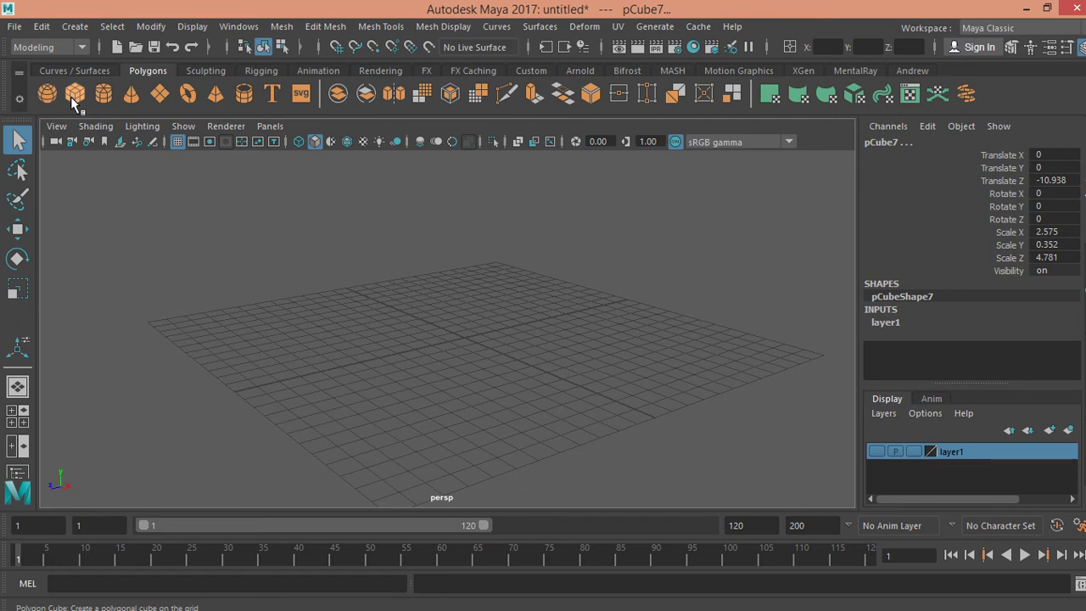
- Create a polygon cube and scale it up evenly to 2.086
click(72, 100)
mouse_move(477, 333)
alt+right_down()
mouse_move(417, 344)
mouse_move(519, 368)
mouse_move(550, 368)
mouse_move(503, 351)
mouse_move(565, 359)
alt+right_up()
alt+middle_drag(565, 359, 509, 301)
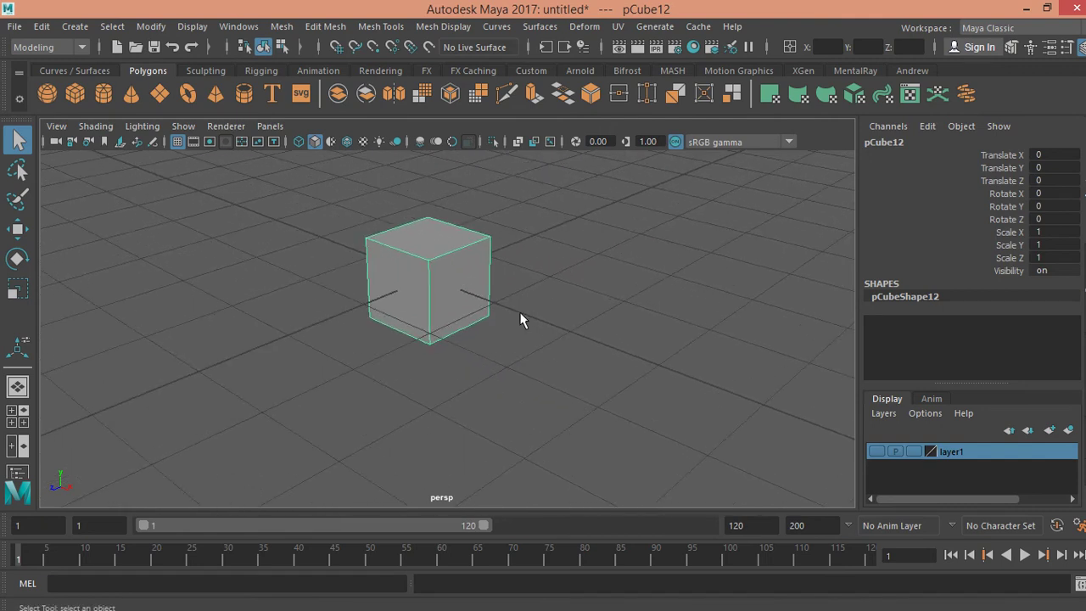
key(r)
key(w)
key(r)
scroll(403, 283, down, 2)
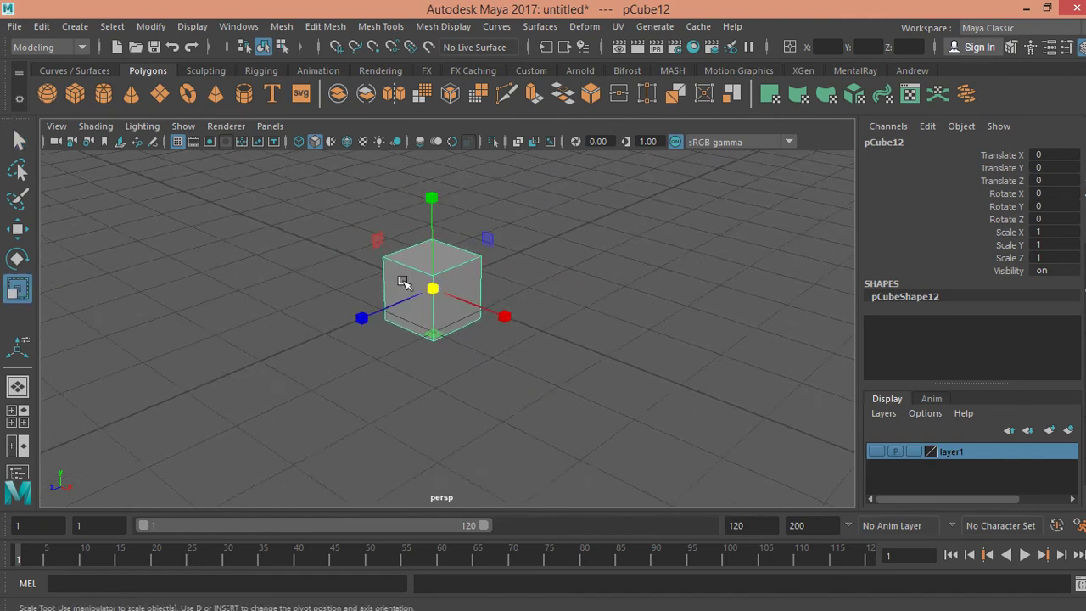
drag(439, 313, 502, 298)
- Lift the cube and shorten it into a slab scaled 0.679/1.298/2.086 at Y 0.663
key(w)
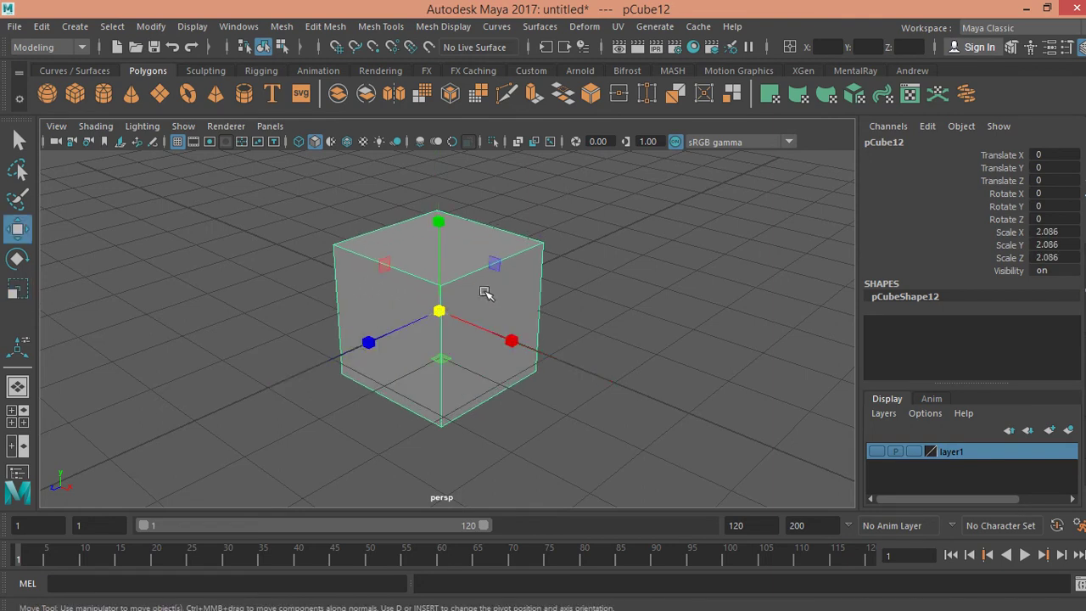
drag(441, 274, 436, 194)
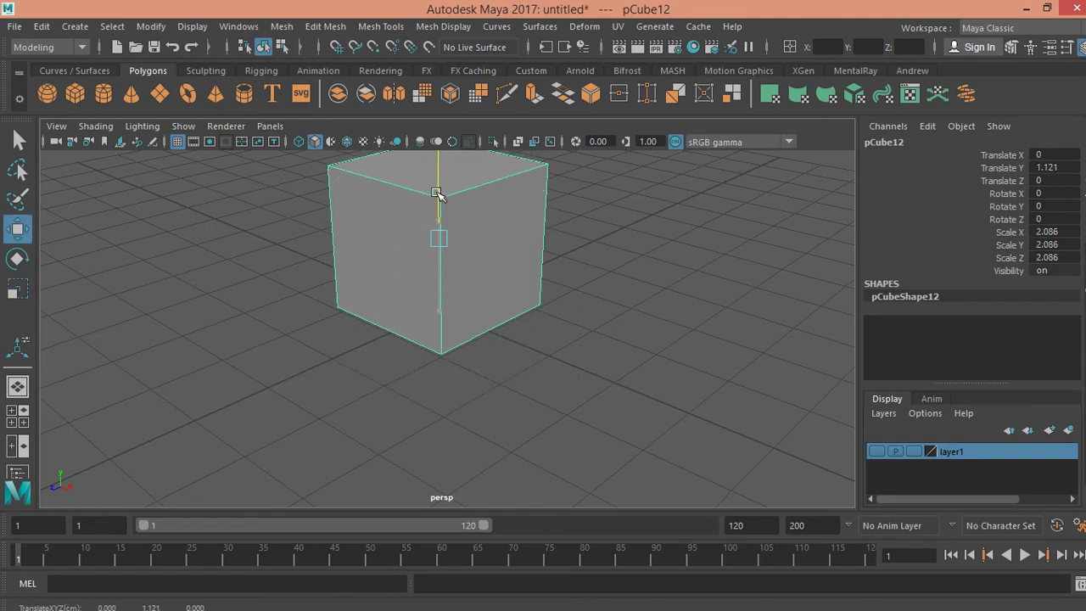
key(q)
mouse_move(582, 198)
alt+mouse_down()
mouse_move(534, 323)
mouse_move(388, 308)
alt+mouse_up()
key(r)
mouse_move(436, 223)
mouse_down()
mouse_move(443, 293)
mouse_move(565, 369)
mouse_move(444, 354)
mouse_move(543, 369)
mouse_move(497, 412)
mouse_move(461, 408)
mouse_move(465, 389)
mouse_up()
key(w)
key(r)
key(q)
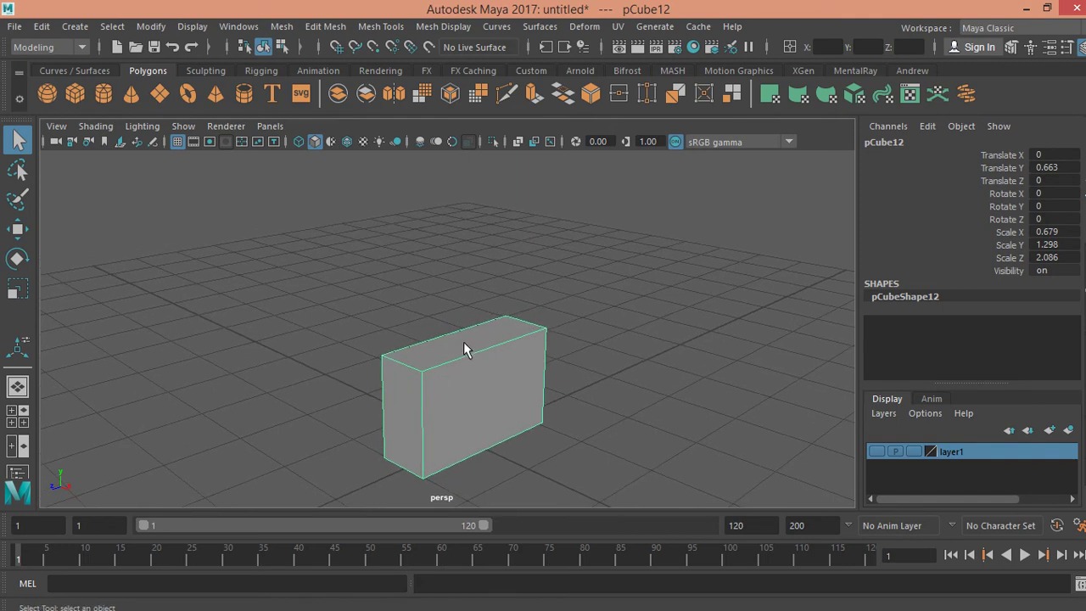
right_drag(465, 348, 461, 177)
- Select the block's top face and extrude it upward once
click(475, 344)
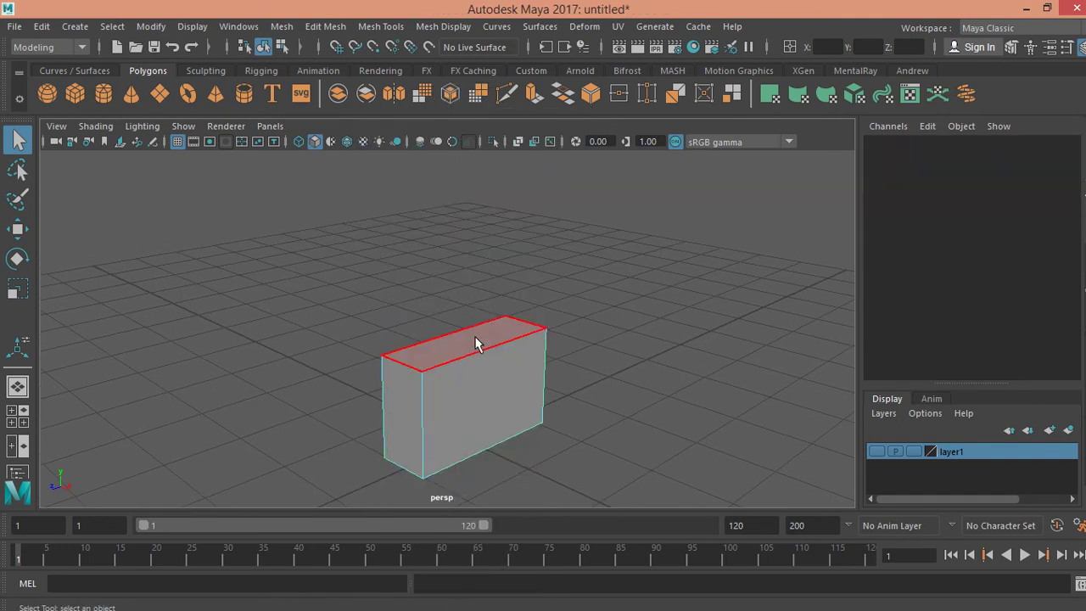
click(476, 344)
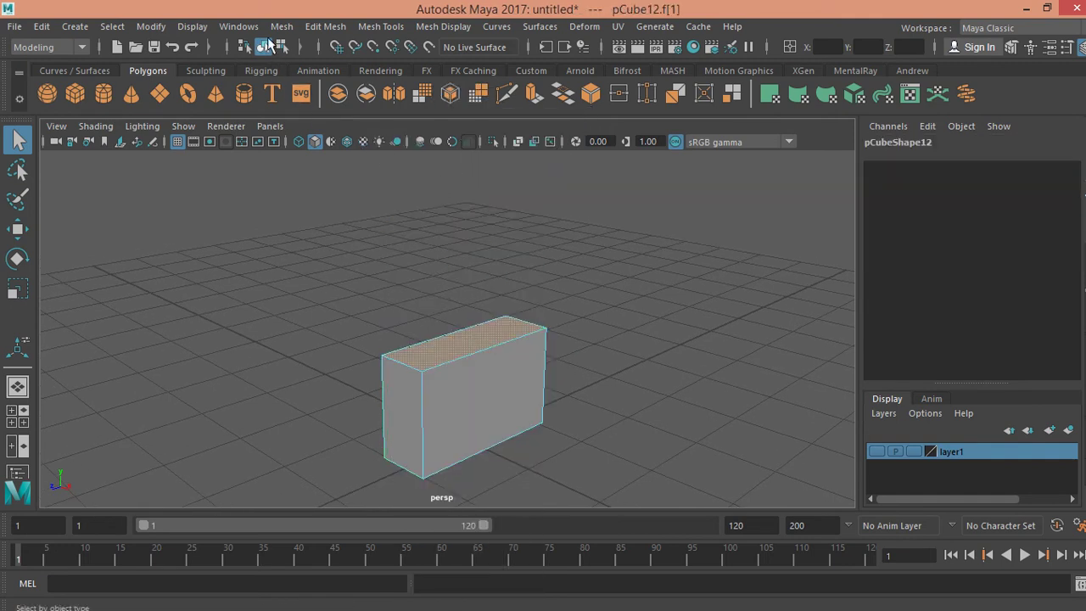
click(318, 26)
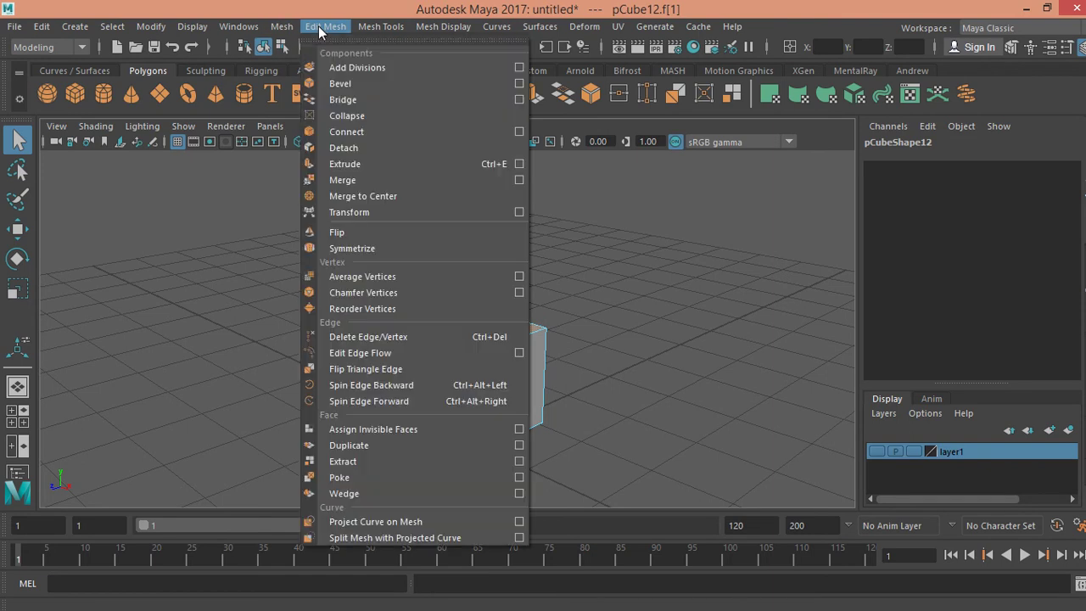
click(343, 163)
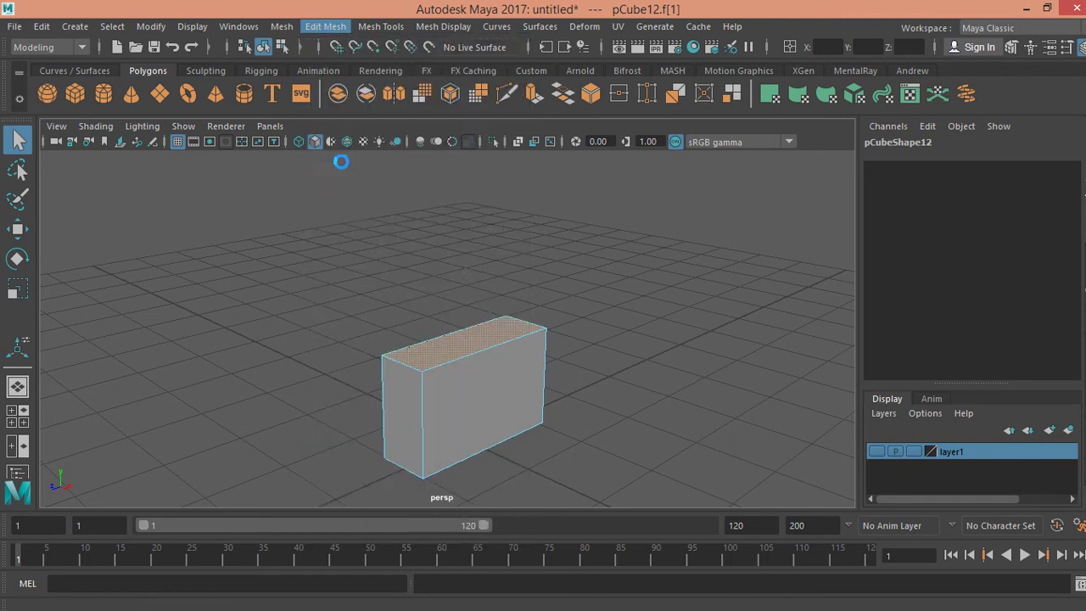
drag(467, 315, 470, 285)
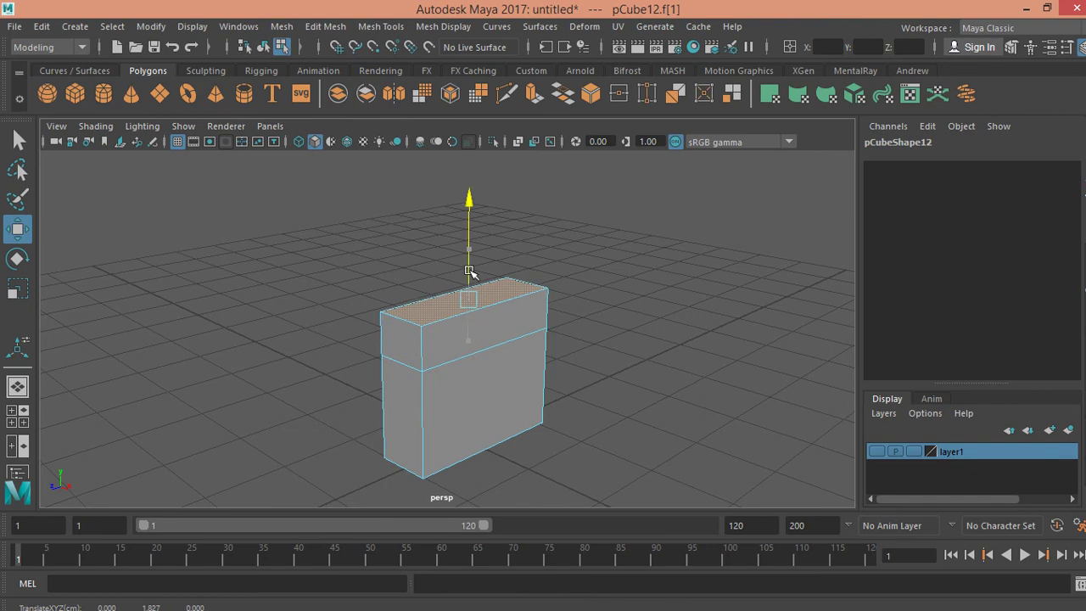
key(q)
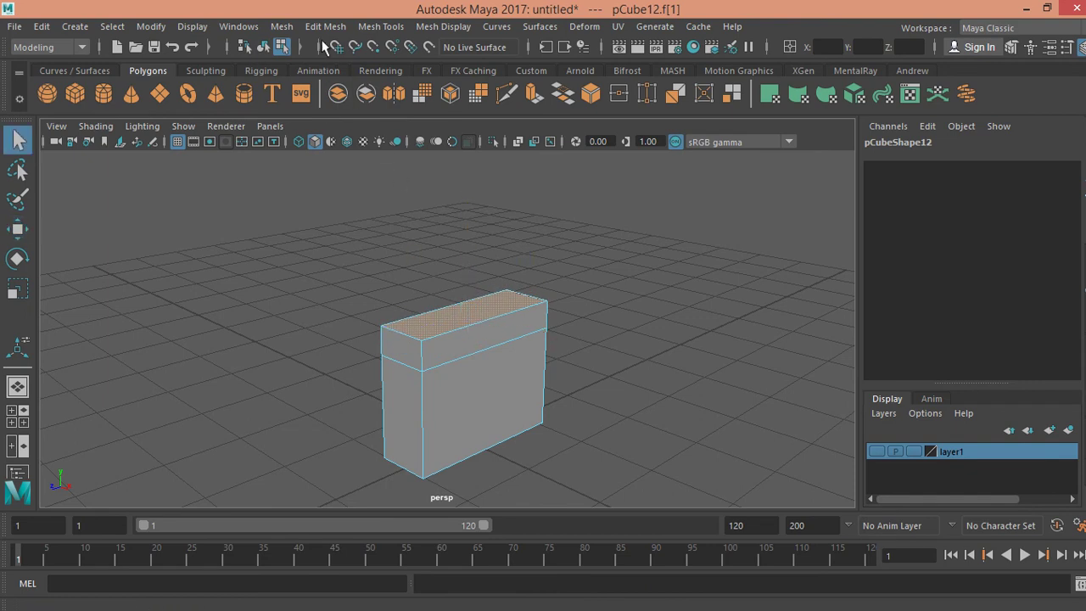
- Extrude the top face a second time from the Extrude options and raise it
click(325, 26)
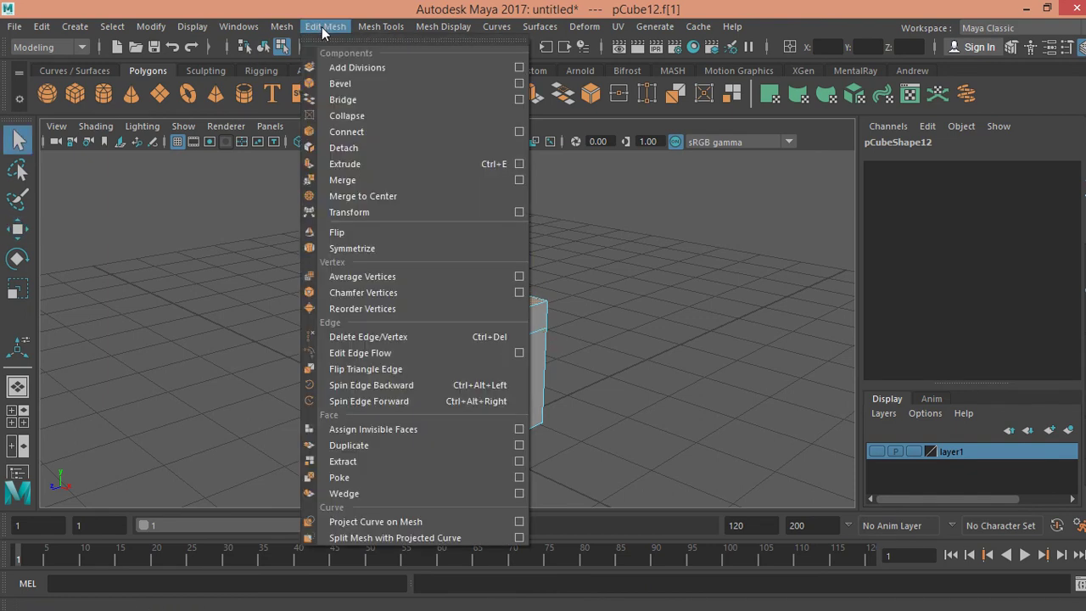
click(518, 165)
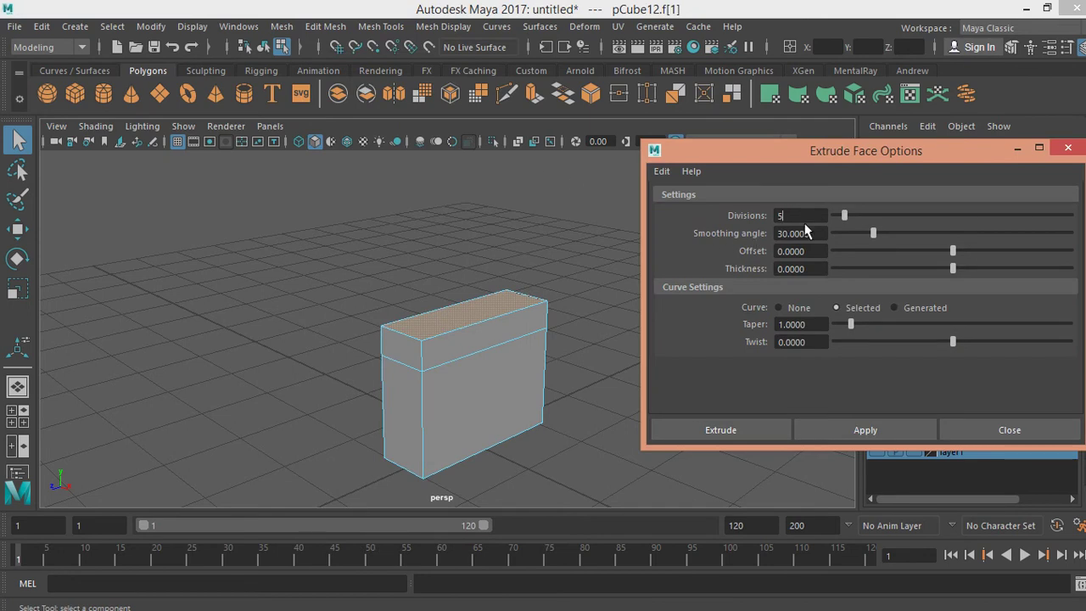
click(856, 431)
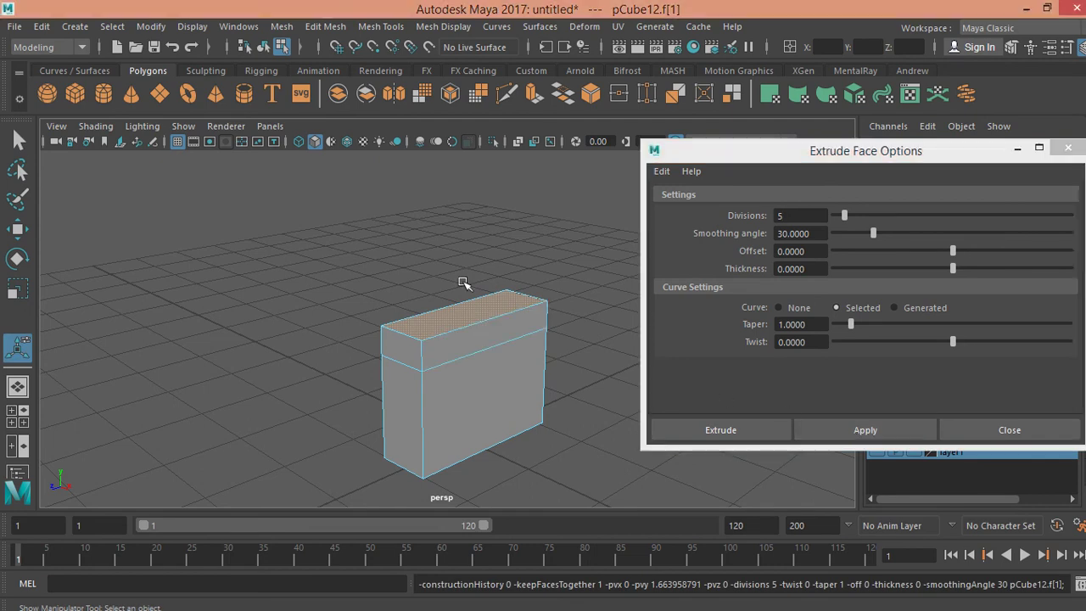
key(w)
drag(472, 264, 474, 247)
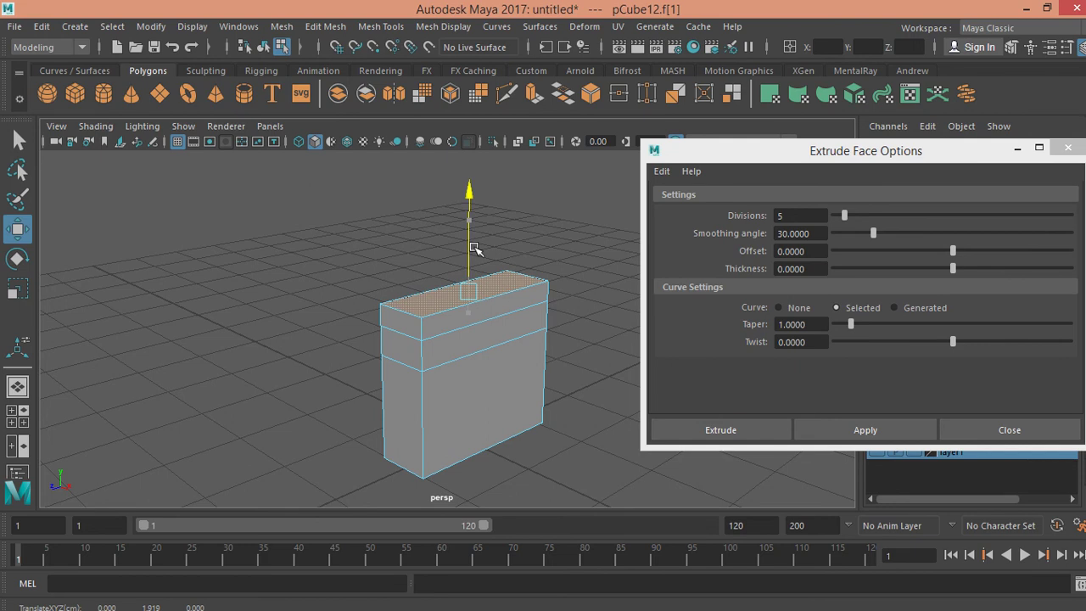
- Extrude the top face a third time and raise it slightly
click(867, 424)
click(472, 284)
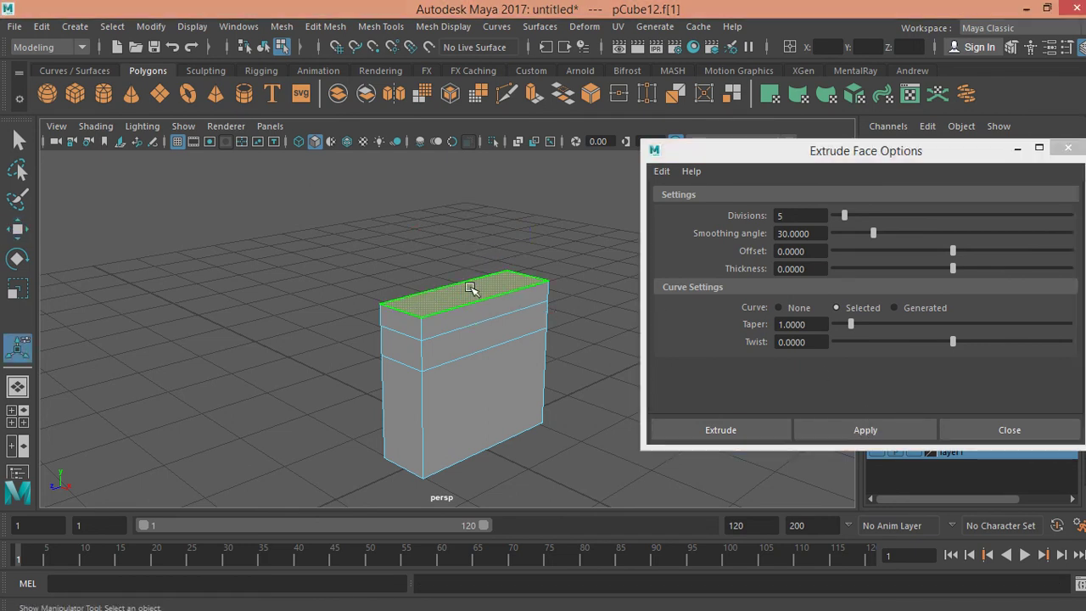
key(w)
drag(467, 249, 472, 212)
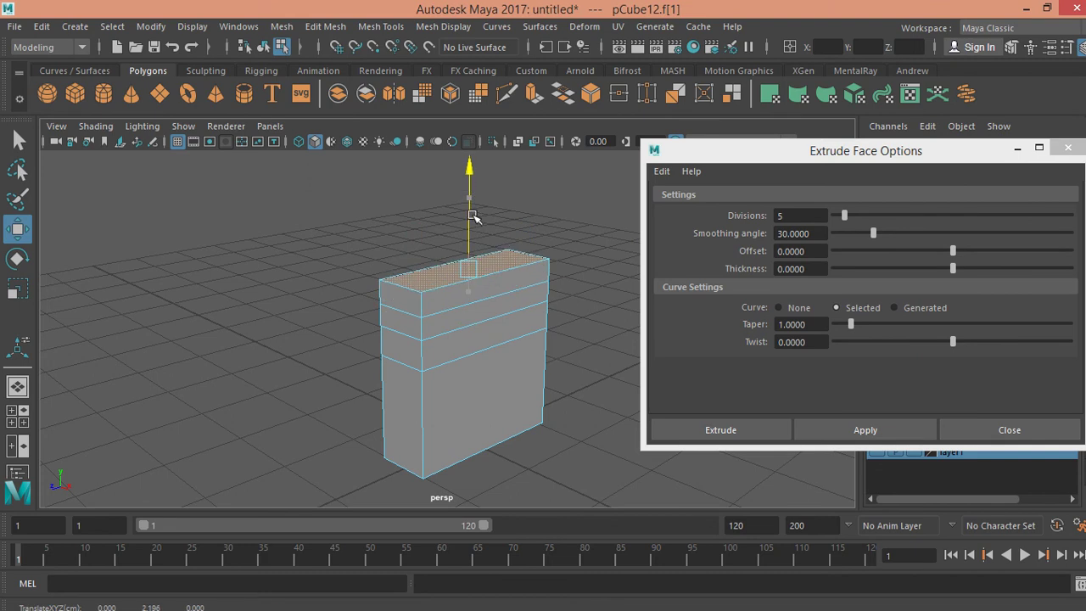
key(q)
- Add a final raised extrusion on top and close the Extrude options
click(885, 429)
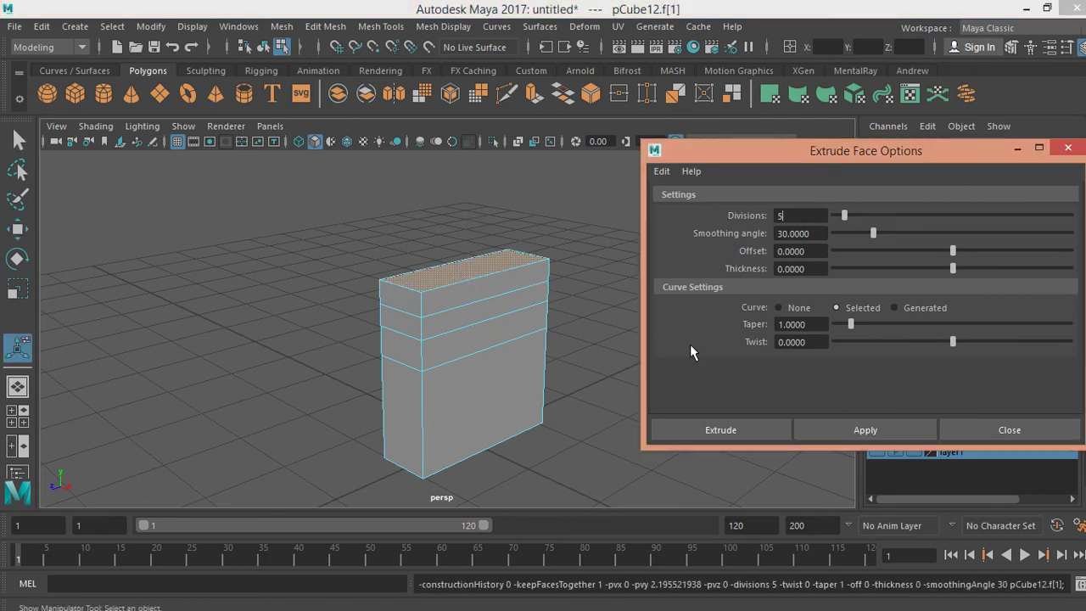
click(475, 264)
key(w)
drag(470, 228, 473, 203)
key(q)
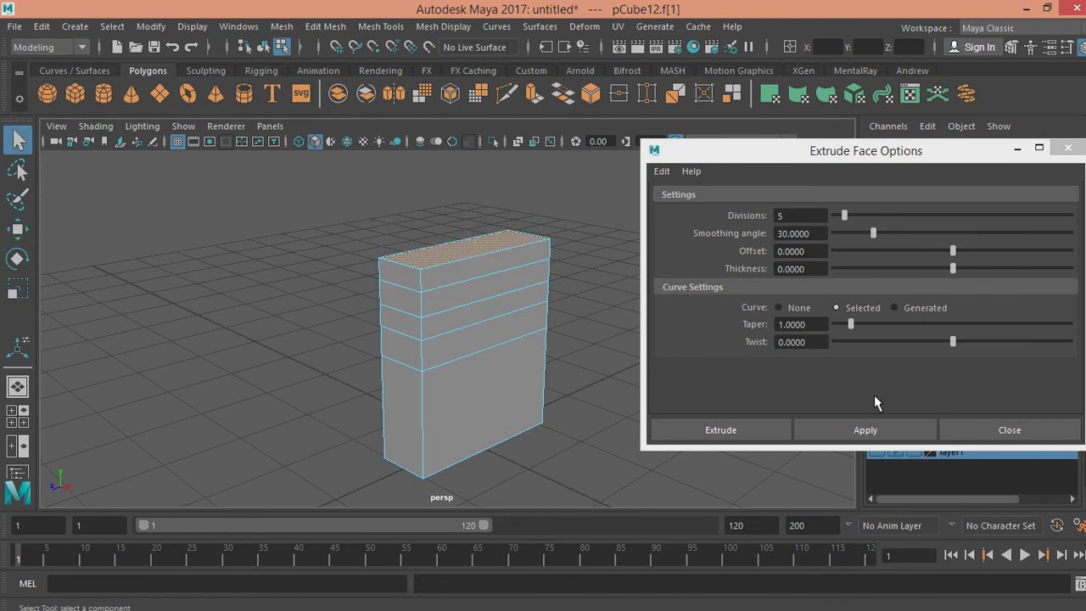
click(953, 424)
mouse_move(577, 323)
alt+mouse_down()
mouse_move(443, 294)
mouse_move(449, 322)
alt+mouse_up()
mouse_move(264, 600)
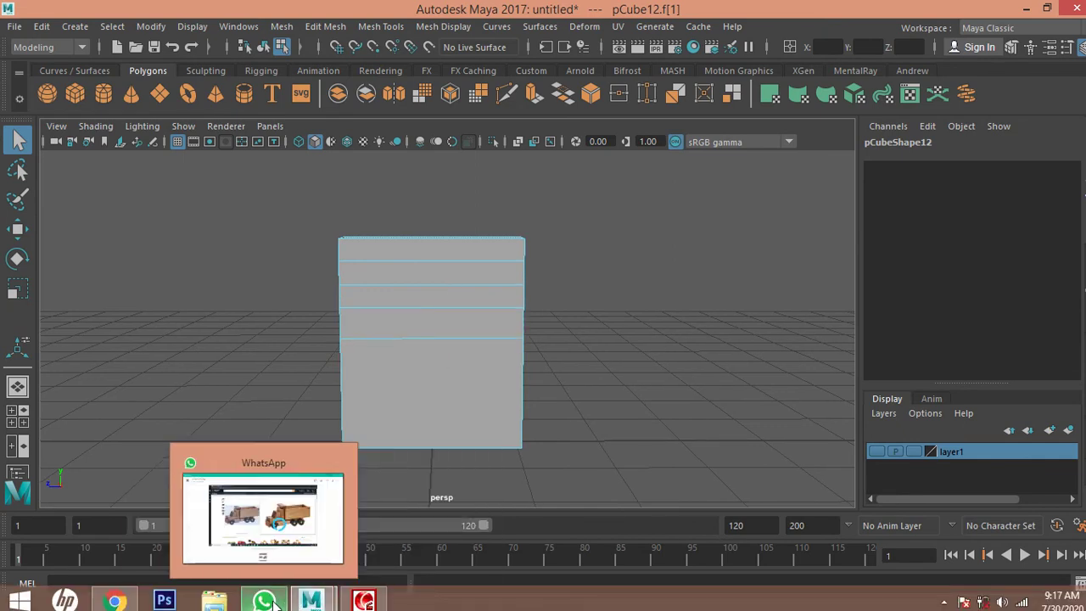
click(280, 544)
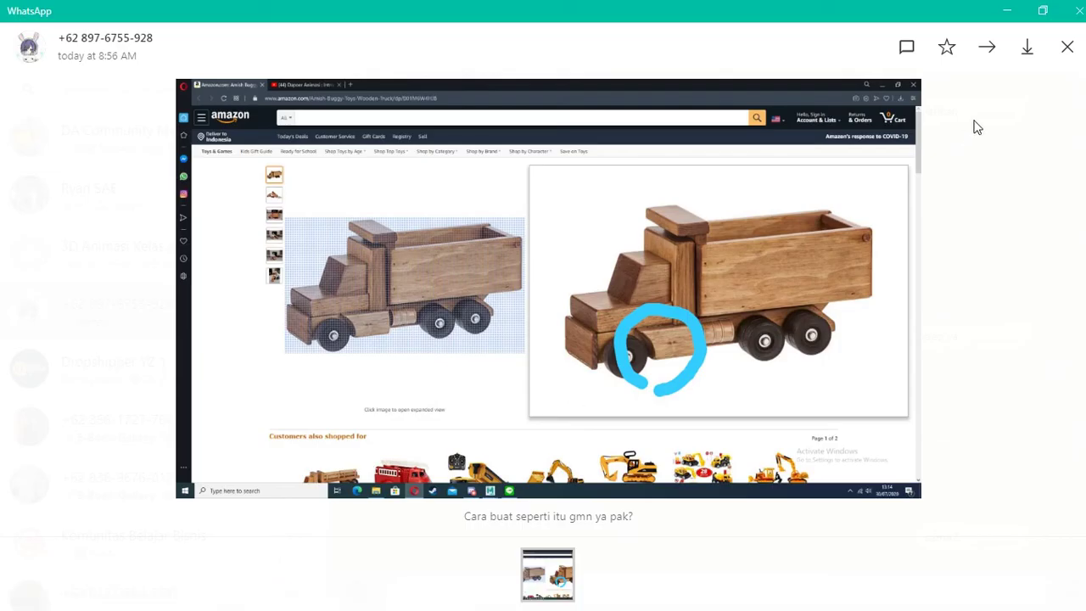
click(1010, 11)
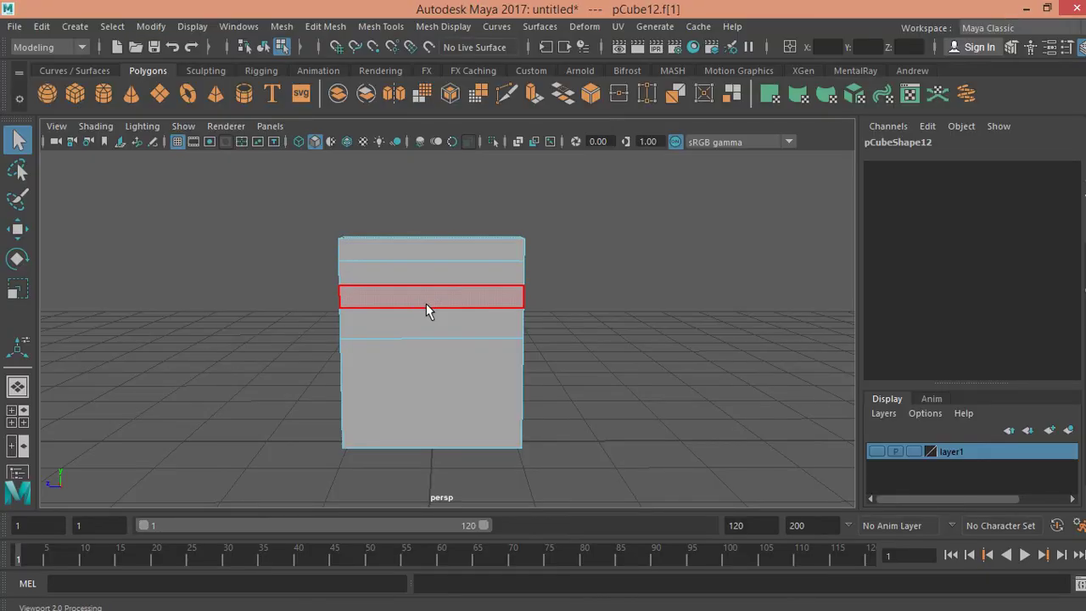
mouse_move(362, 328)
right_down()
mouse_move(330, 267)
mouse_move(296, 144)
right_up()
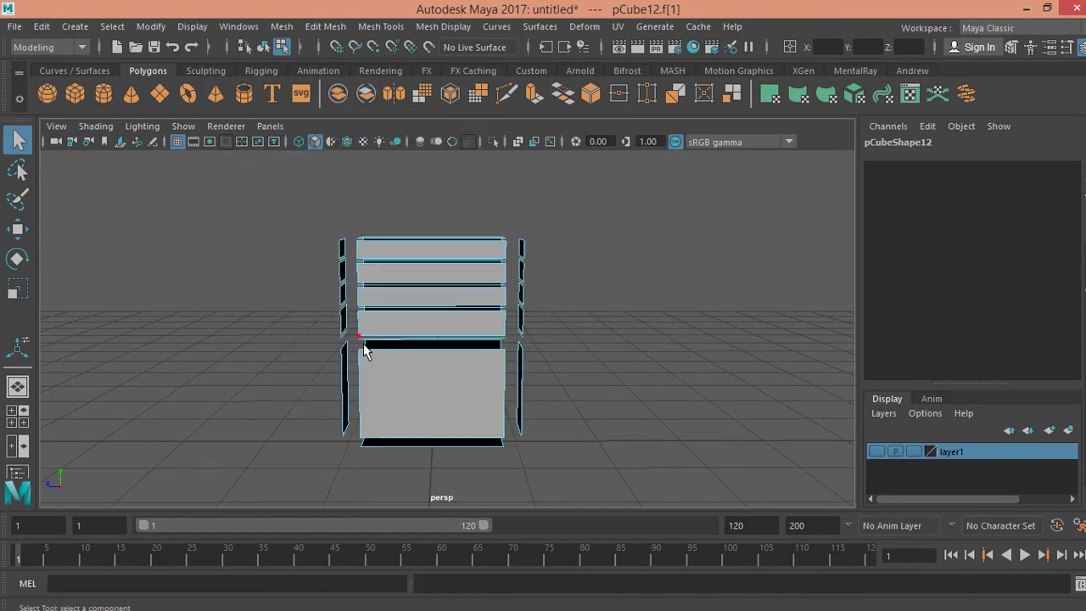
click(382, 312)
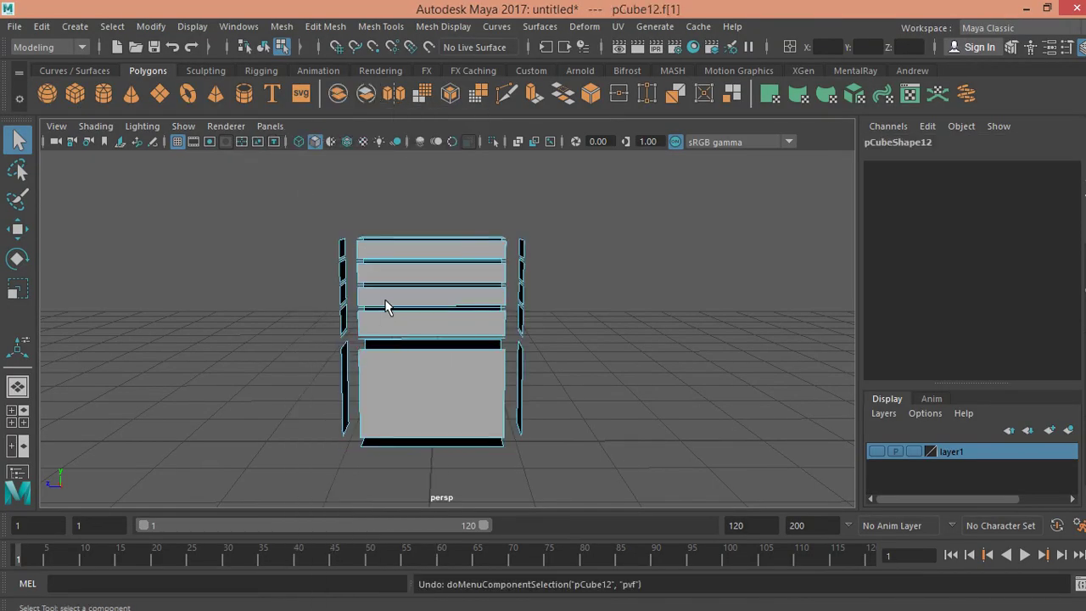
right_drag(316, 212, 337, 147)
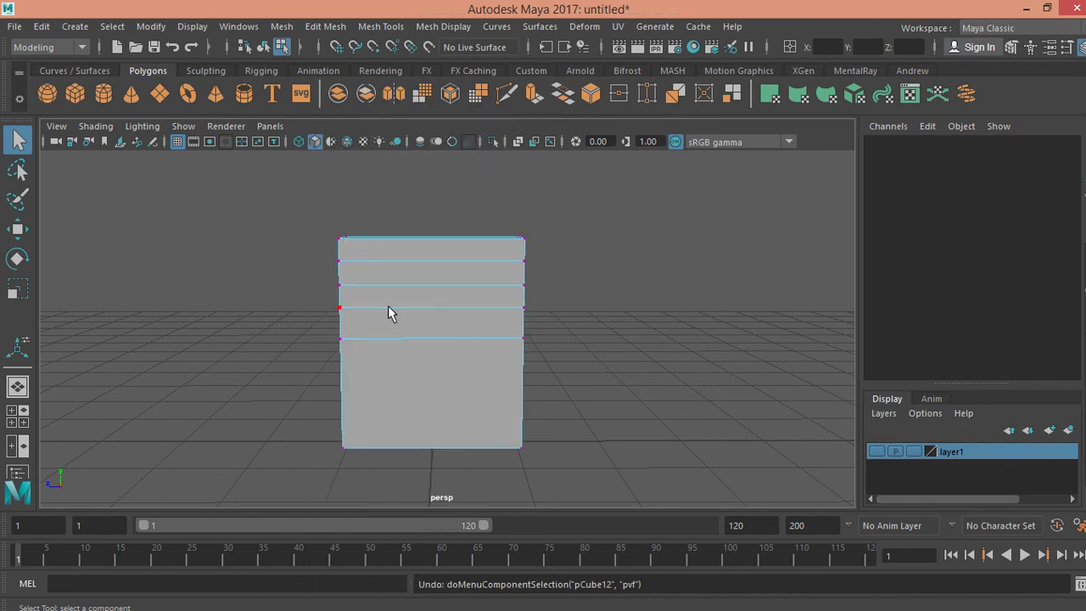
- In the zoomed side view, shift the block's left column of vertices inward
key(space)
key(space)
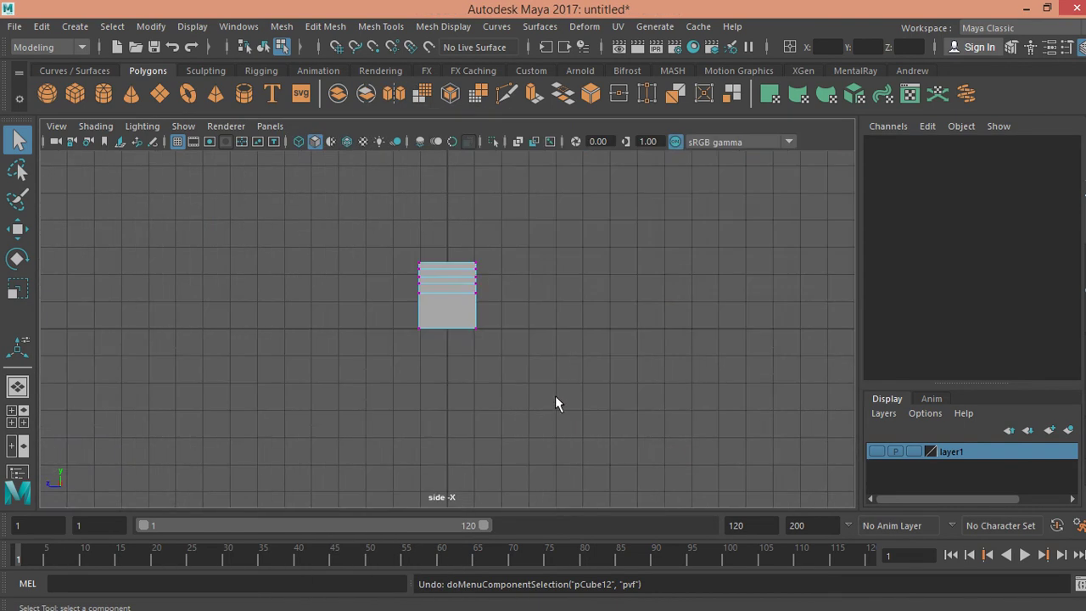
scroll(372, 296, up, 3)
scroll(402, 323, up, 3)
scroll(448, 348, up, 3)
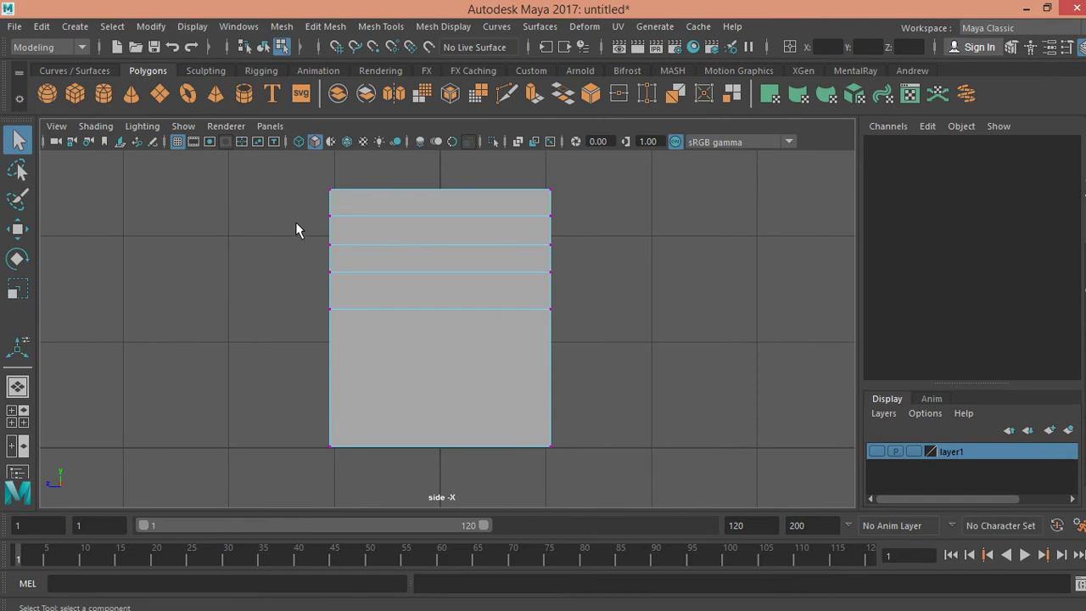
drag(369, 418, 371, 424)
key(w)
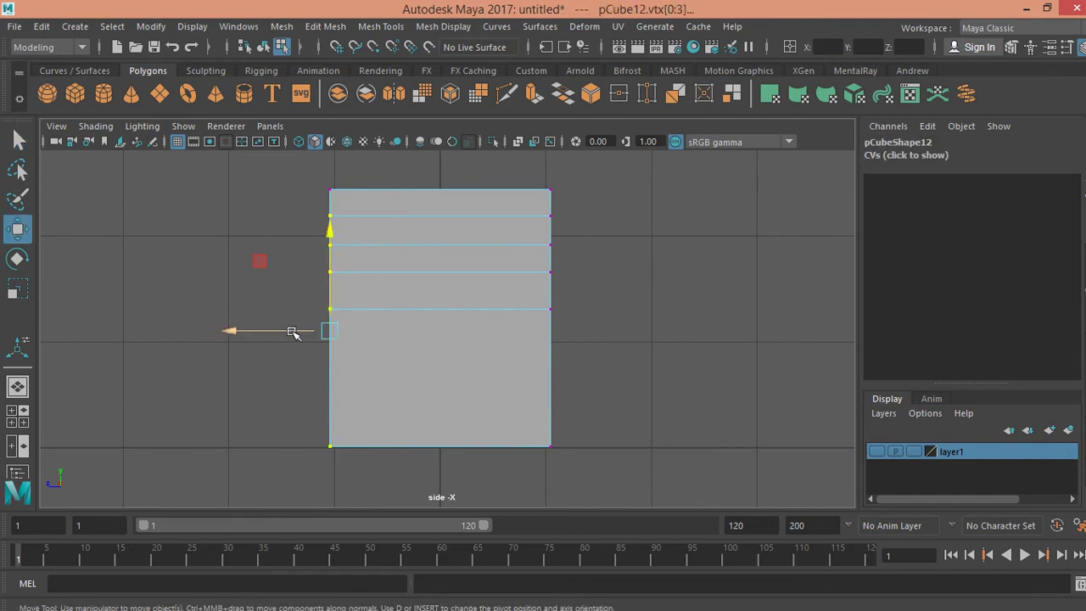
drag(292, 333, 314, 333)
- Push the lower-left vertices progressively further right to form a concave front curve
drag(327, 235, 407, 468)
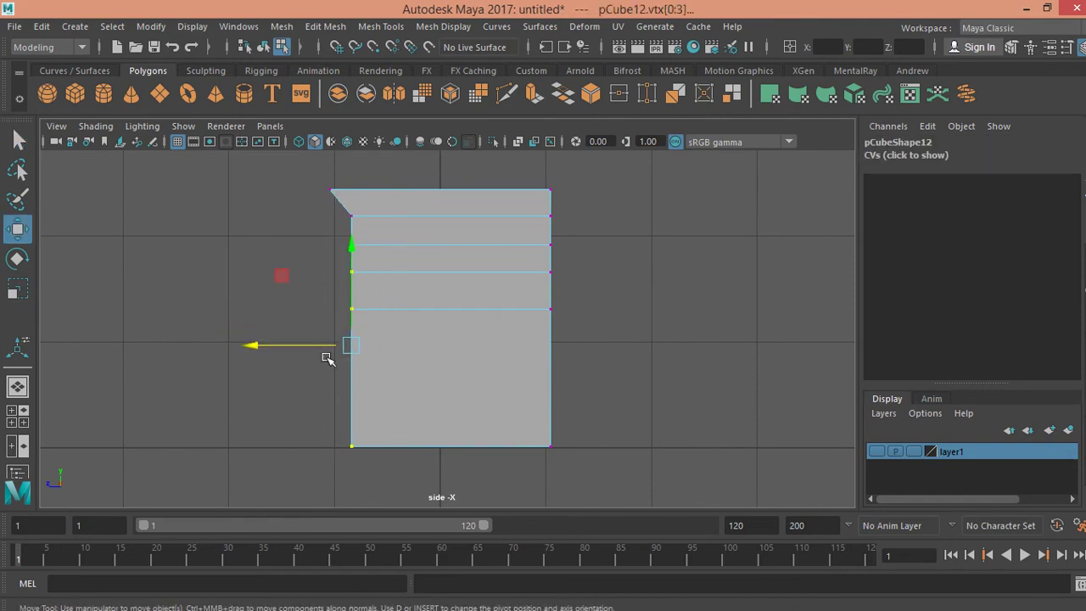
drag(318, 345, 333, 348)
drag(342, 259, 378, 454)
drag(314, 359, 333, 359)
drag(356, 300, 377, 454)
drag(357, 382, 372, 382)
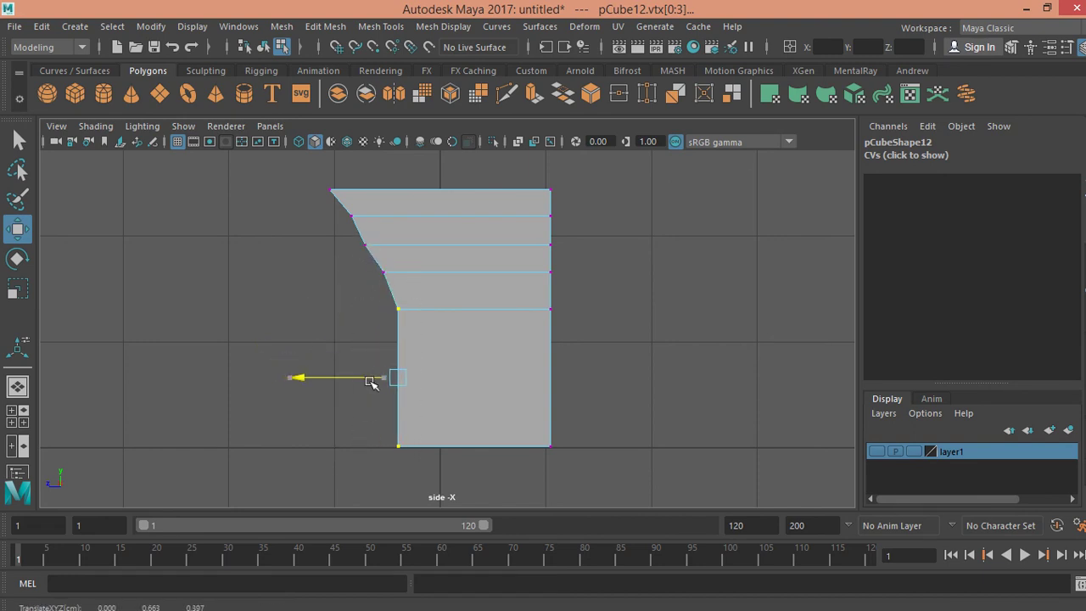
click(364, 245)
drag(328, 246, 339, 246)
click(383, 272)
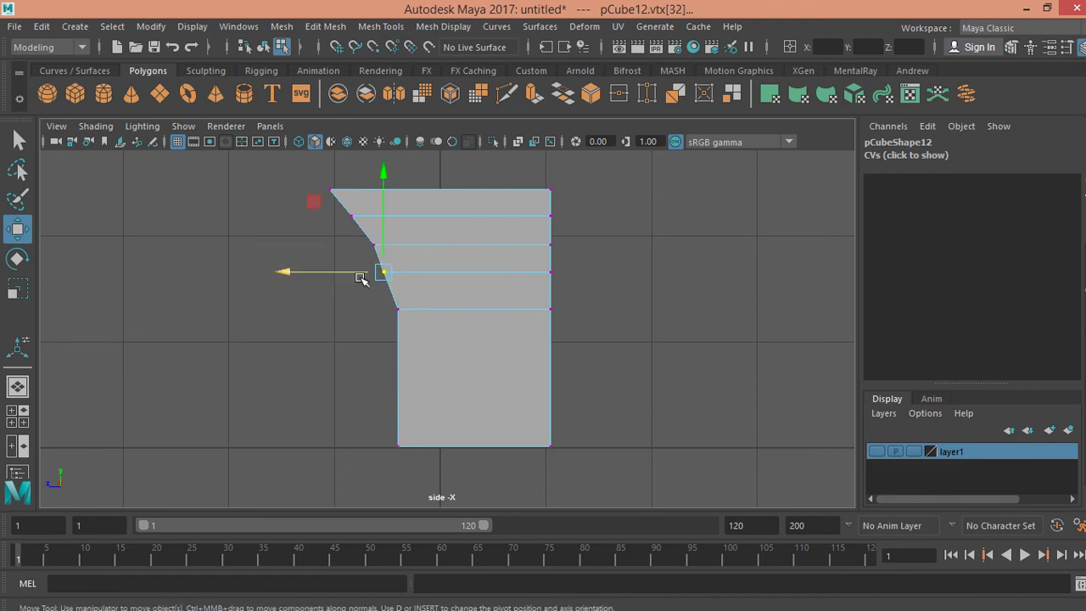
- Squash the whole block to about half its height and raise its bottom edge
key(q)
drag(287, 194, 608, 485)
key(r)
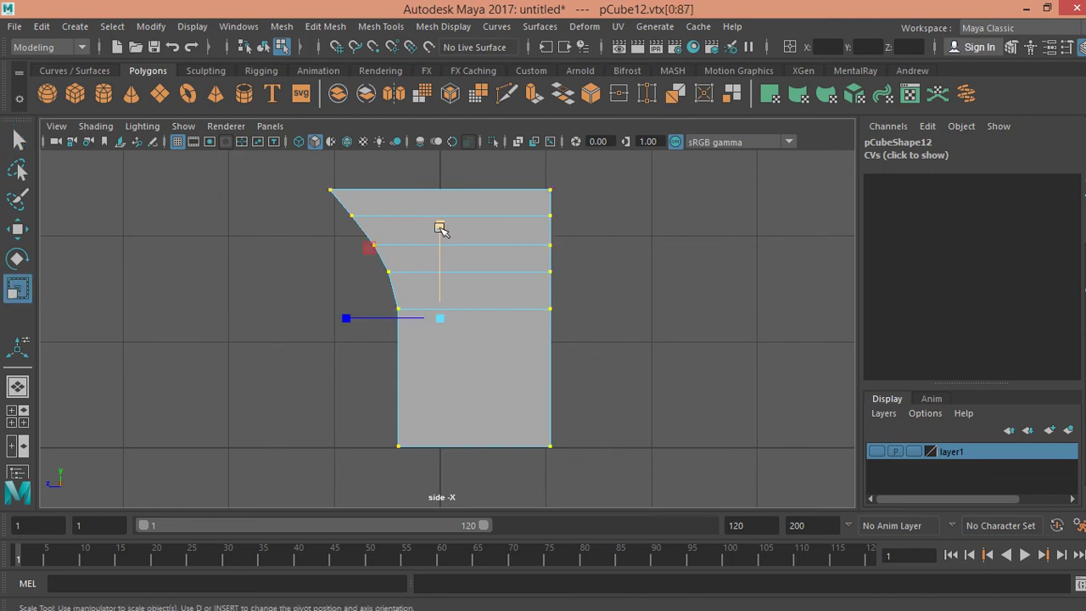
drag(440, 227, 443, 272)
key(q)
drag(367, 346, 557, 414)
key(w)
drag(472, 348, 475, 298)
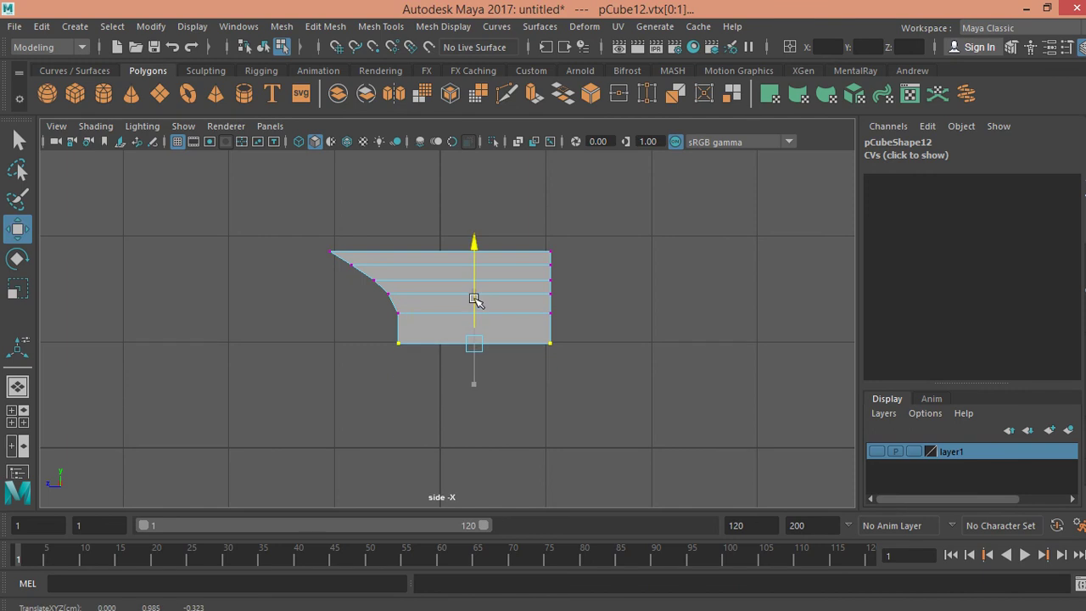
- Pull the back column slightly inward and scale the curved-front vertices inward
key(q)
drag(486, 229, 572, 392)
key(w)
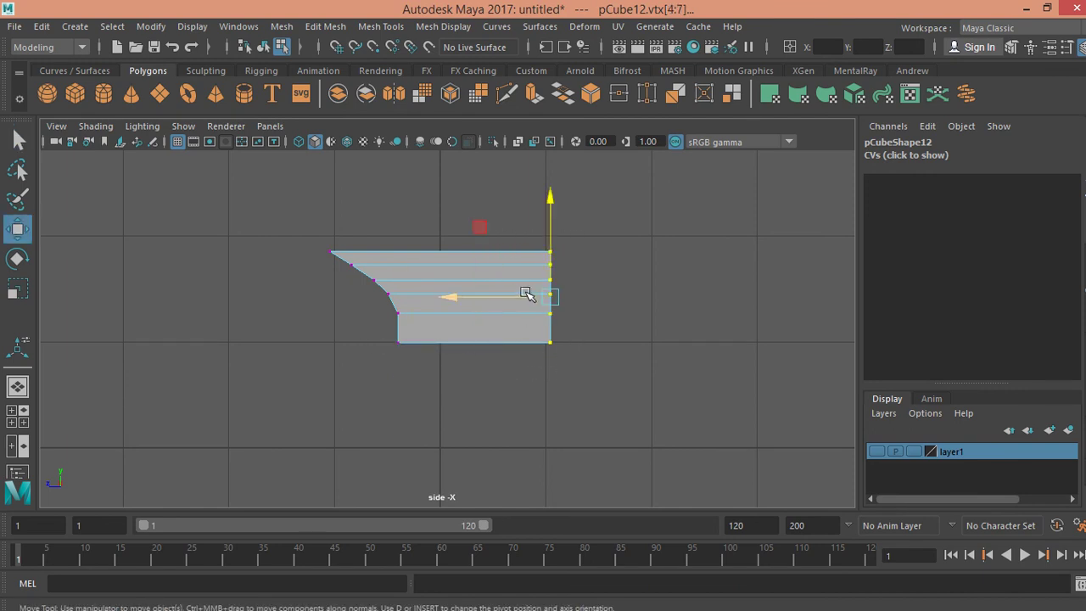
drag(527, 294, 516, 294)
key(q)
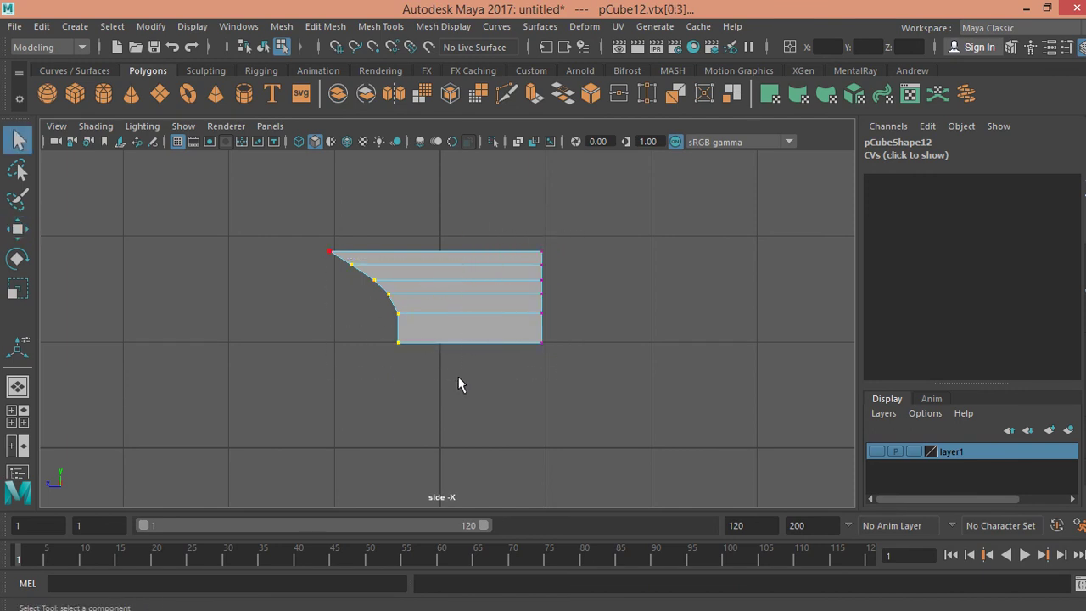
drag(442, 356, 442, 356)
key(r)
drag(281, 299, 310, 302)
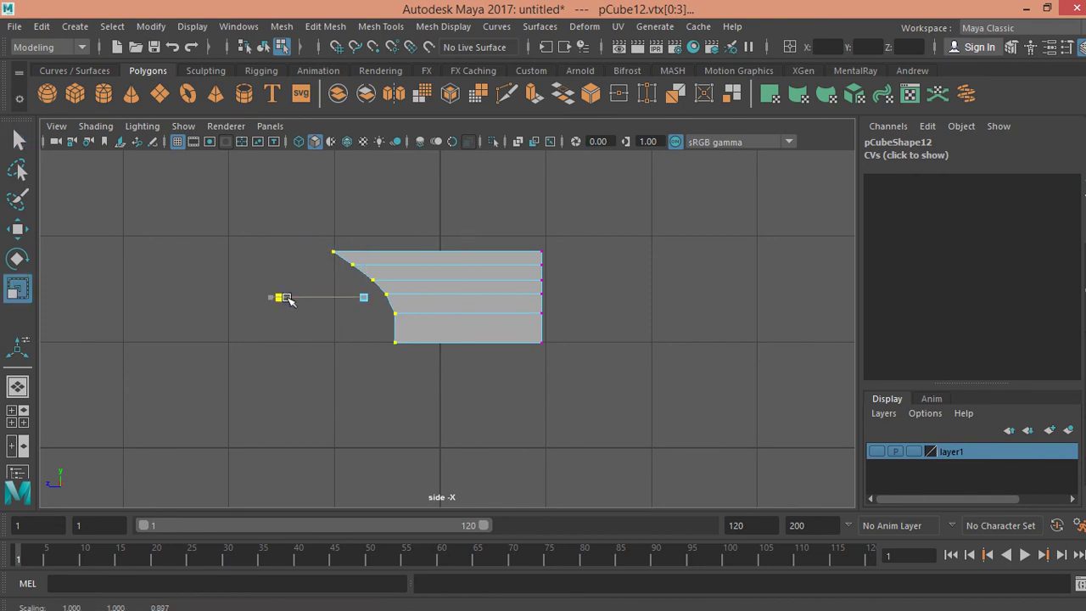
- Return the cab block to Object Mode with the perspective view maximized
key(q)
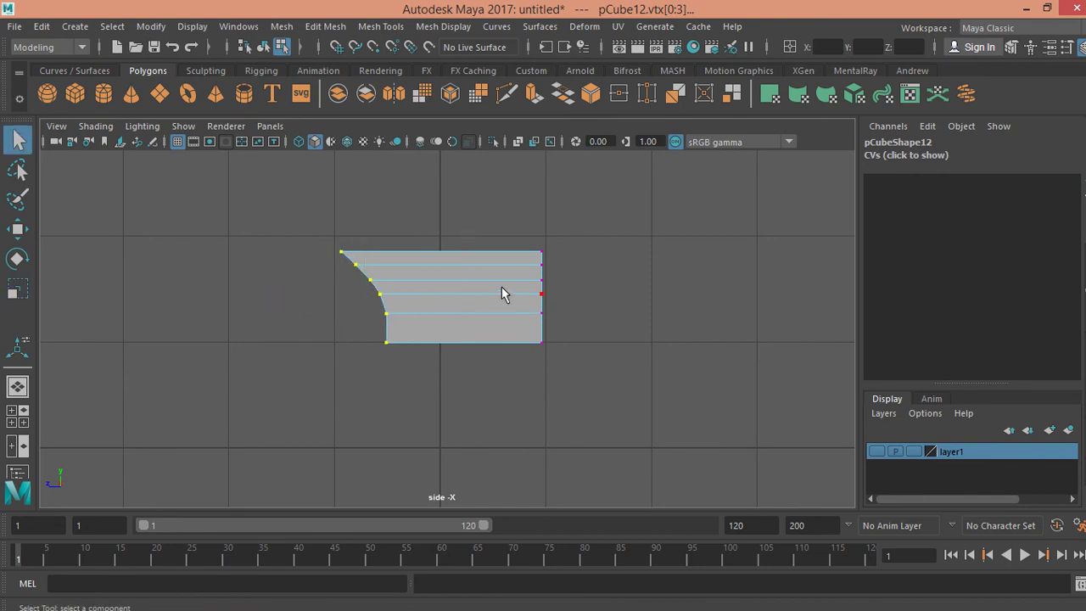
right_click(488, 287)
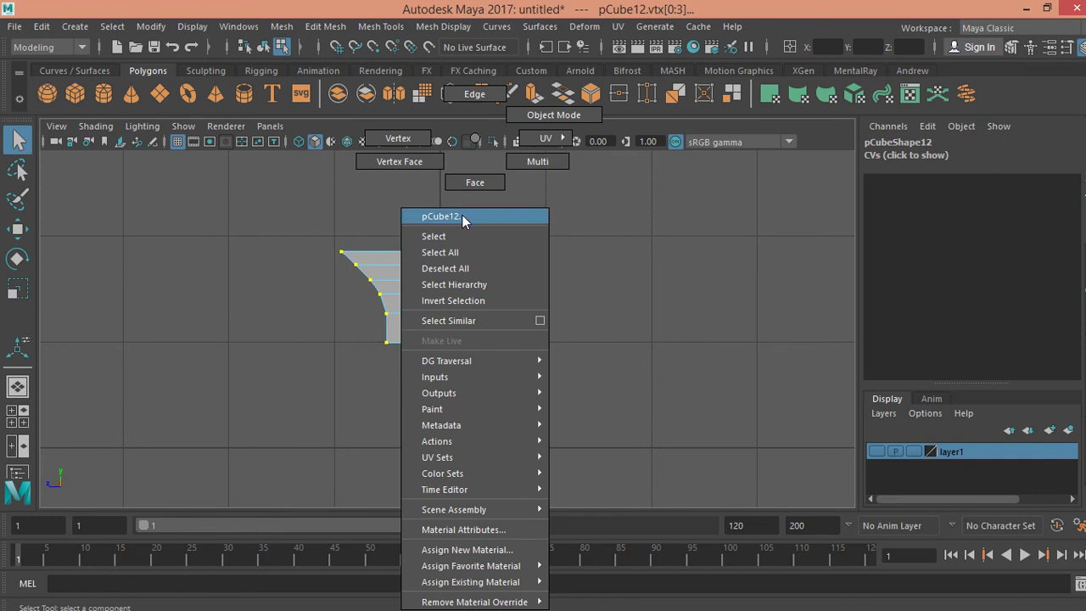
click(480, 93)
key(space)
right_click(562, 241)
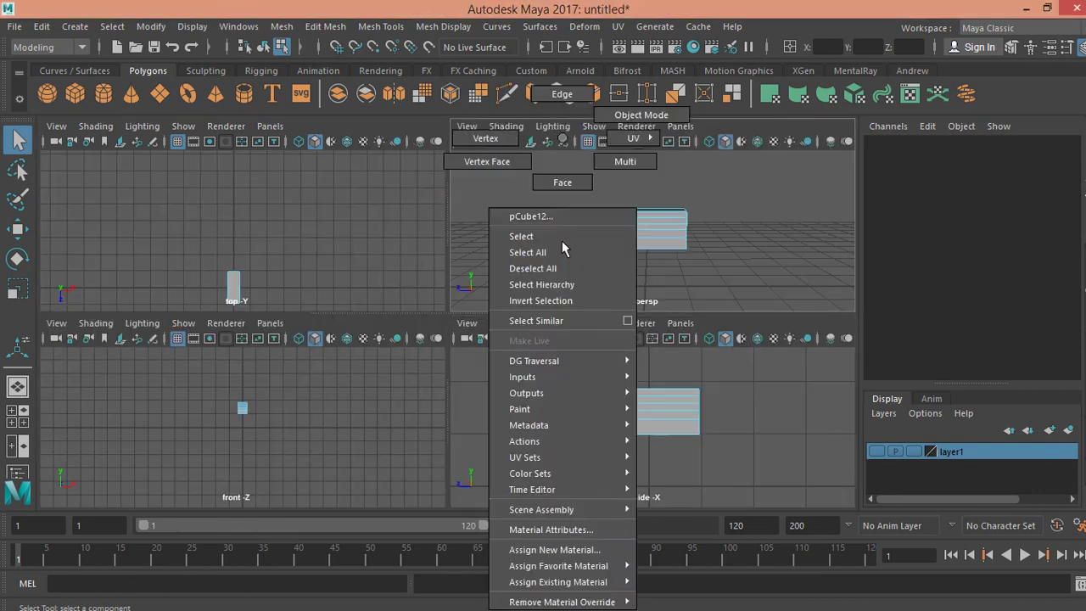
click(572, 113)
key(space)
- Scale the block down along X to about 0.438, then deselect it
alt+drag(431, 283, 472, 307)
alt+right_drag(473, 308, 514, 339)
key(r)
drag(516, 475, 492, 467)
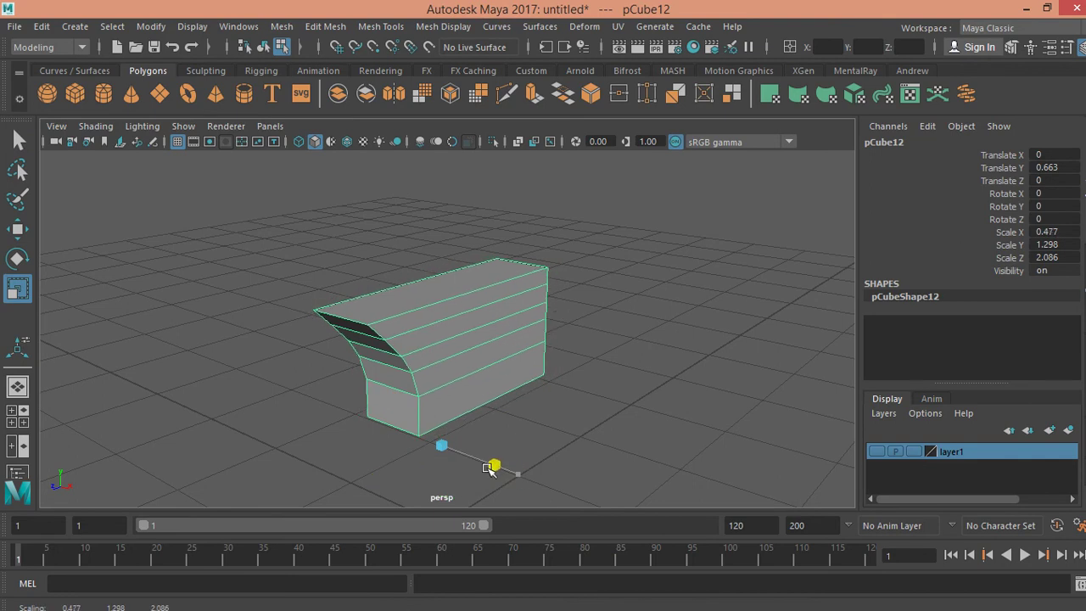
key(q)
alt+drag(475, 357, 283, 264)
drag(225, 211, 626, 447)
key(space)
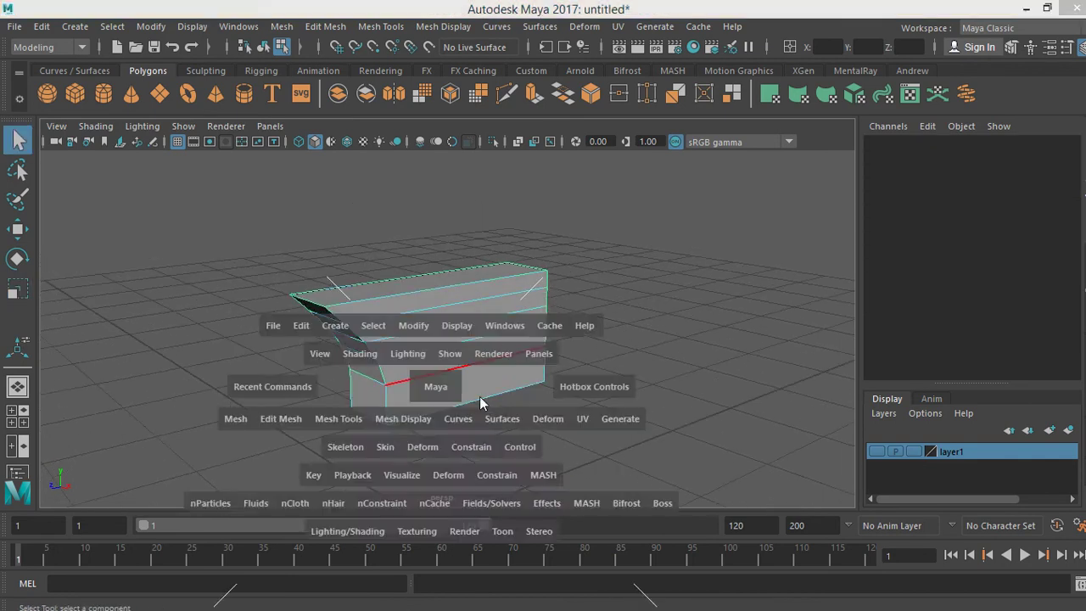
key(space)
- In Edge mode, select the block's bottom outline edges in the side view
right_drag(430, 267, 411, 96)
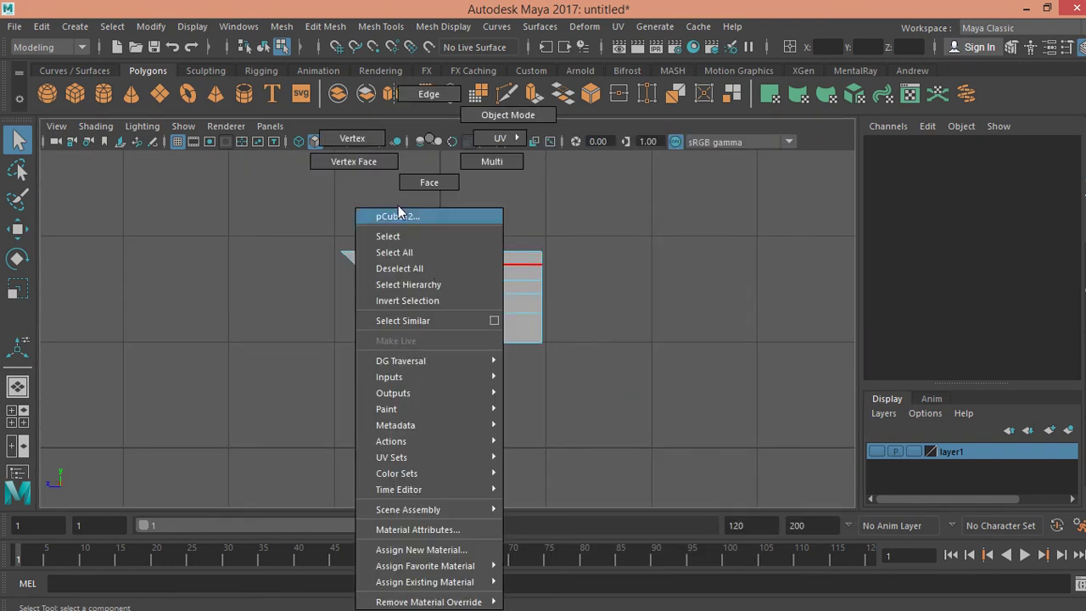
alt+right_drag(403, 345, 523, 351)
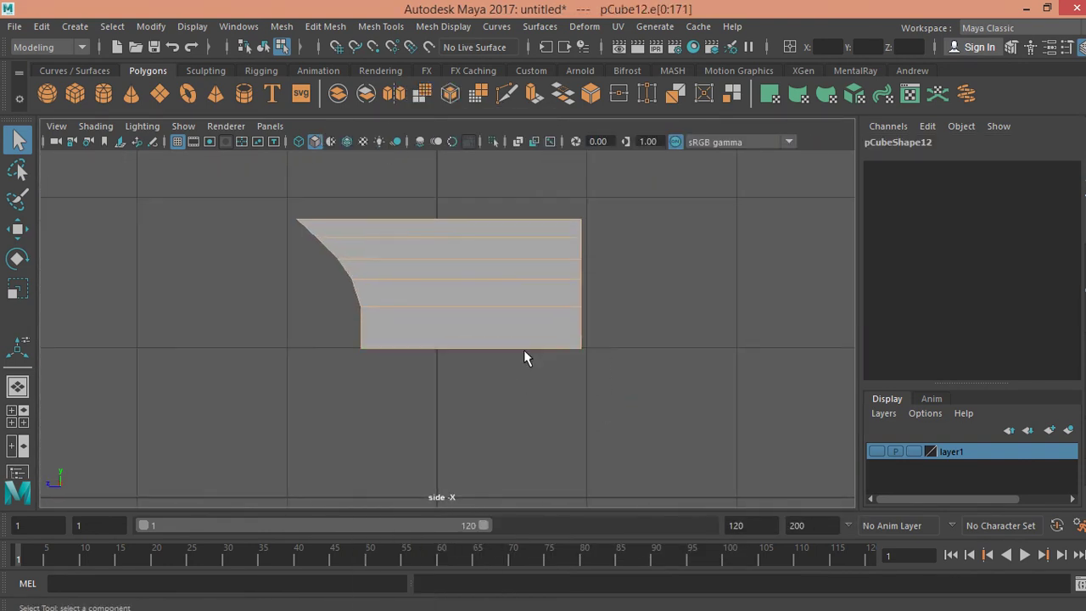
drag(495, 316, 498, 318)
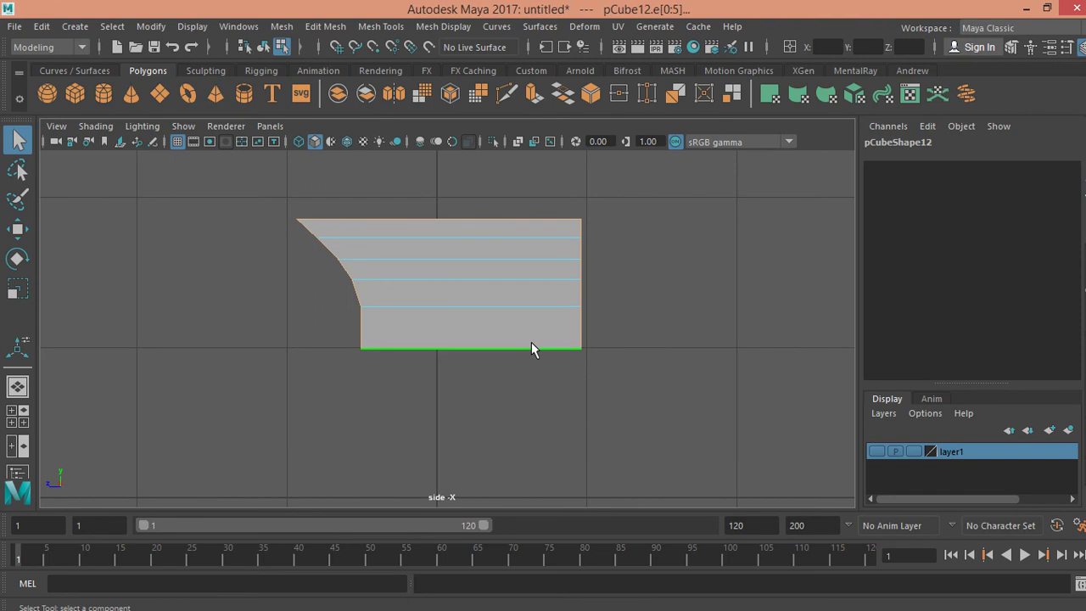
key(space)
- Add the outline edges from the front view and check them in perspective
scroll(280, 415, up, 3)
scroll(298, 419, up, 2)
scroll(216, 384, up, 2)
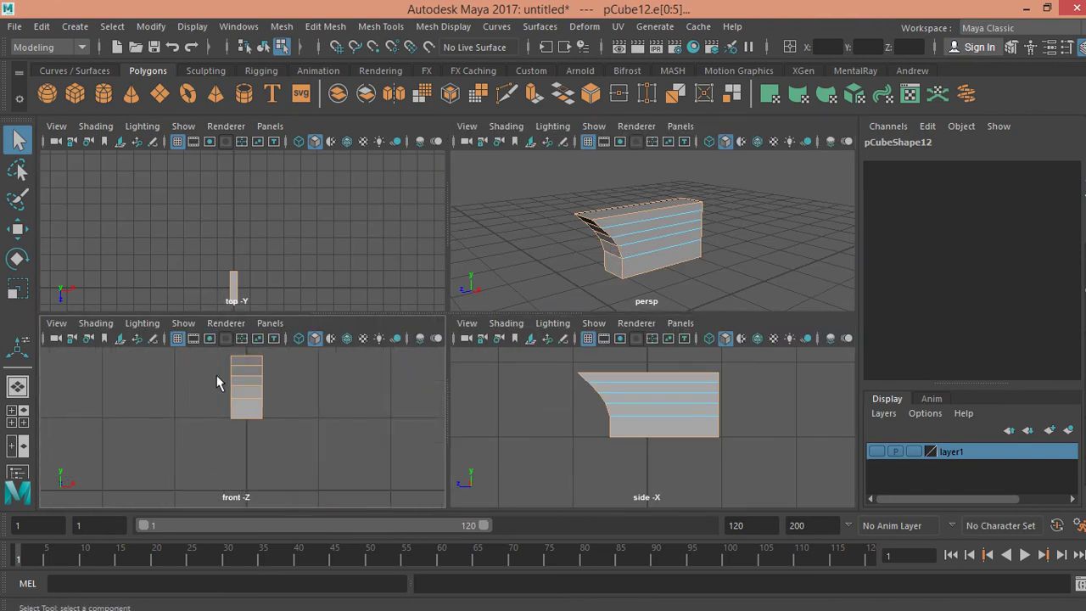
scroll(216, 384, up, 1)
scroll(218, 416, up, 2)
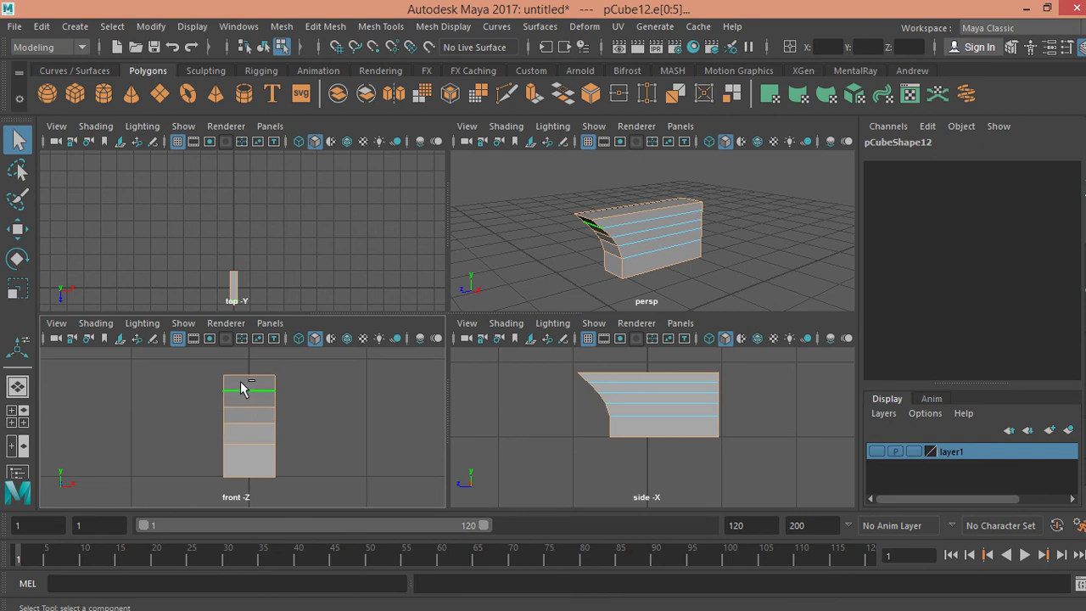
drag(258, 451, 260, 453)
mouse_move(571, 264)
alt+mouse_down()
mouse_move(577, 218)
mouse_move(574, 280)
alt+mouse_up()
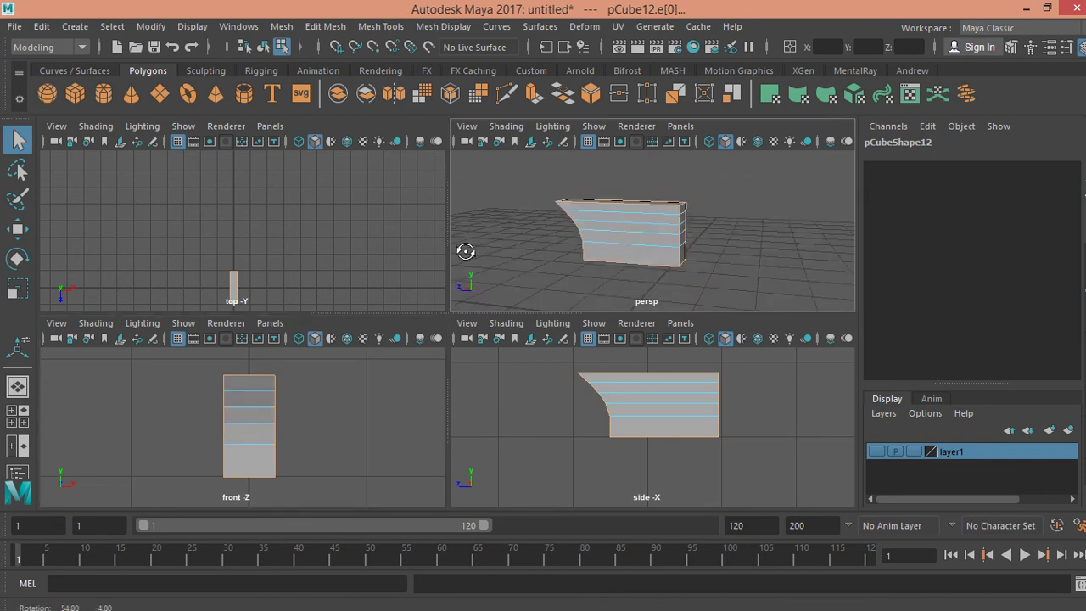
key(space)
mouse_move(463, 315)
alt+mouse_down()
mouse_move(538, 296)
mouse_move(501, 286)
mouse_move(541, 312)
alt+mouse_up()
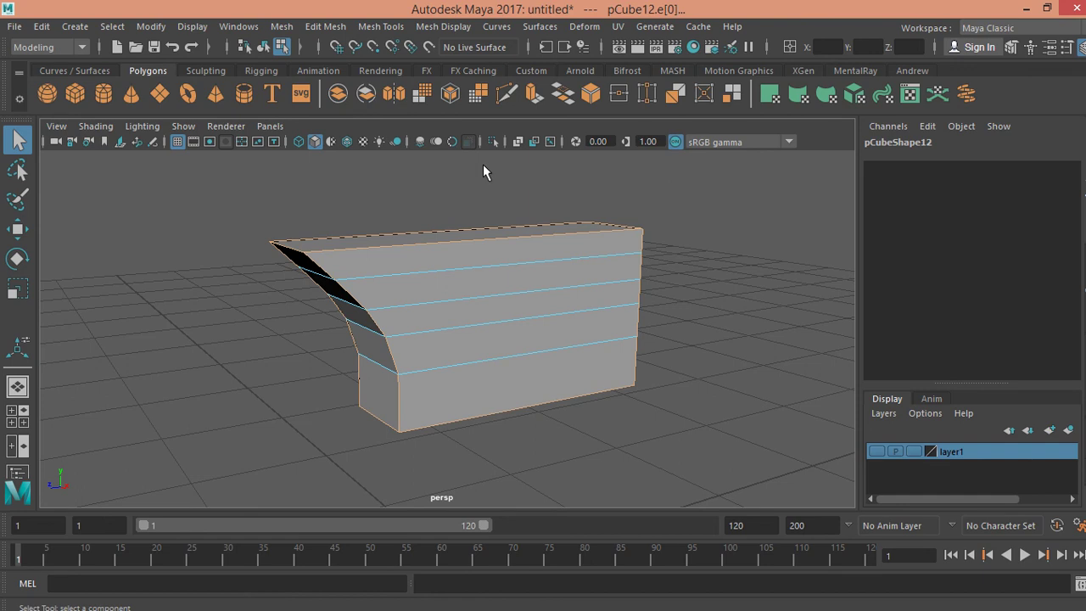
alt+drag(484, 170, 490, 180)
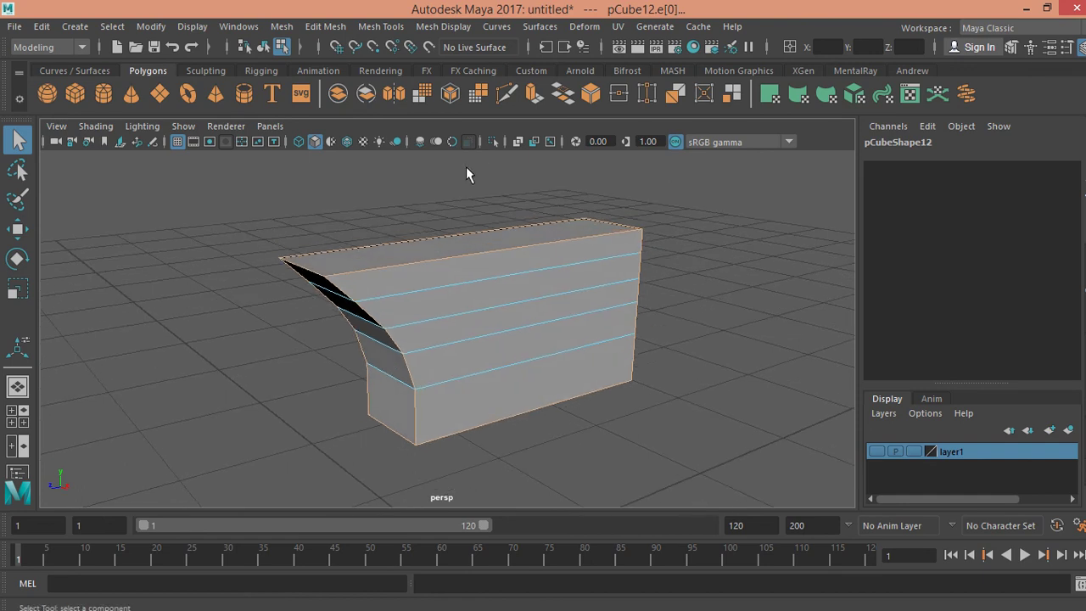
- Bevel the selected outer edges with Width 0.1 and one segment
click(326, 26)
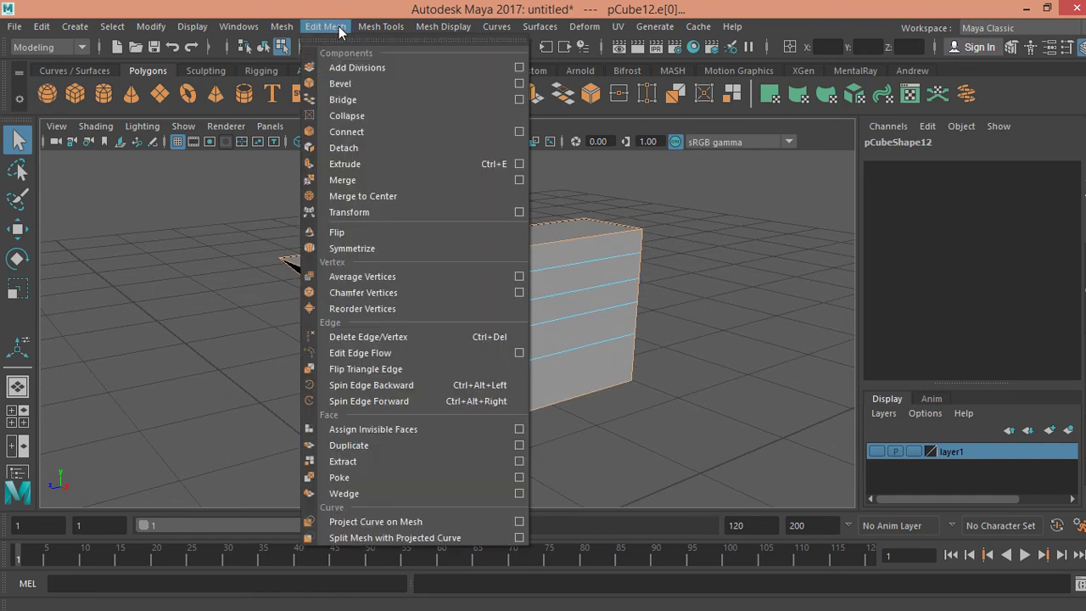
click(516, 83)
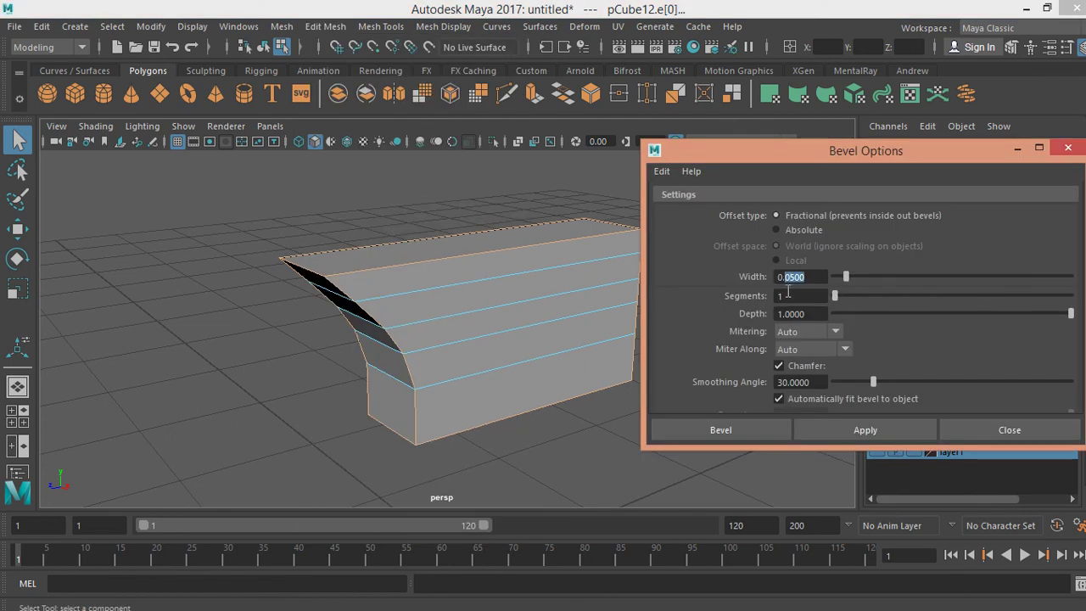
click(871, 428)
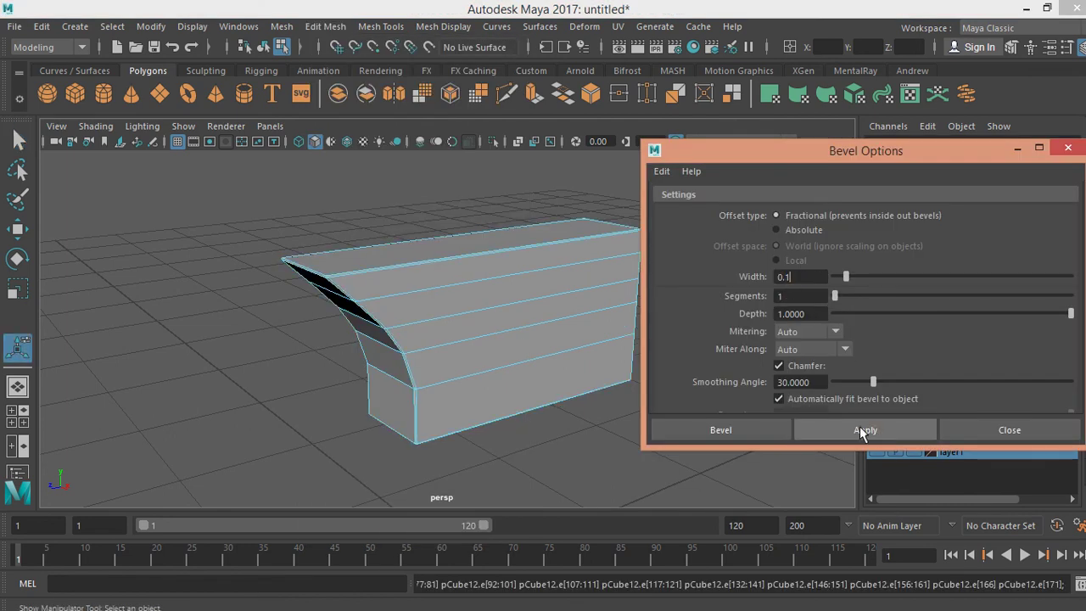
click(1010, 430)
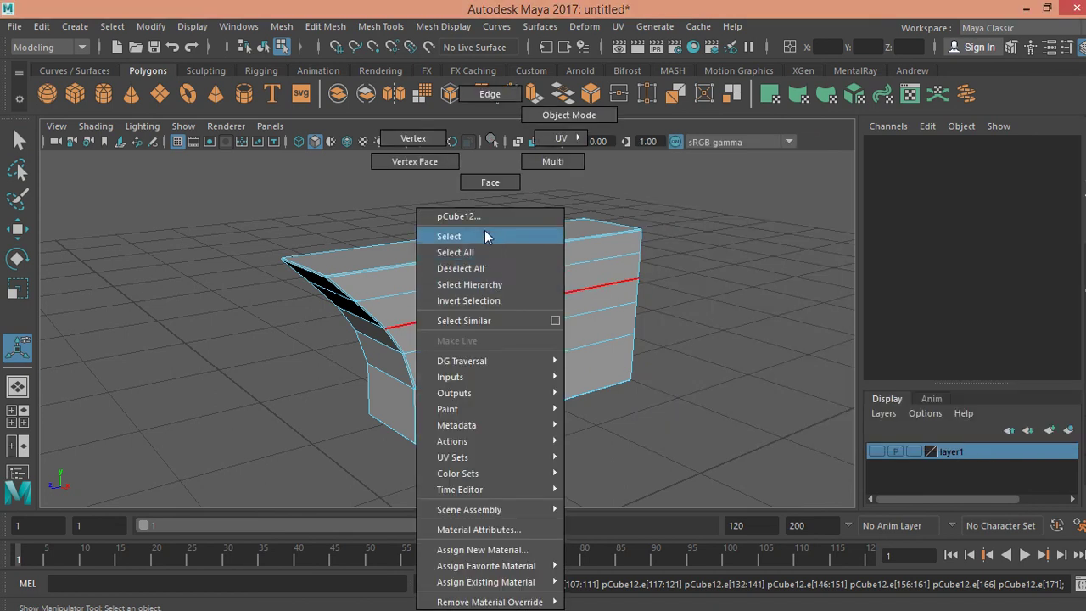
- In Face mode, soften the edges of two curved-front faces
right_drag(491, 295, 484, 230)
mouse_move(721, 240)
alt+mouse_down()
mouse_move(541, 258)
mouse_move(504, 274)
mouse_move(681, 276)
mouse_move(301, 279)
mouse_move(521, 272)
mouse_move(528, 298)
mouse_move(506, 297)
alt+mouse_up()
key(F10)
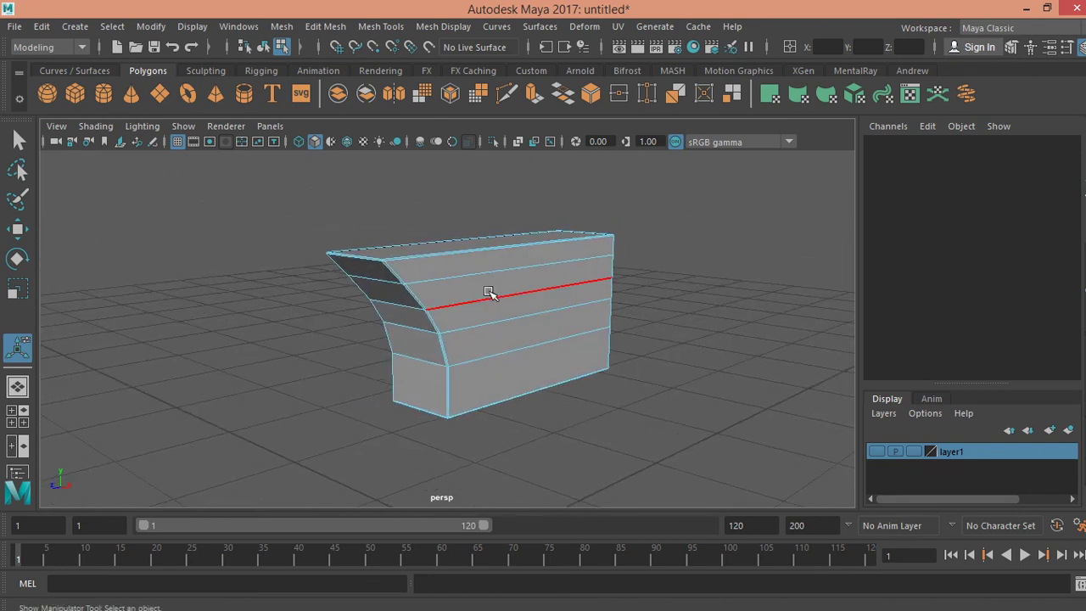
right_drag(479, 288, 477, 185)
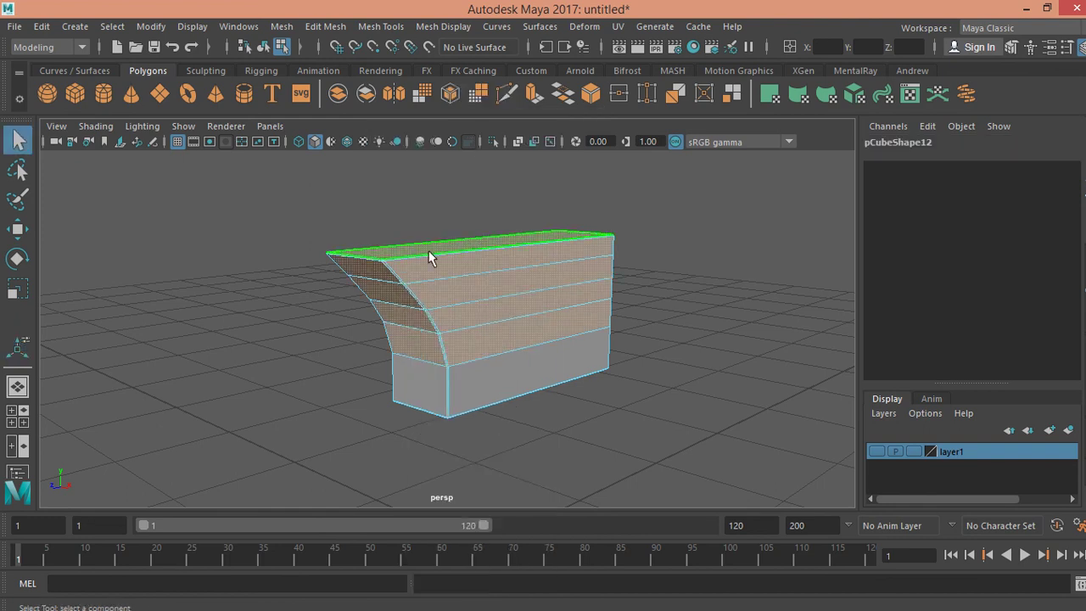
click(377, 276)
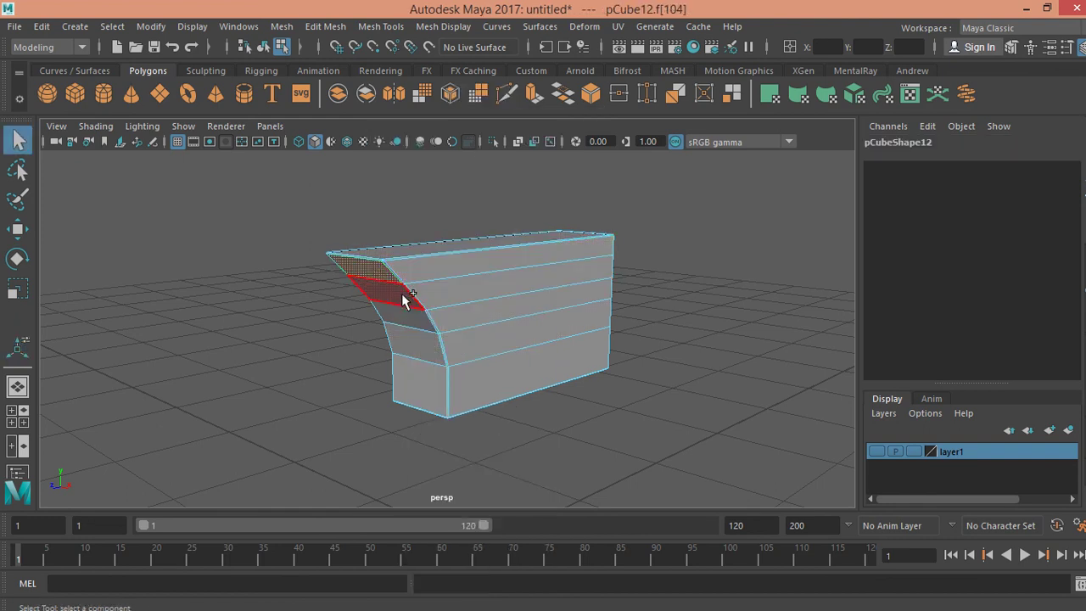
shift+click(420, 374)
click(443, 27)
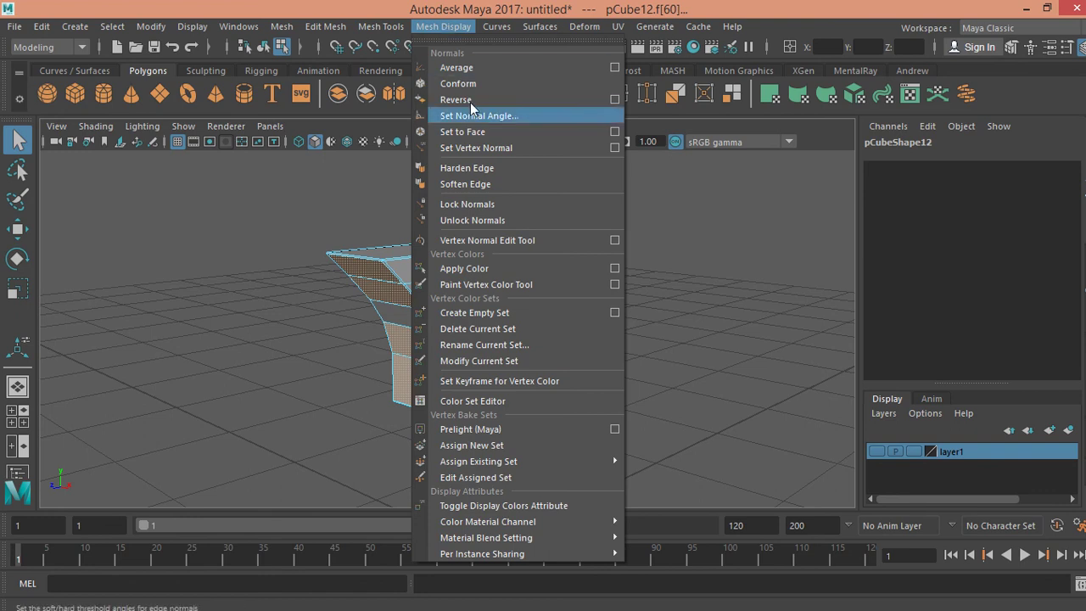
click(481, 184)
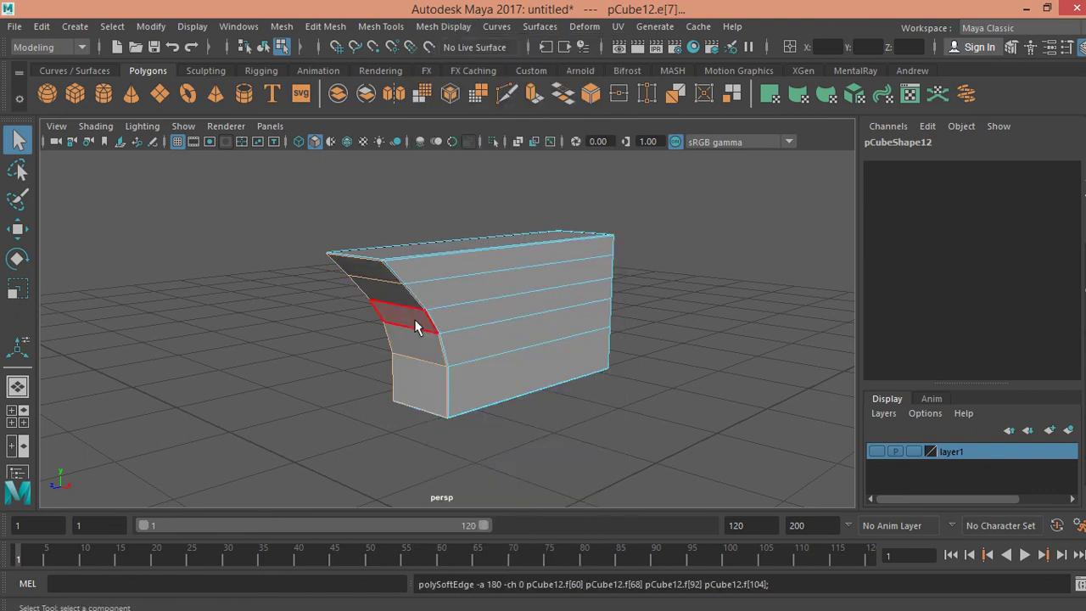
- Soften two more curved-front faces, then leave Face mode to inspect the shading
click(374, 270)
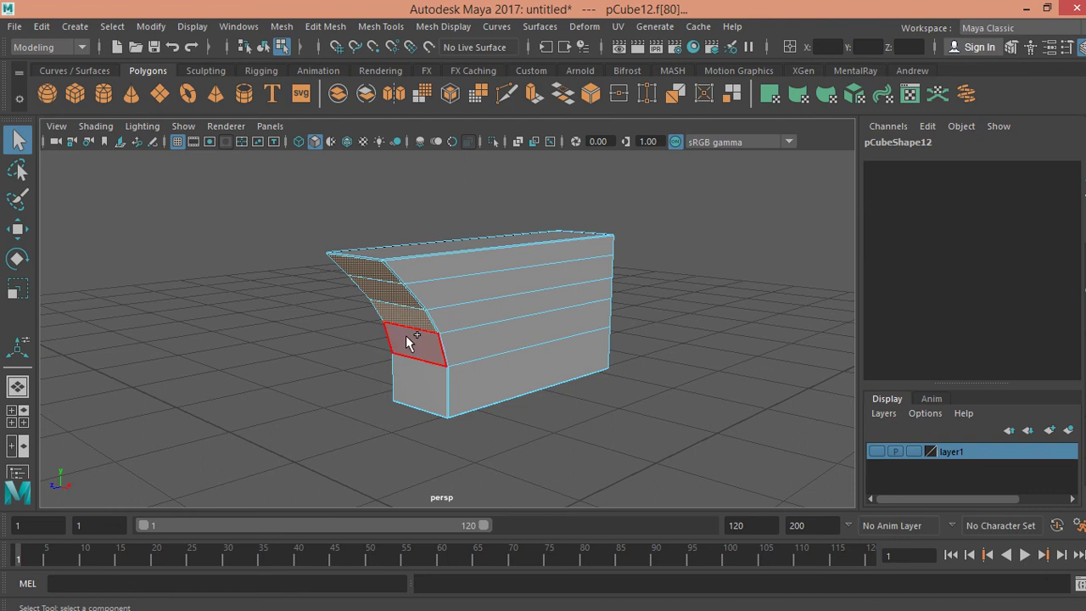
shift+click(410, 372)
click(458, 27)
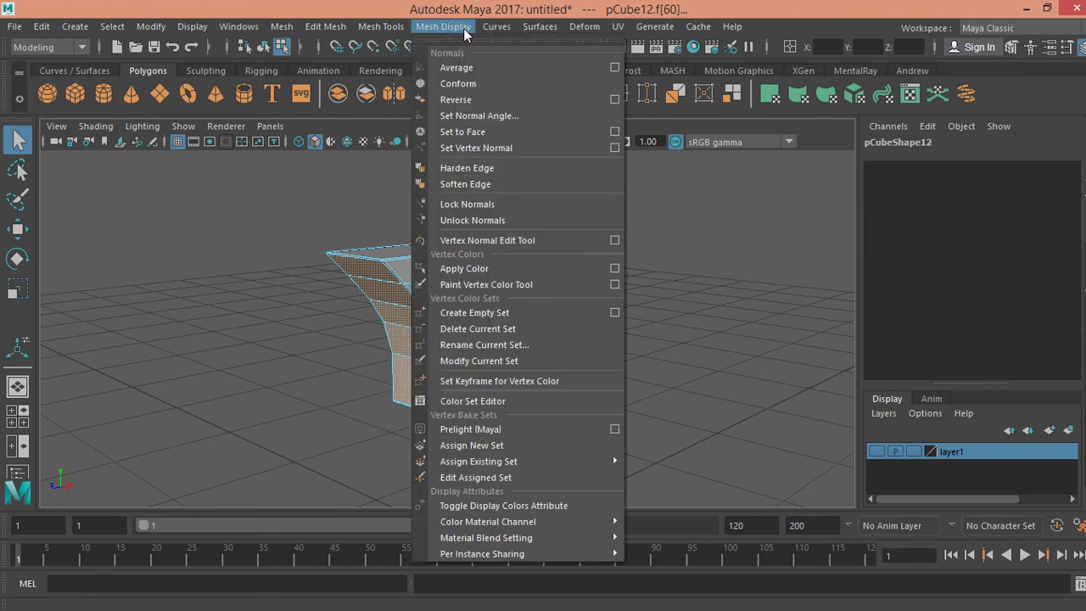
click(471, 183)
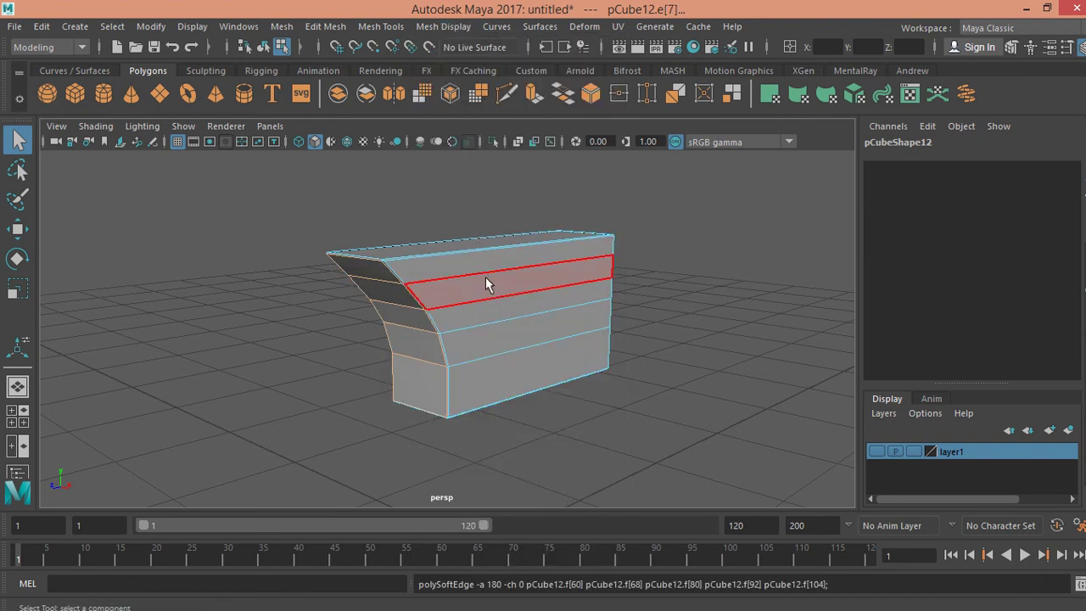
right_click(485, 280)
click(679, 202)
mouse_move(627, 219)
alt+mouse_down()
mouse_move(526, 226)
mouse_move(550, 216)
mouse_move(517, 280)
alt+mouse_up()
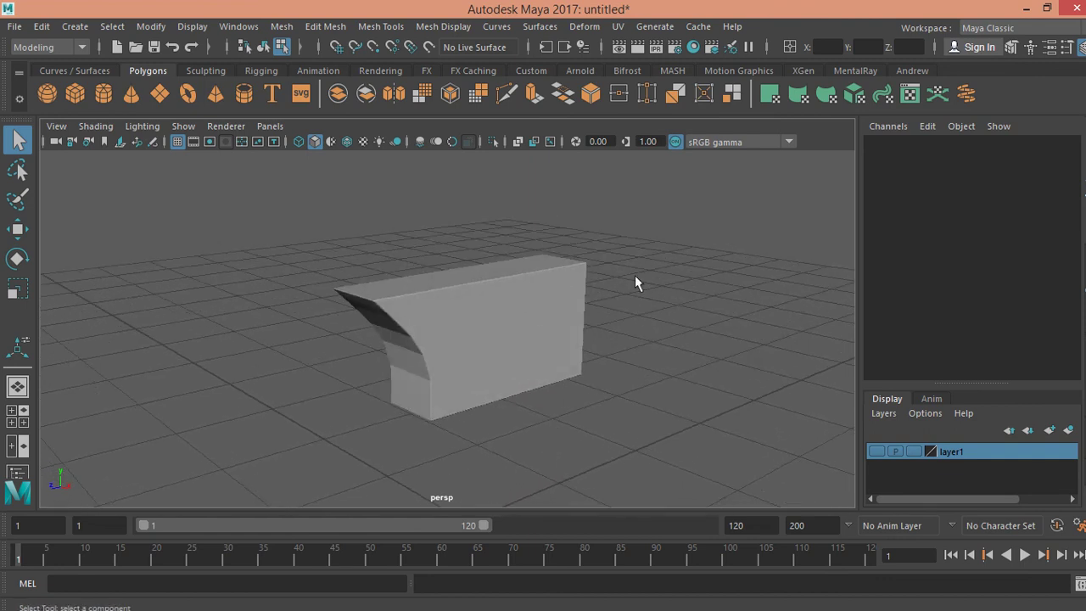
click(557, 308)
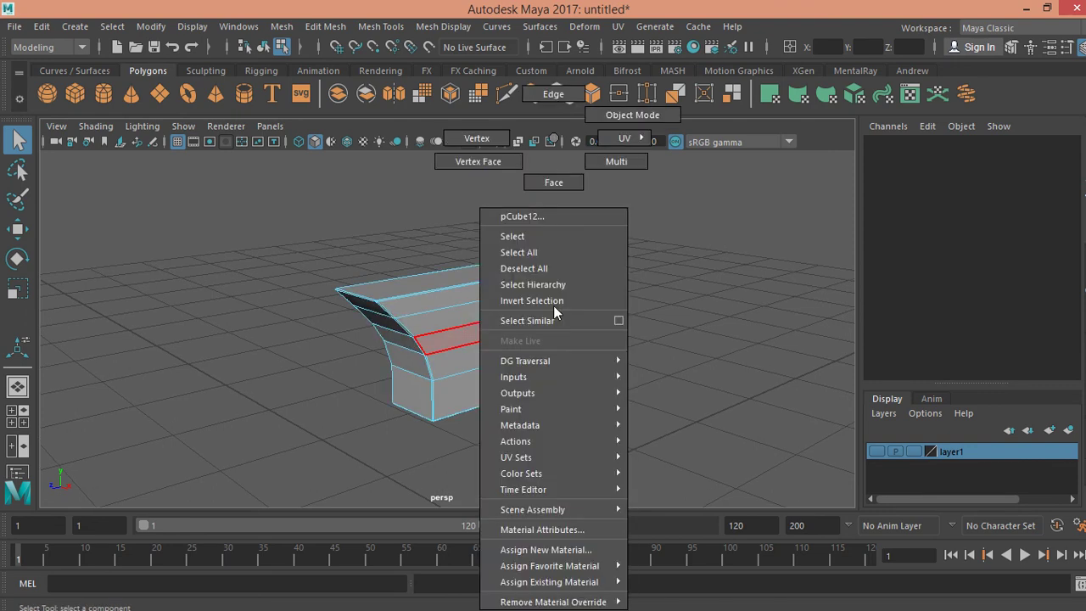
right_drag(555, 303, 553, 237)
click(658, 249)
alt+drag(658, 252, 687, 260)
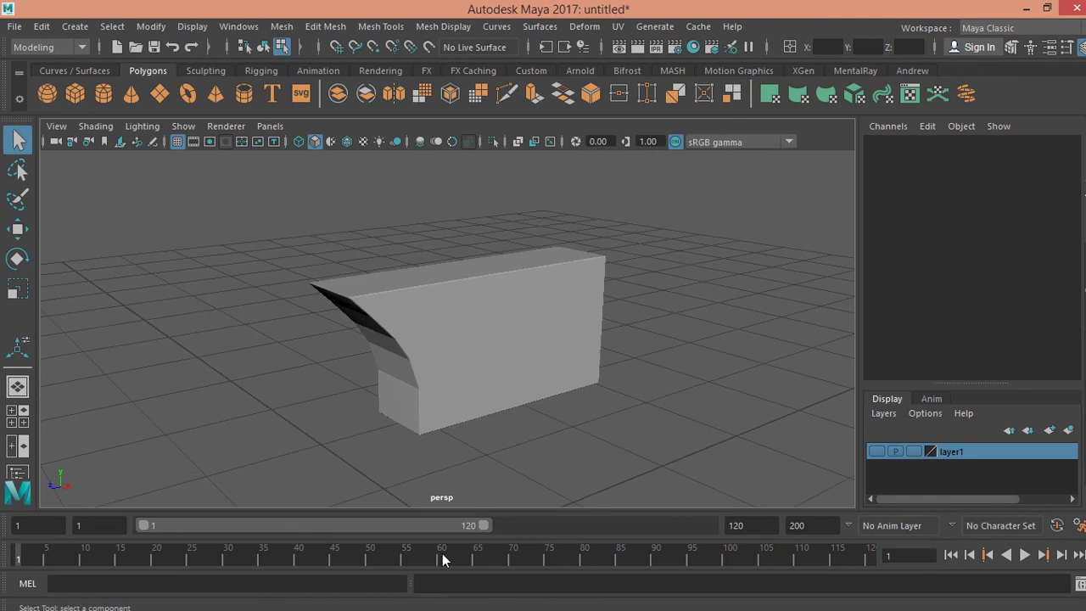
click(367, 603)
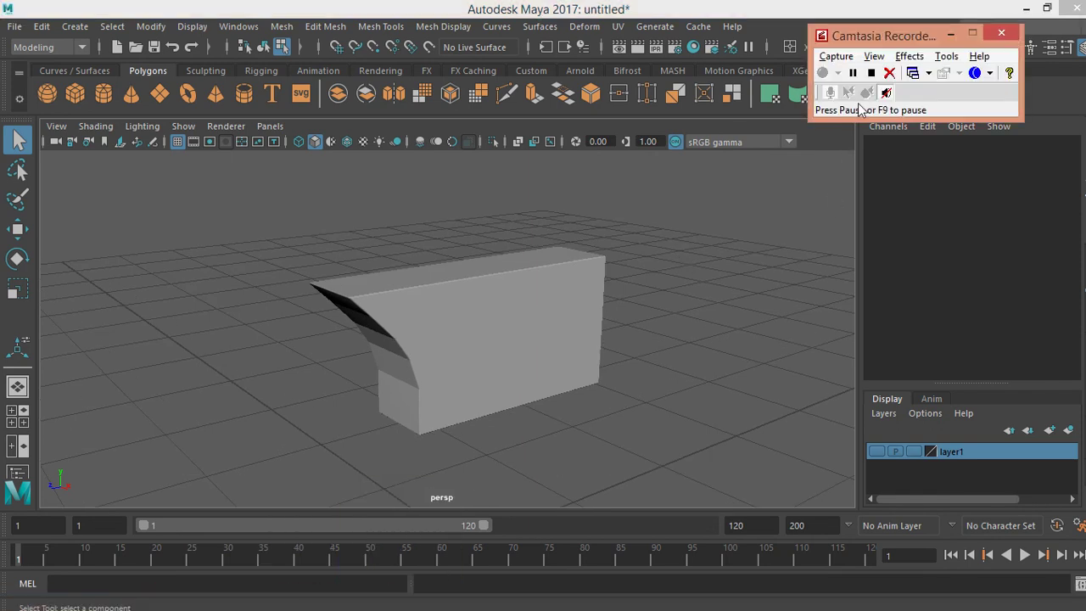